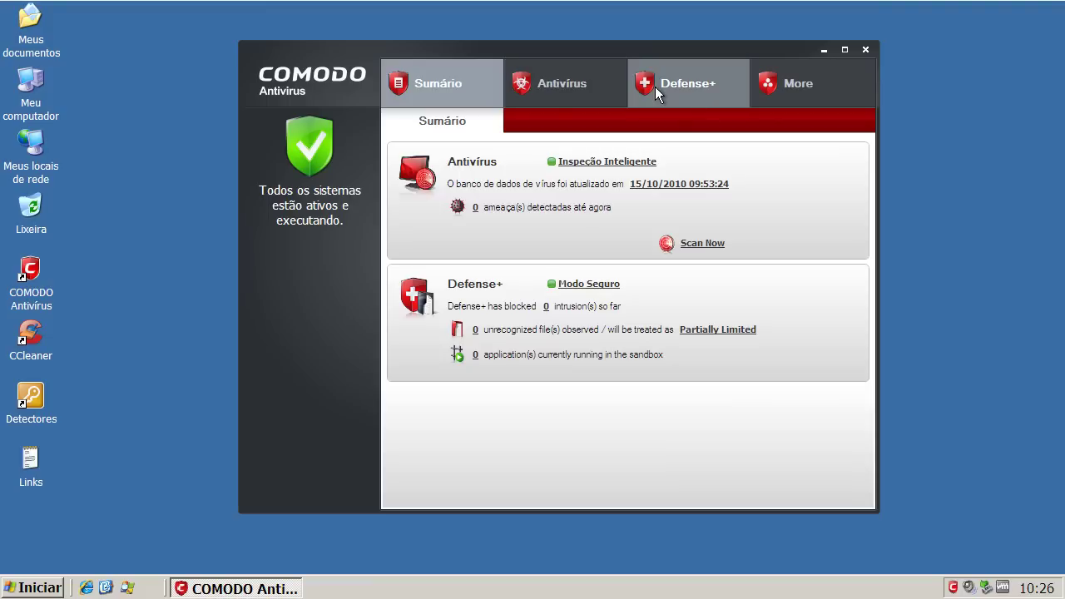
Step: Update the COMODO virus database, check the refreshed update date in the summary, and close the antivirus window
left_click(779, 87)
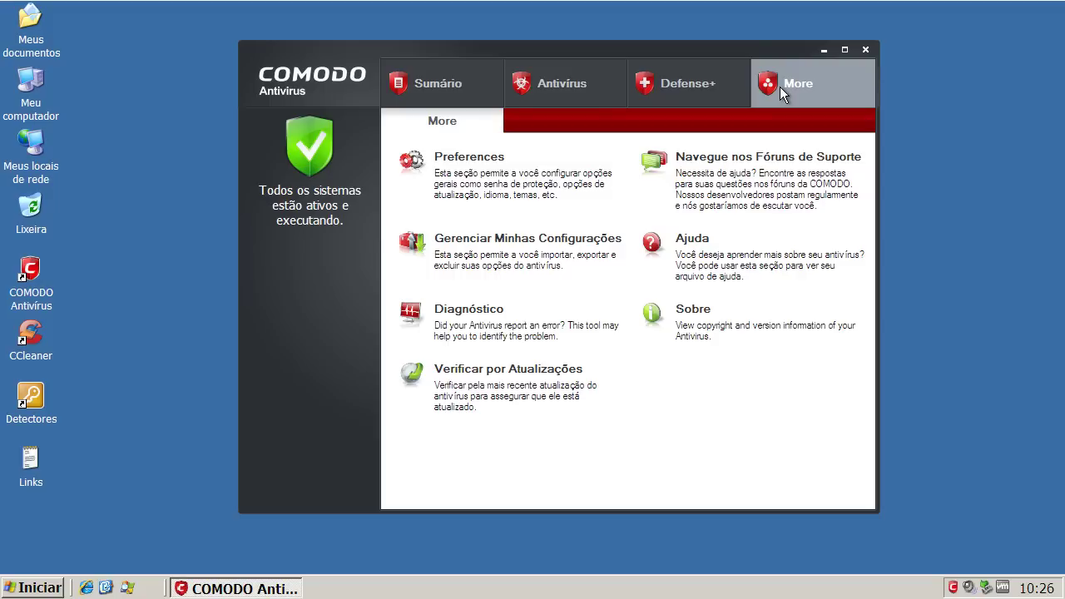
left_click(540, 81)
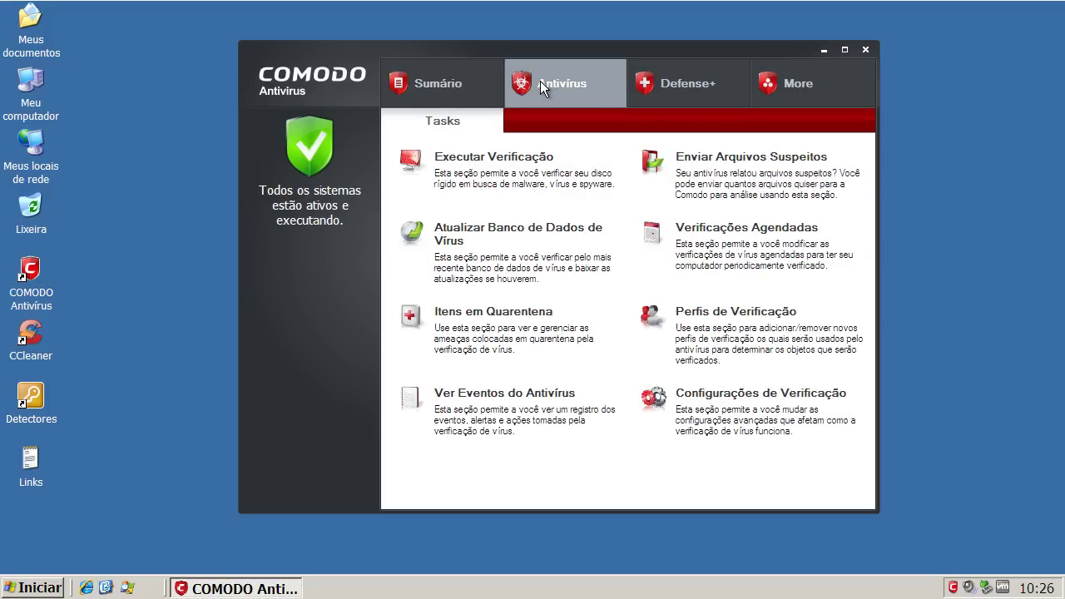
left_click(471, 236)
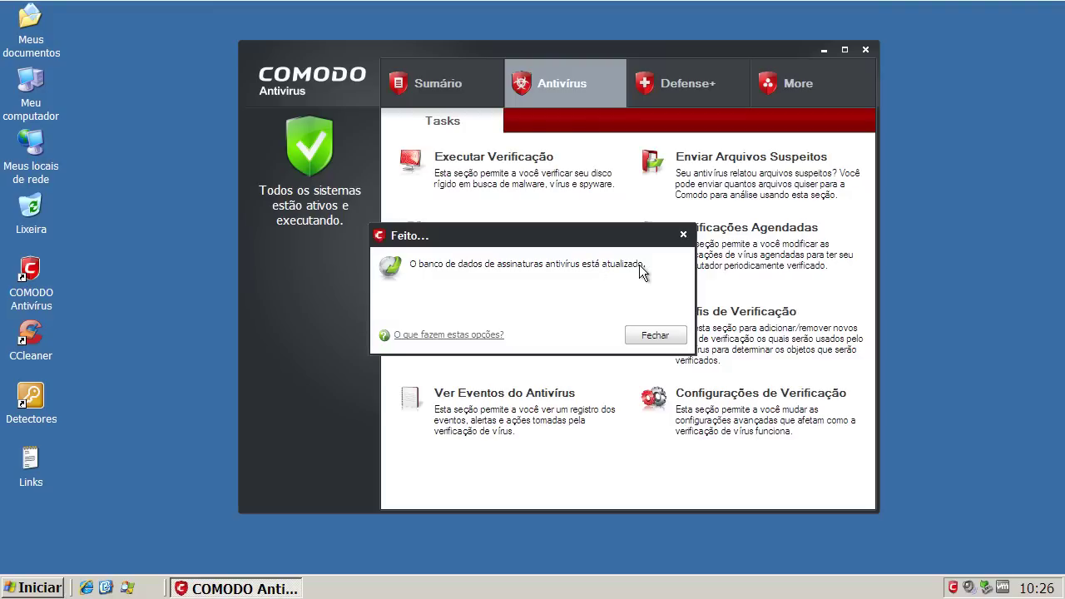
left_click(655, 337)
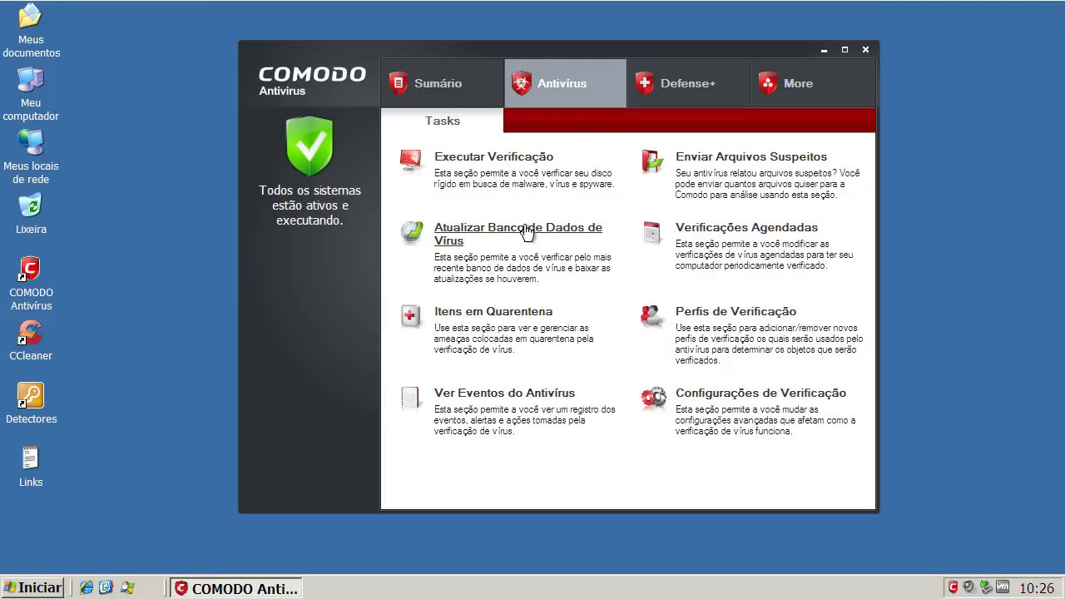
left_click(457, 100)
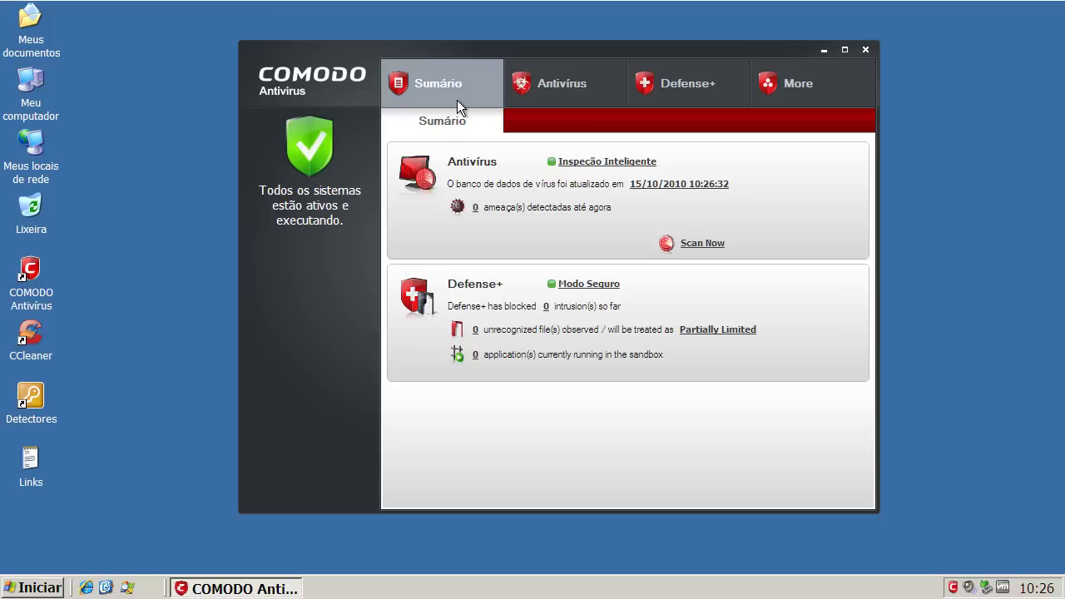
left_click(865, 48)
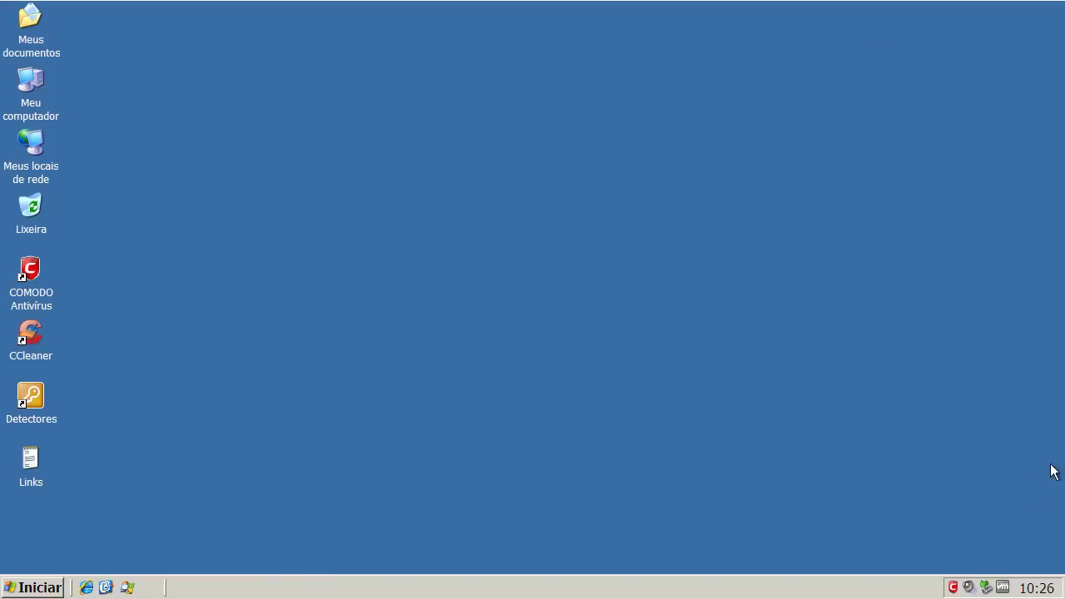
Step: Review COMODO's Defense+ security level, Sandbox security level and active configuration options without changing them
right_click(954, 588)
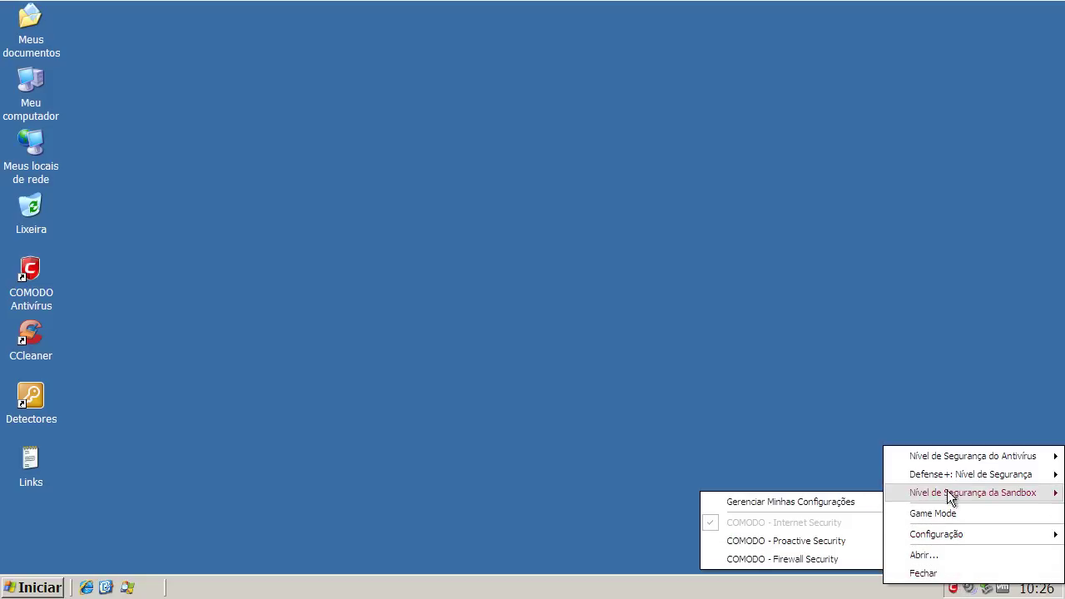
mouse_move(947, 469)
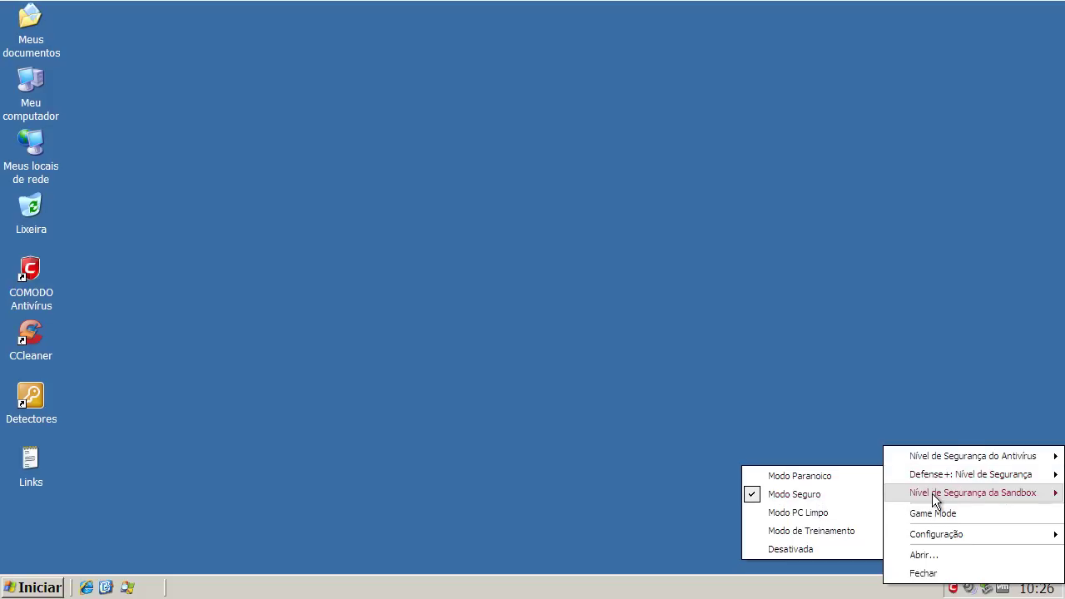
mouse_move(932, 494)
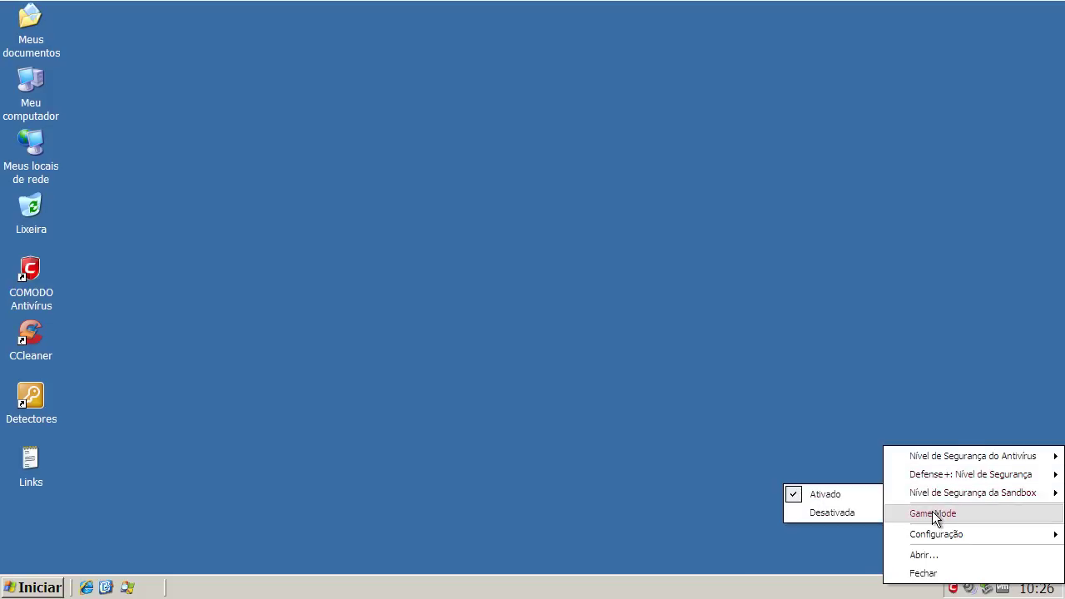
mouse_move(932, 537)
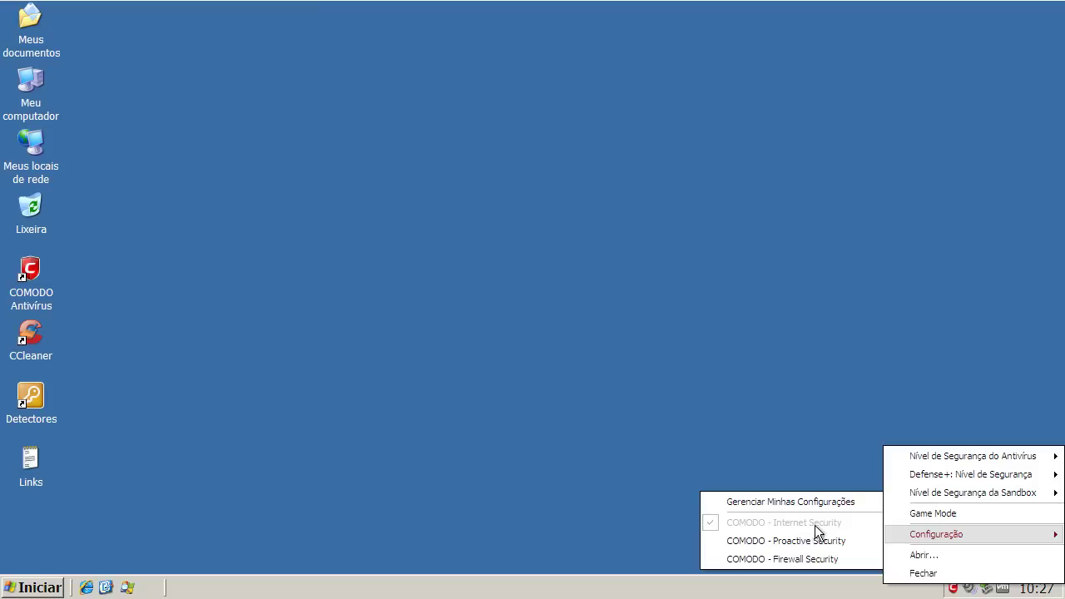
left_click(825, 447)
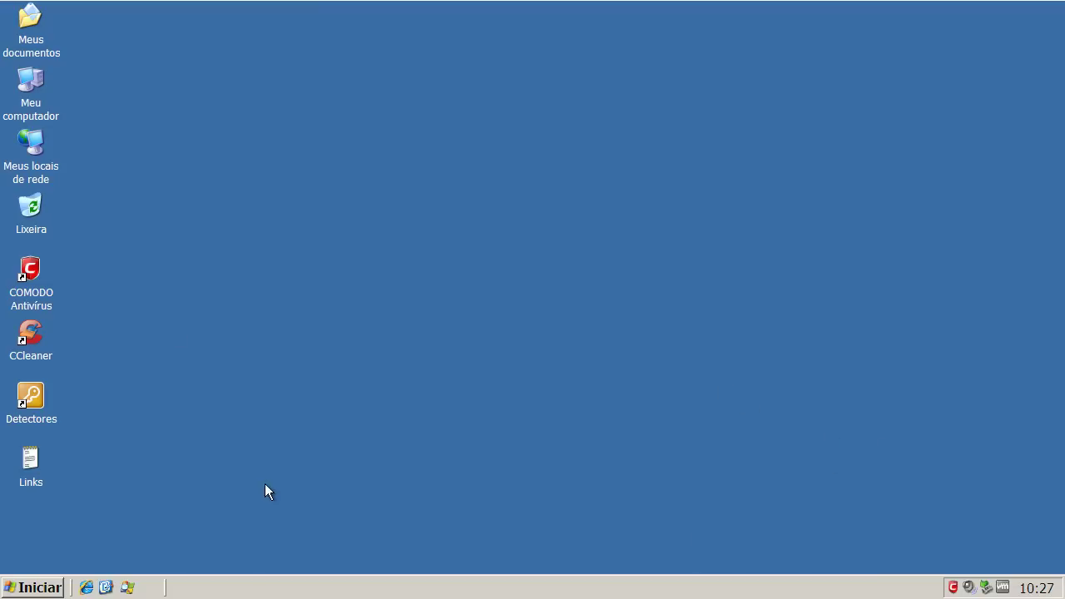
Step: Switch to Process Explorer and examine the memory use of cfp.exe and cmdagent.exe, leaving the program minimized
left_click(127, 587)
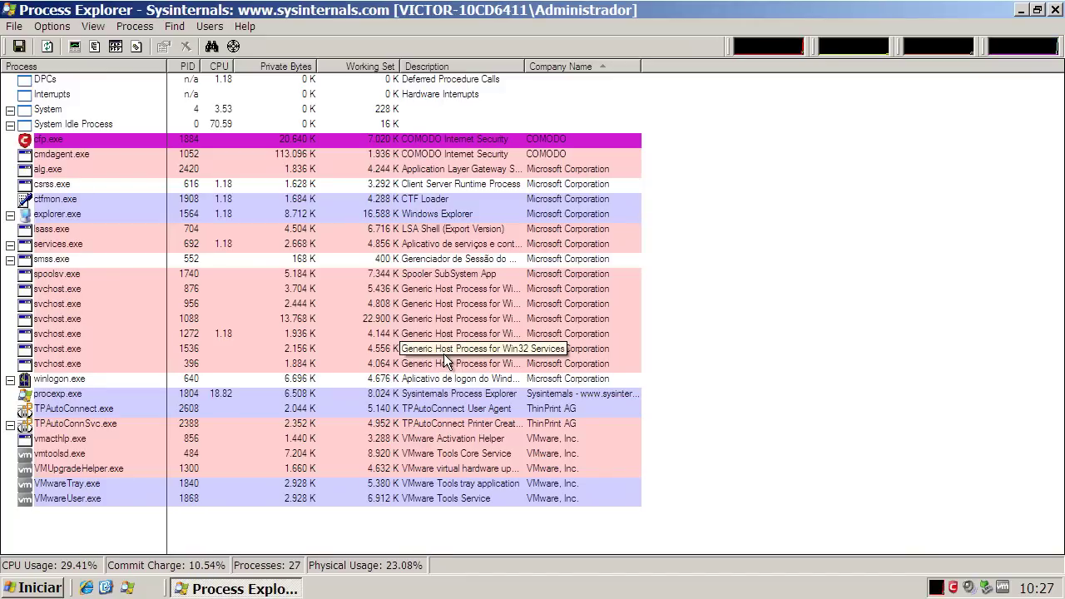
left_click(396, 155)
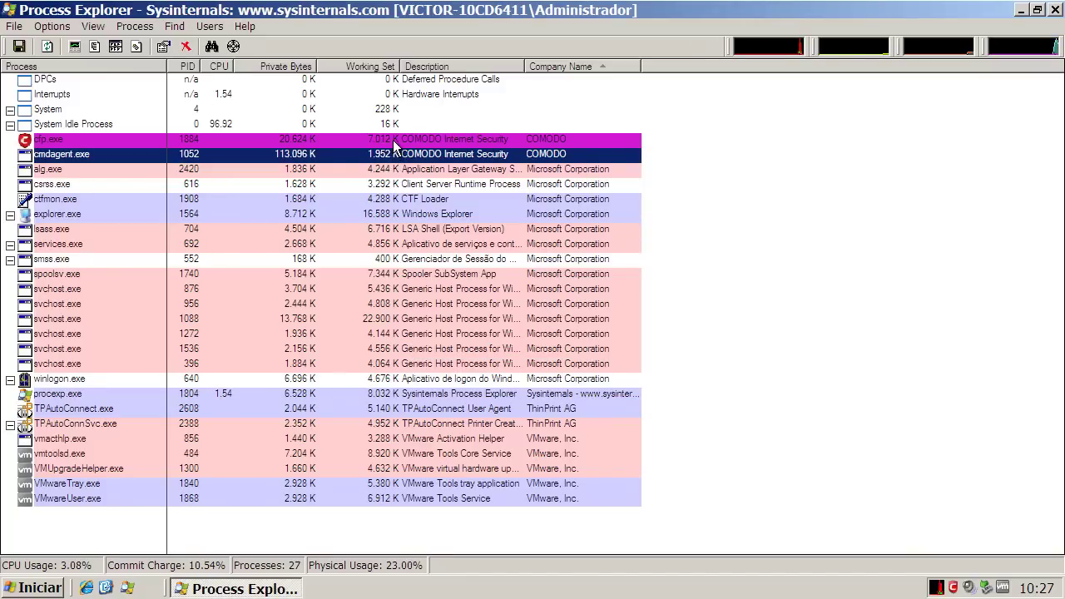
left_click(396, 143)
left_click(398, 158)
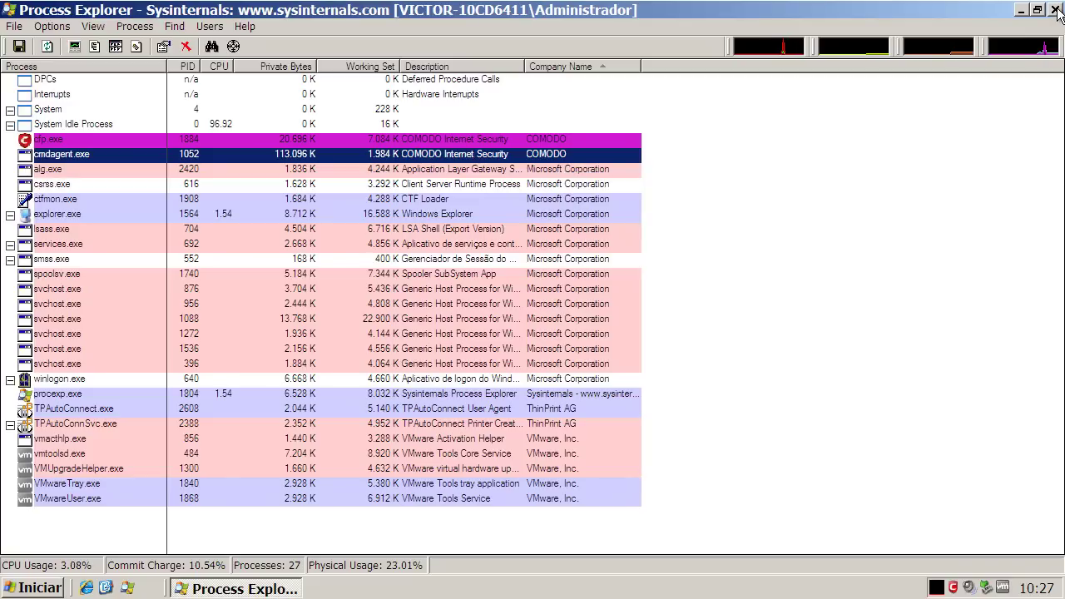
left_click(1020, 10)
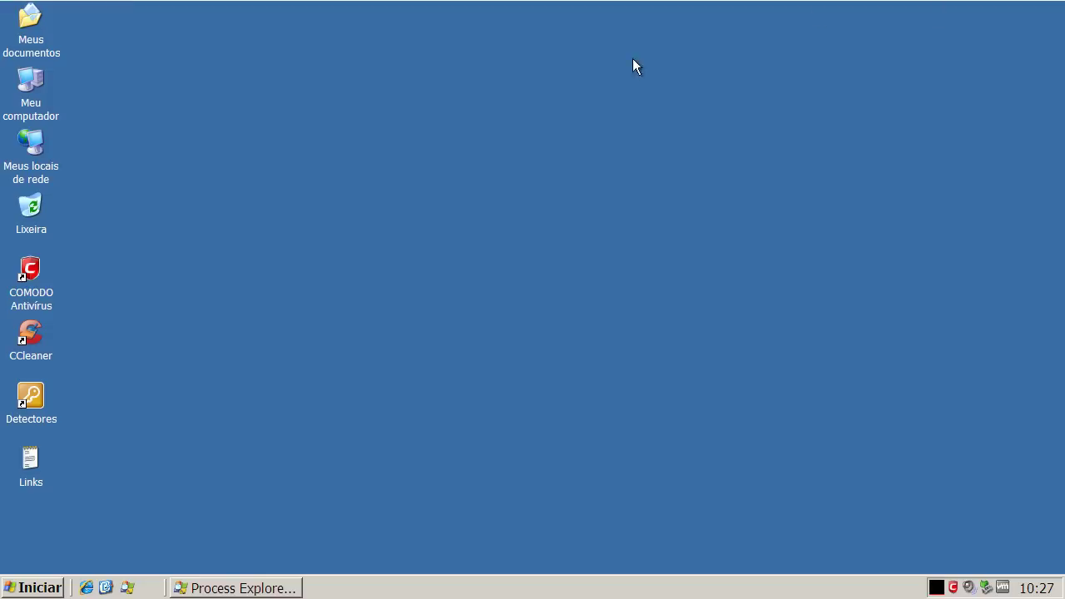
Step: Open the Links text file from the desktop and copy the link scaner-hzl.co.cc/securetystudio.exe
double_click(40, 460)
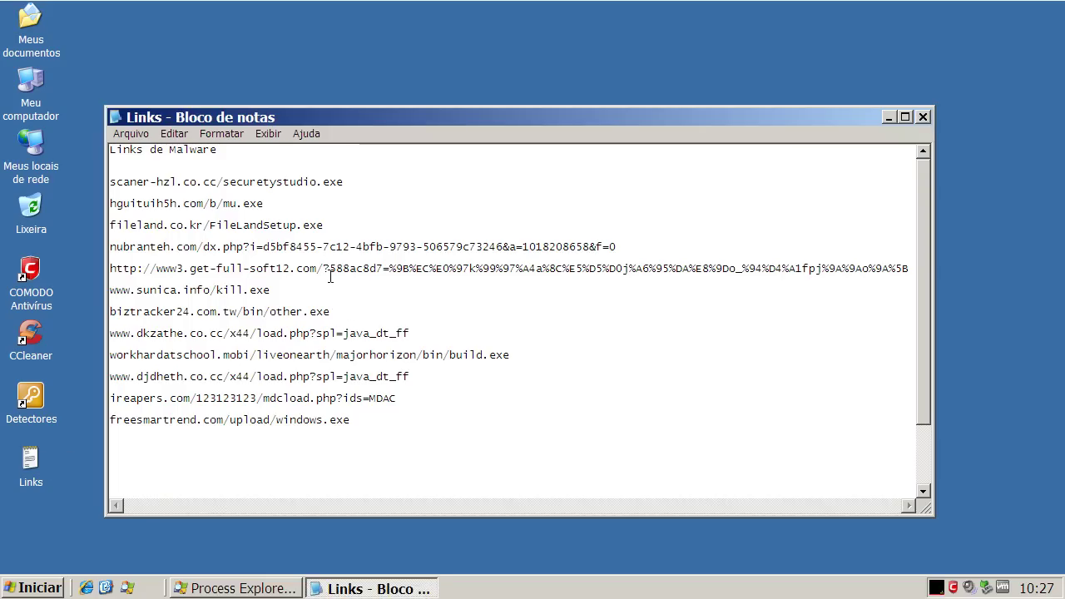
double_click(319, 182)
right_click(320, 182)
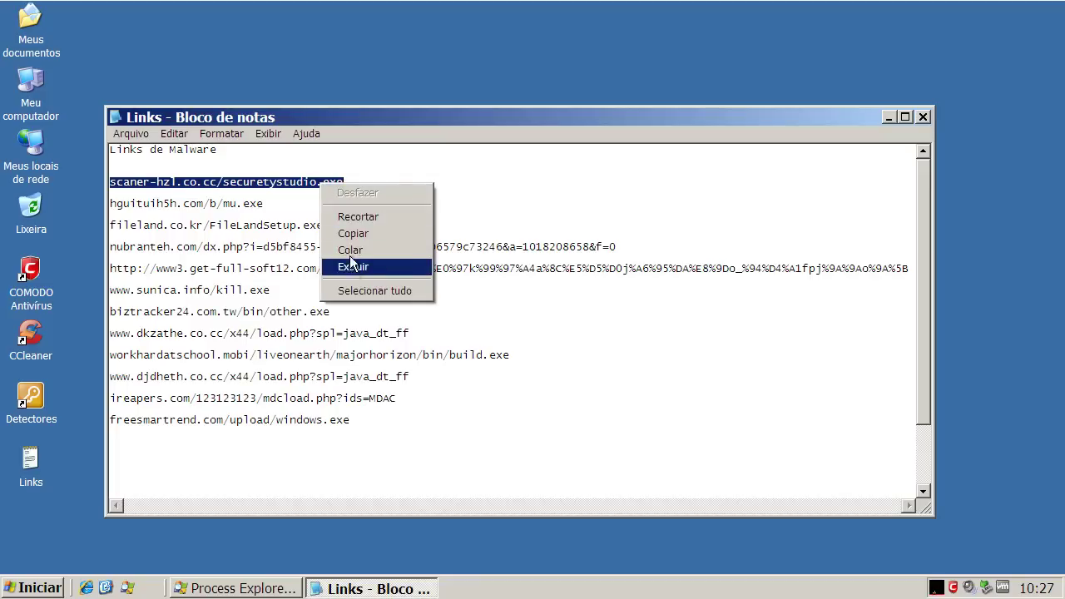
left_click(337, 235)
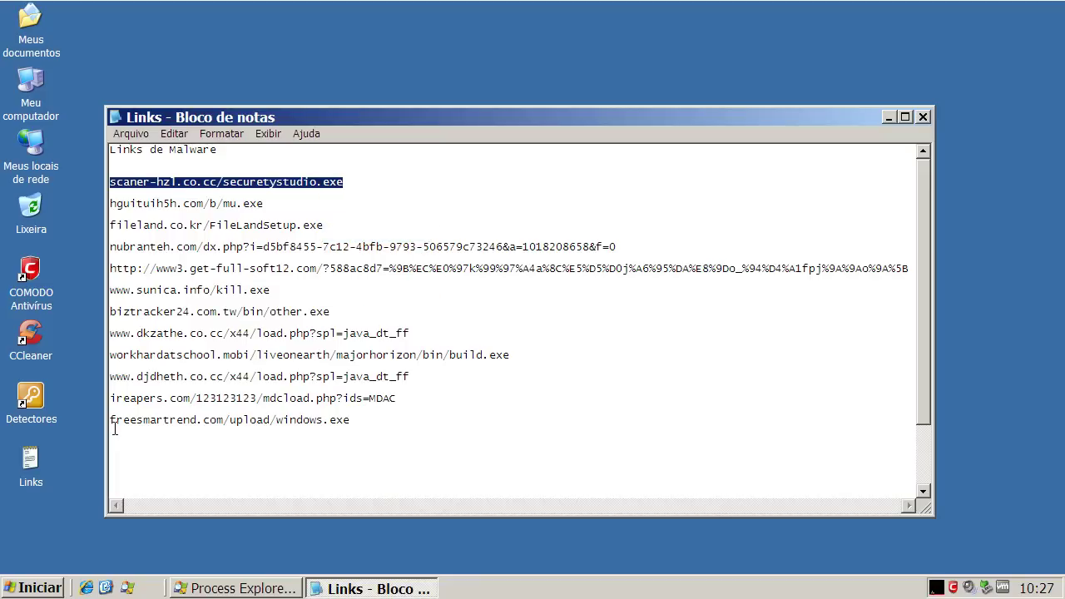
Step: Run securetystudio.exe from the copied link in Internet Explorer and remove the malicious item in the COMODO alert
left_click(90, 573)
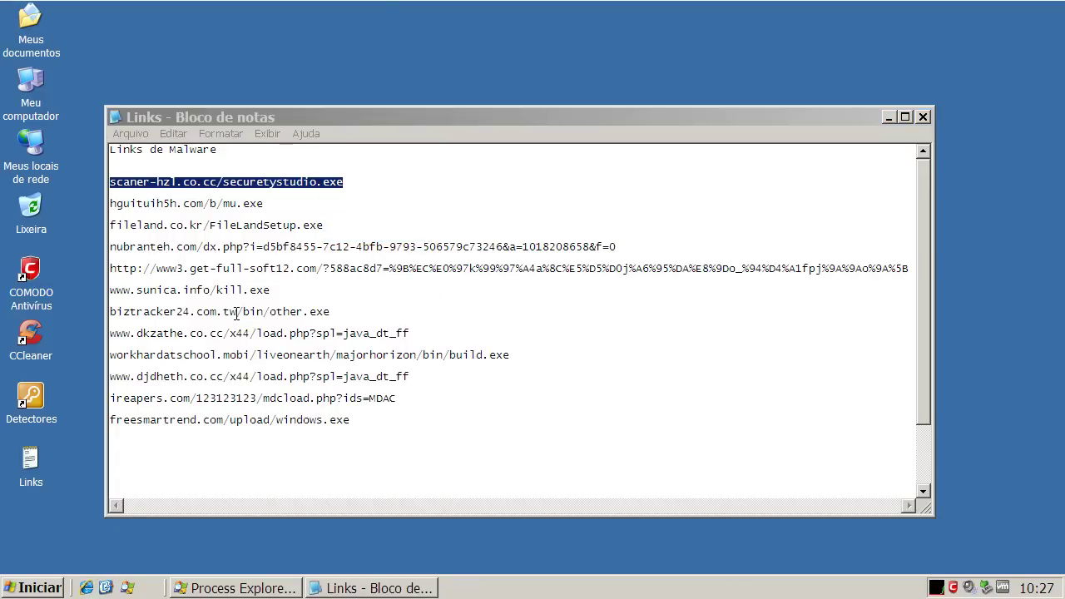
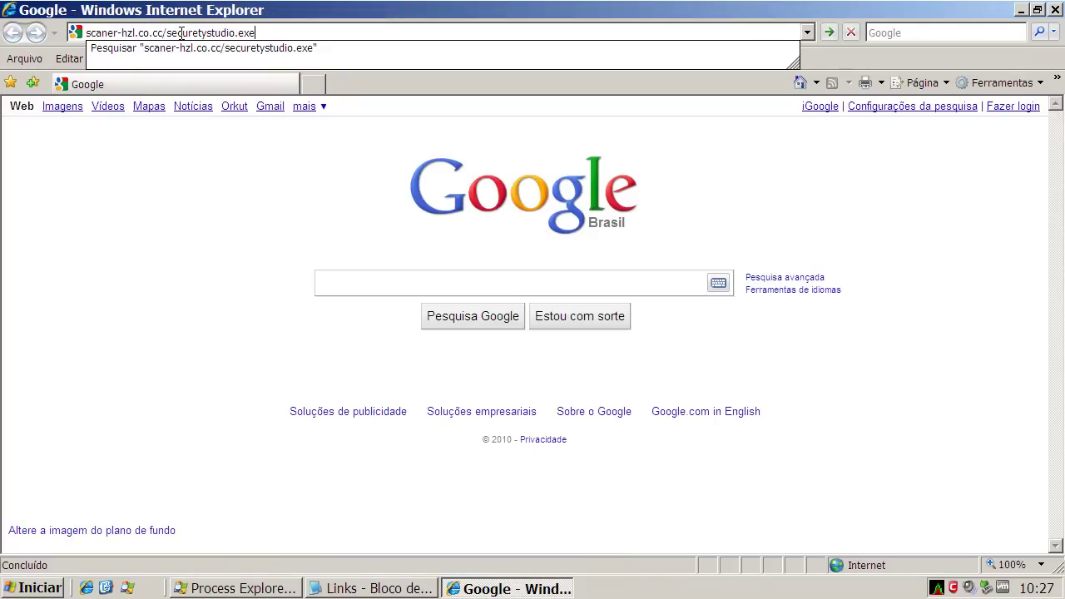
key("Return")
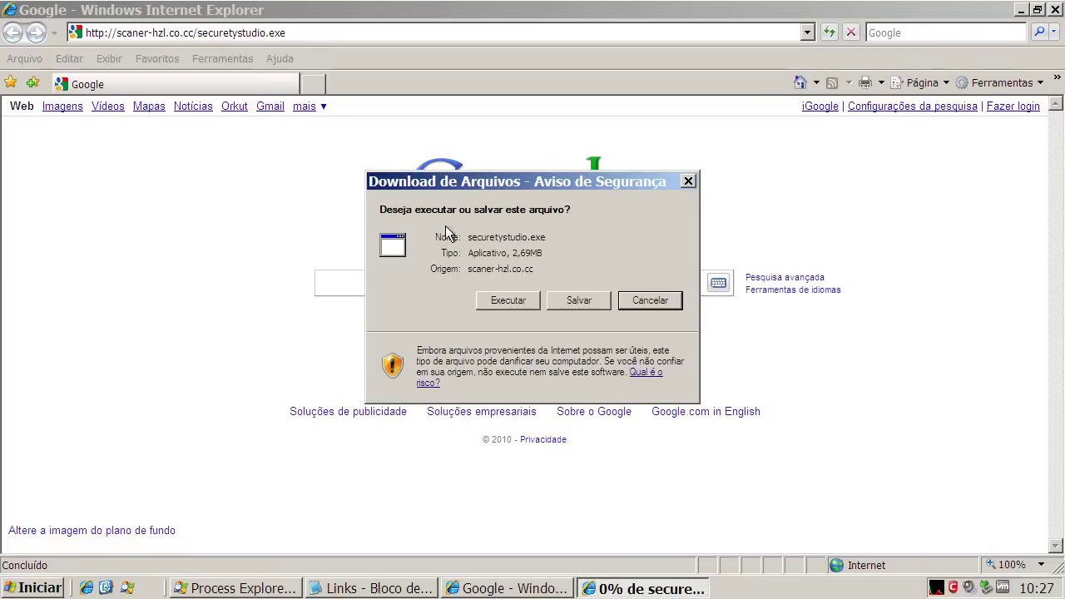
left_click(508, 302)
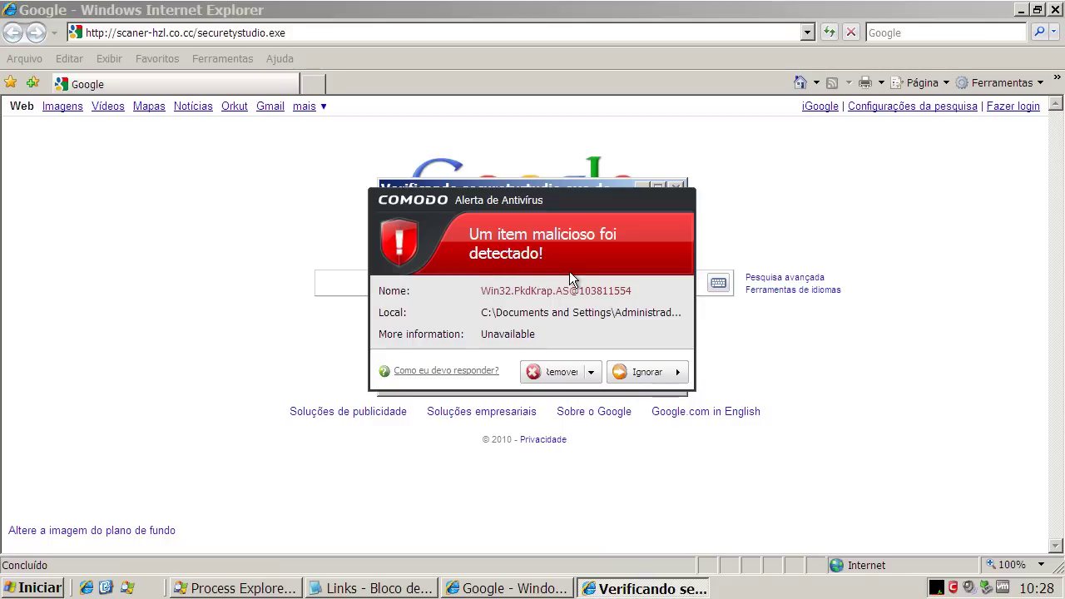
left_click(555, 372)
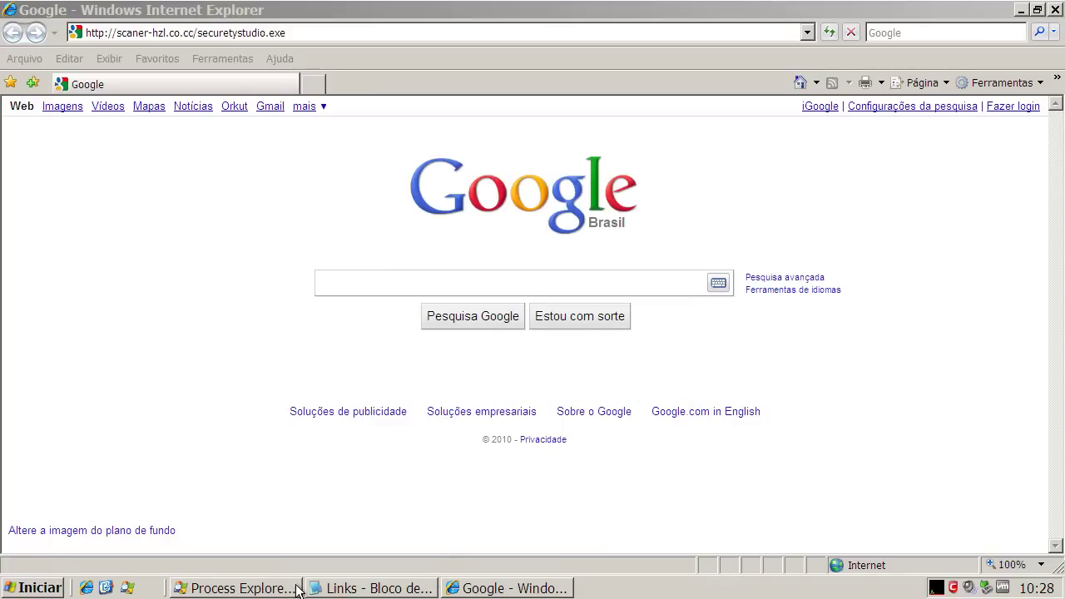
Step: Switch to the Links text file and copy the link hguituih5h.com/b/mu.exe
left_click(337, 588)
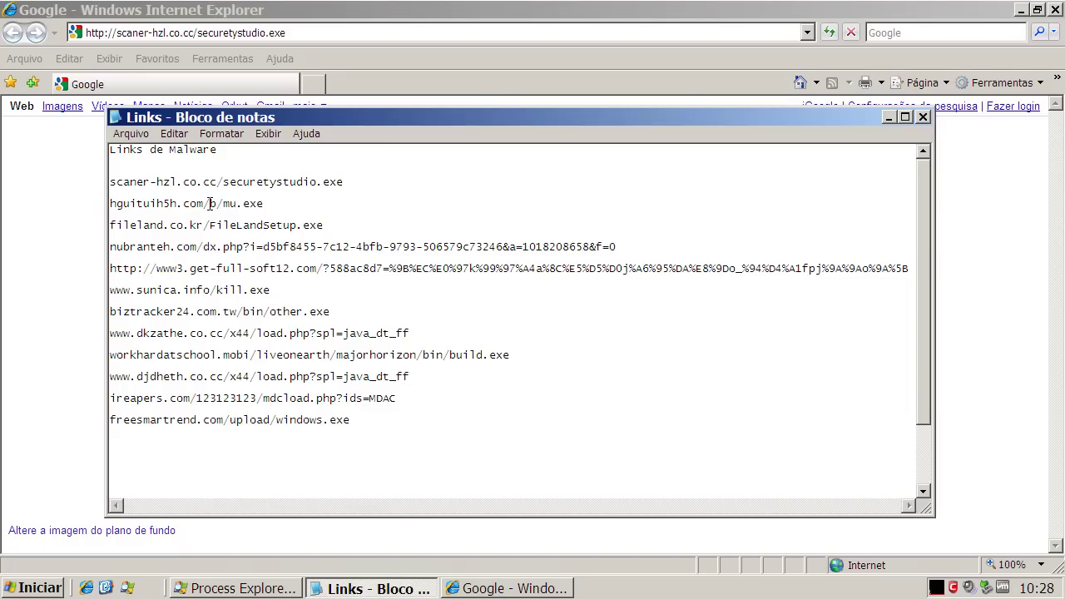
double_click(211, 203)
right_click(211, 204)
left_click(236, 257)
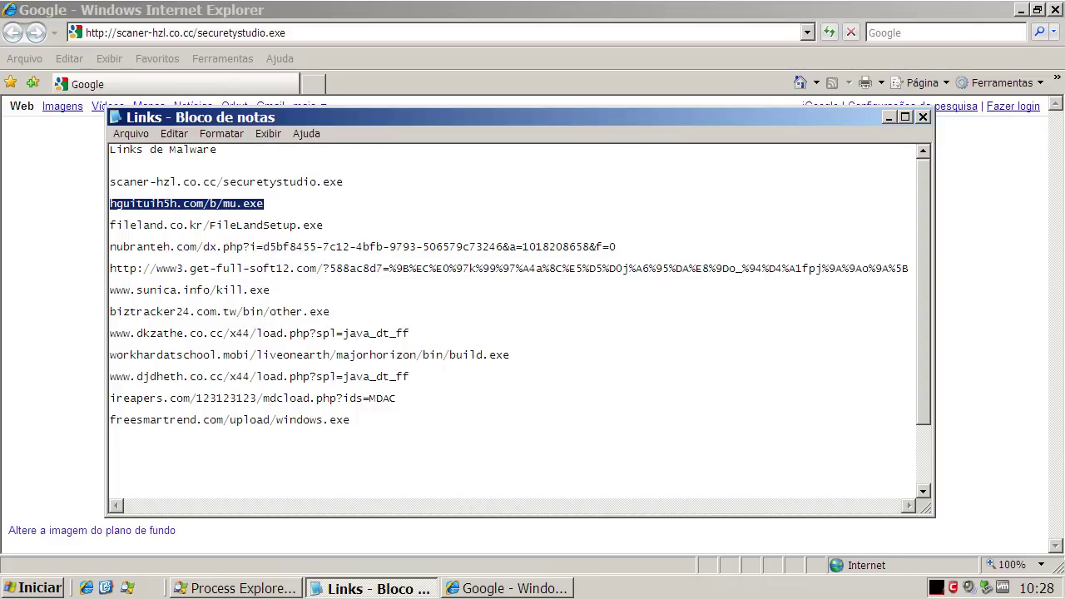
Step: Load hguituih5h.com/b/mu.exe in Internet Explorer, run the download and remove the item flagged by COMODO
left_click(221, 31)
left_click(220, 32)
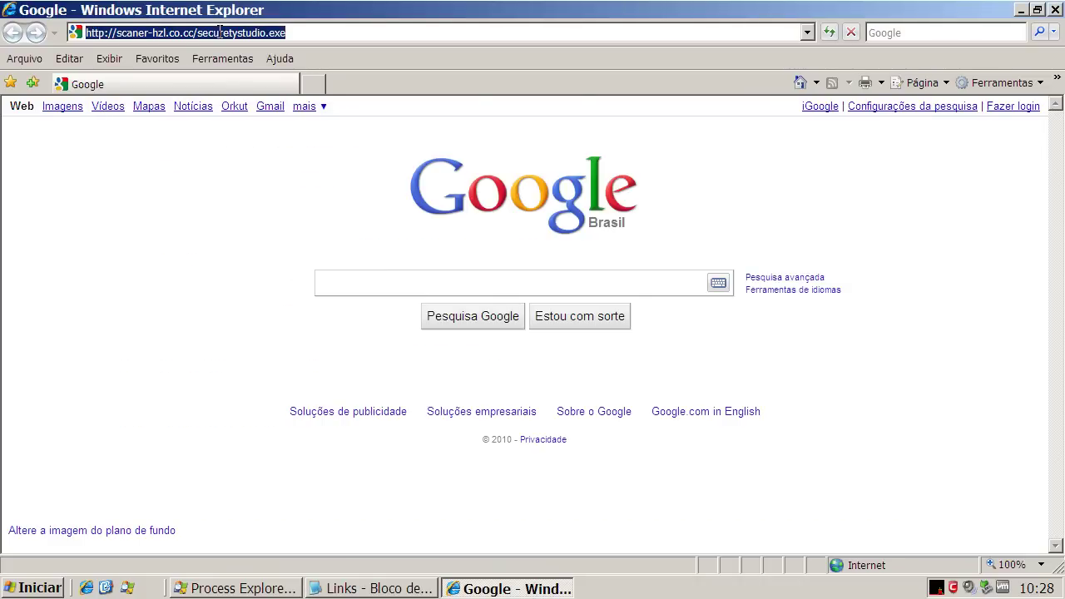
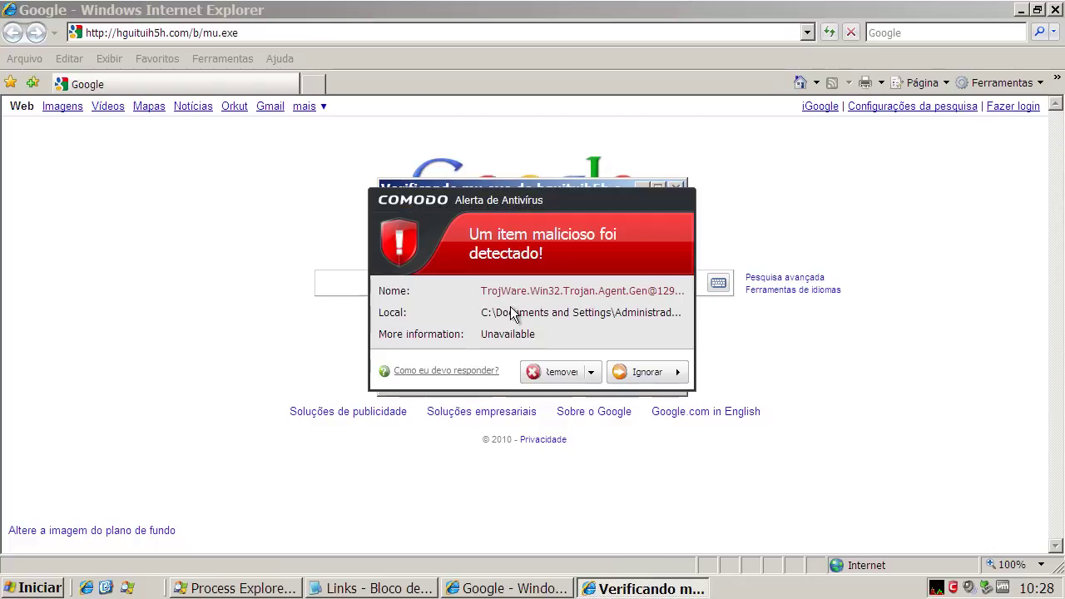
left_click(554, 372)
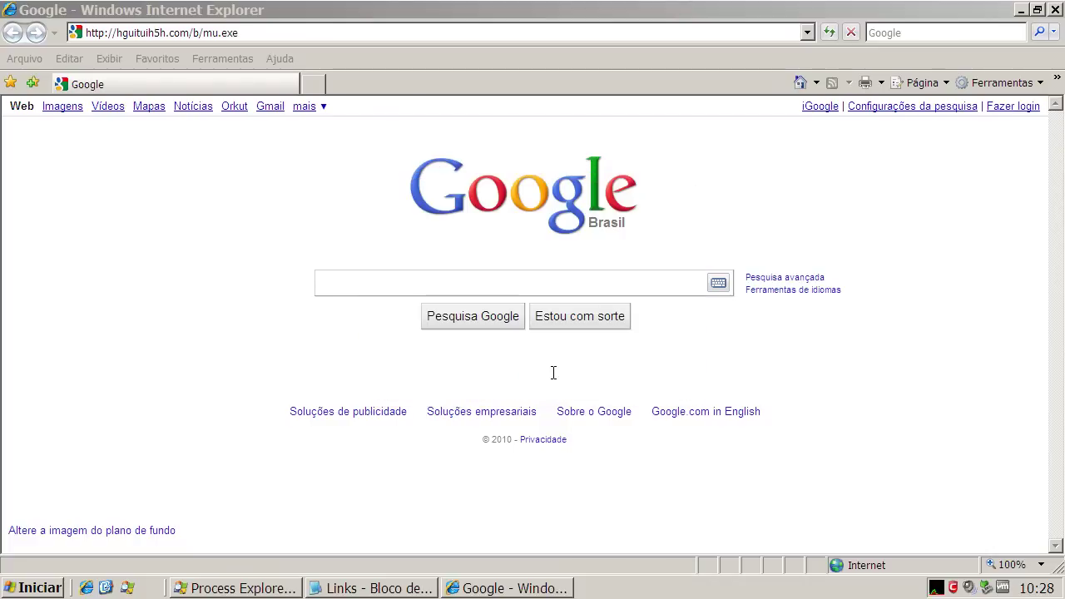
Step: Switch to the Links text file and copy the link fileland.co.kr/FileLandSetup.exe
left_click(309, 588)
left_click(211, 227)
double_click(212, 228)
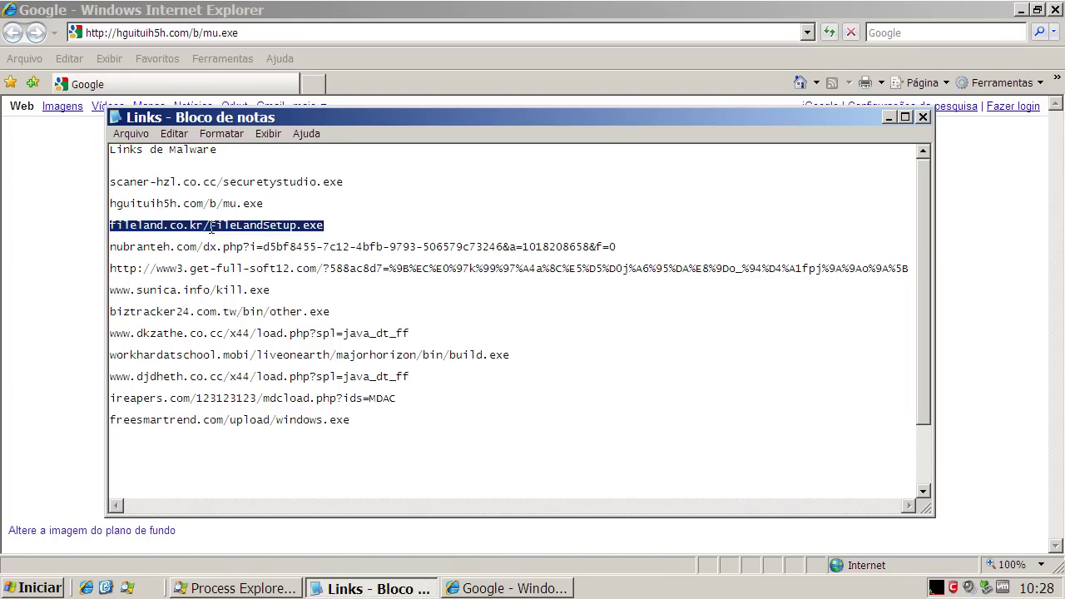
right_click(211, 226)
left_click(241, 278)
Step: Load fileland.co.kr/FileLandSetup.exe in Internet Explorer and run the downloaded file despite the unknown publisher
left_click(218, 35)
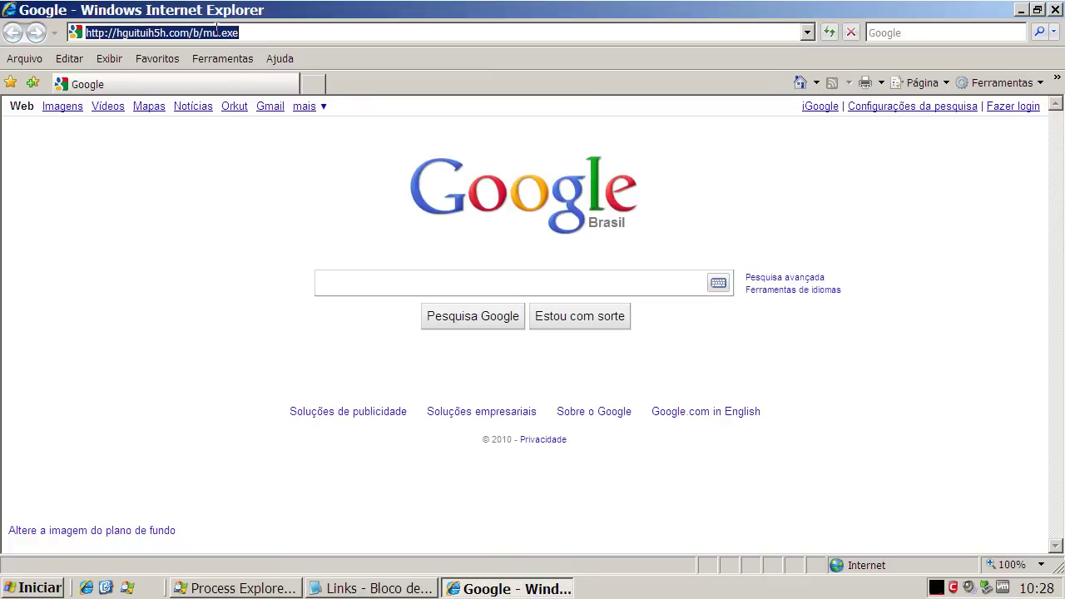
key("ctrl+v")
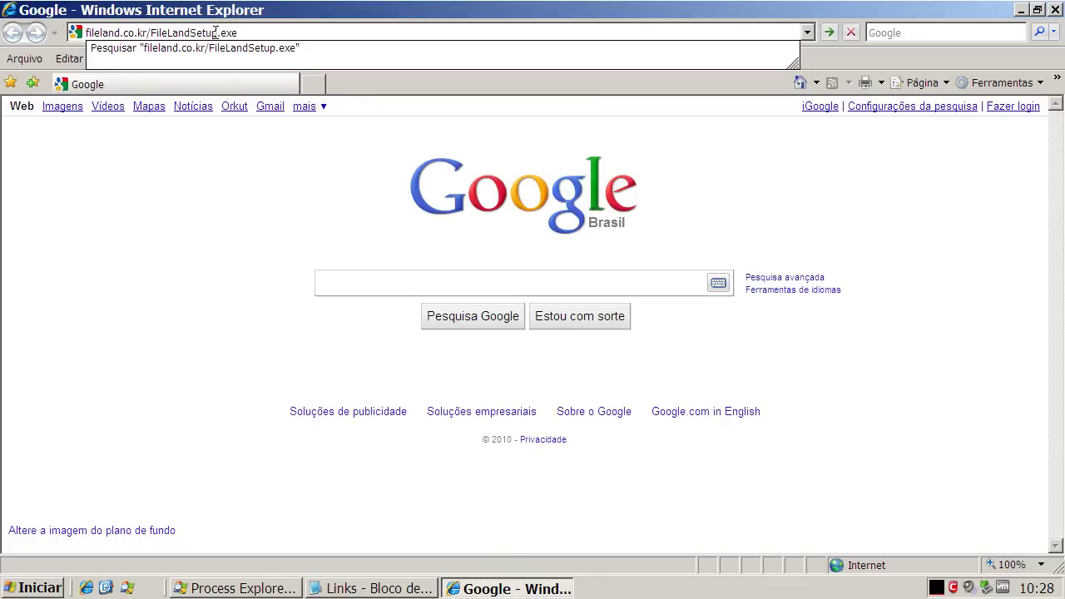
key("Return")
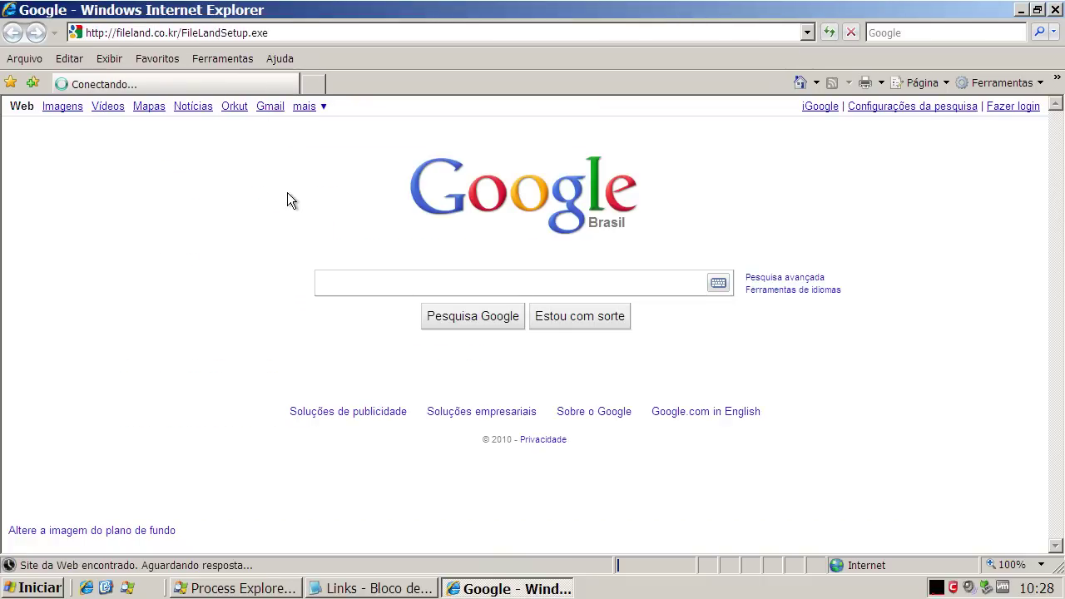
left_click(492, 298)
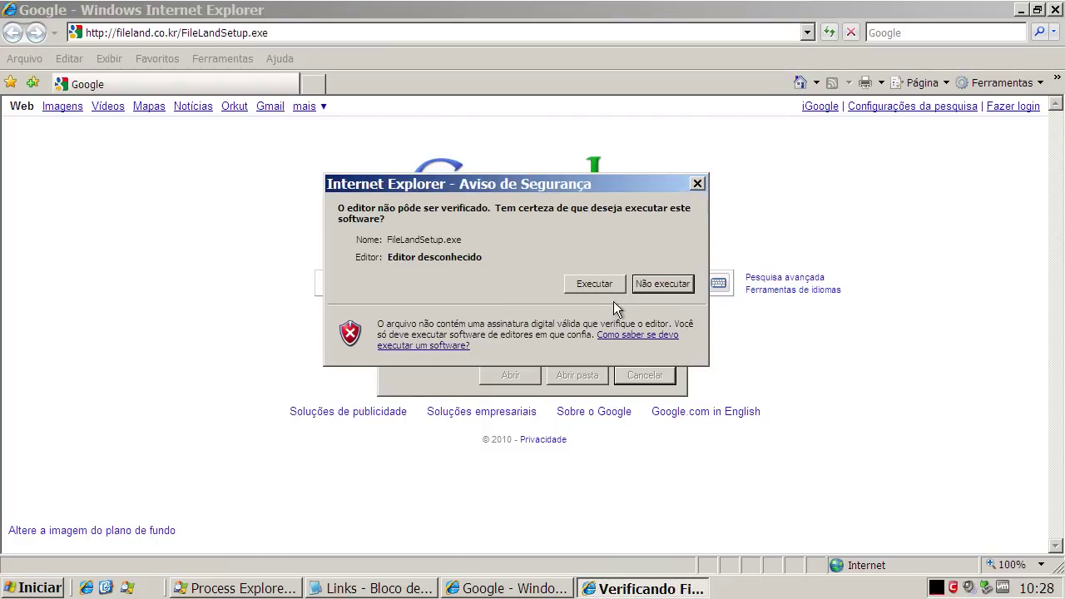
left_click(609, 289)
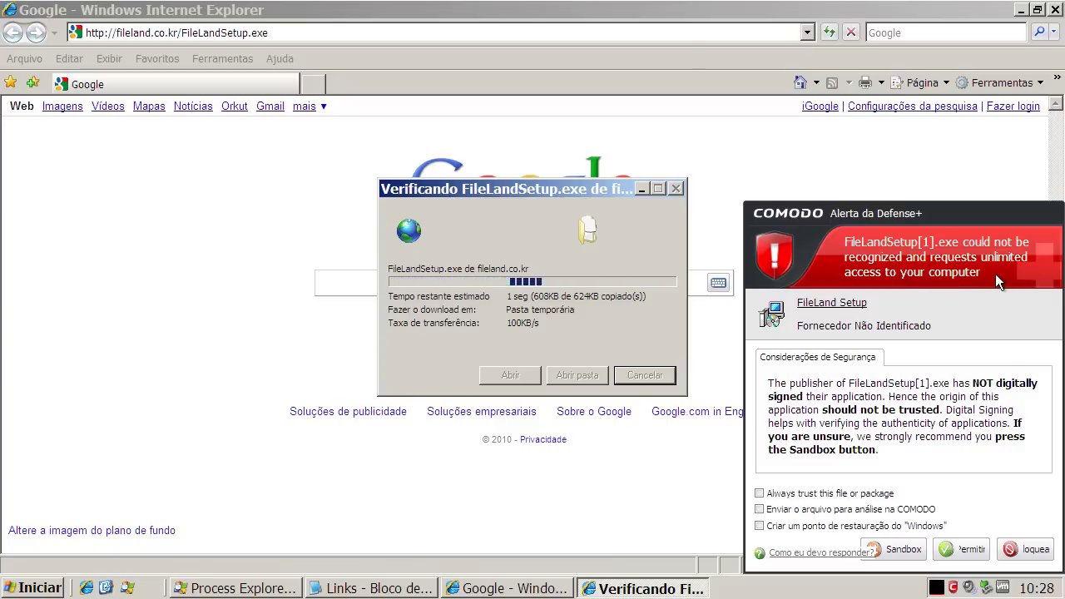
Step: Sandbox FileLandSetup[1].exe with submission to COMODO for analysis enabled, and cancel the FileLand installer
left_click(760, 510)
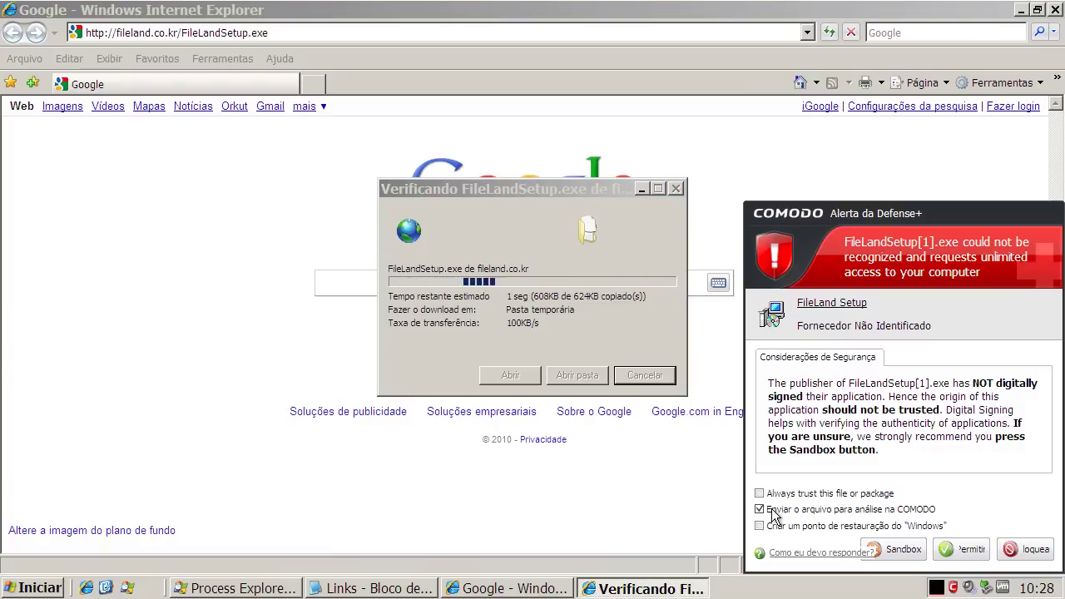
left_click(901, 553)
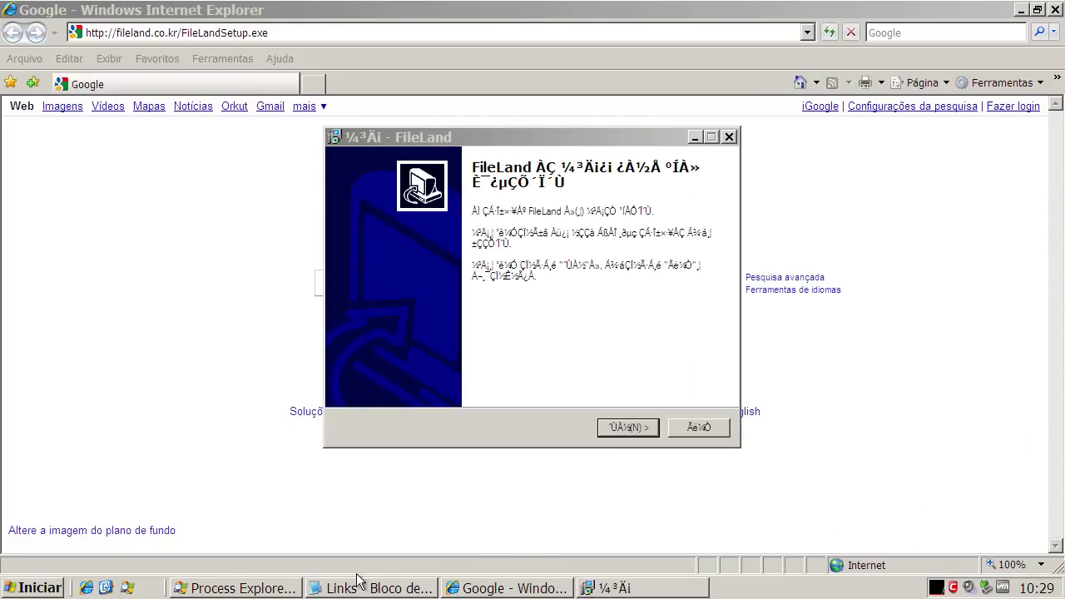
left_click(681, 429)
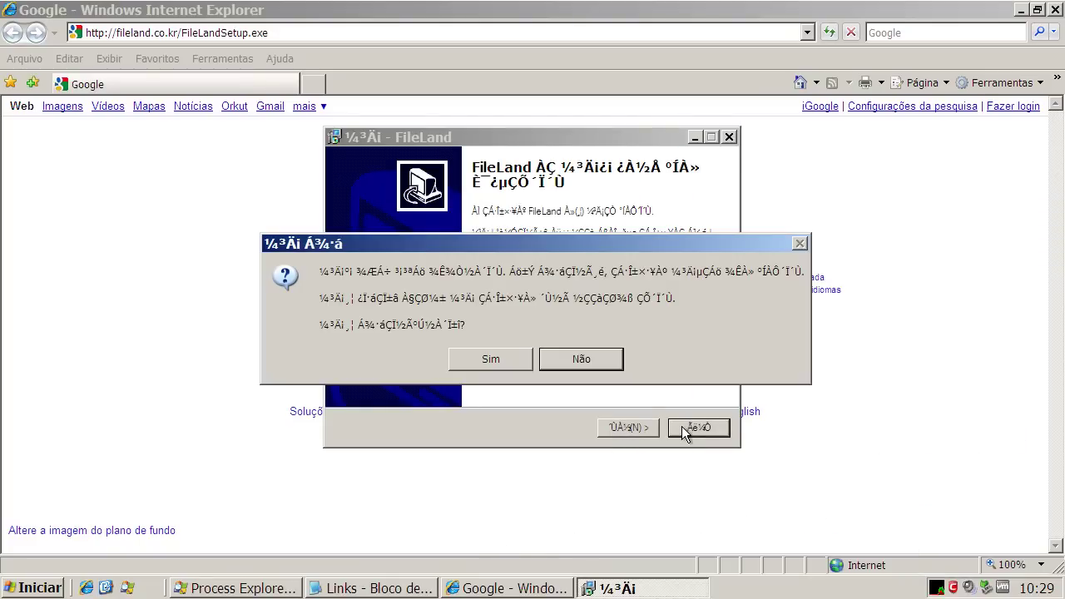
left_click(517, 358)
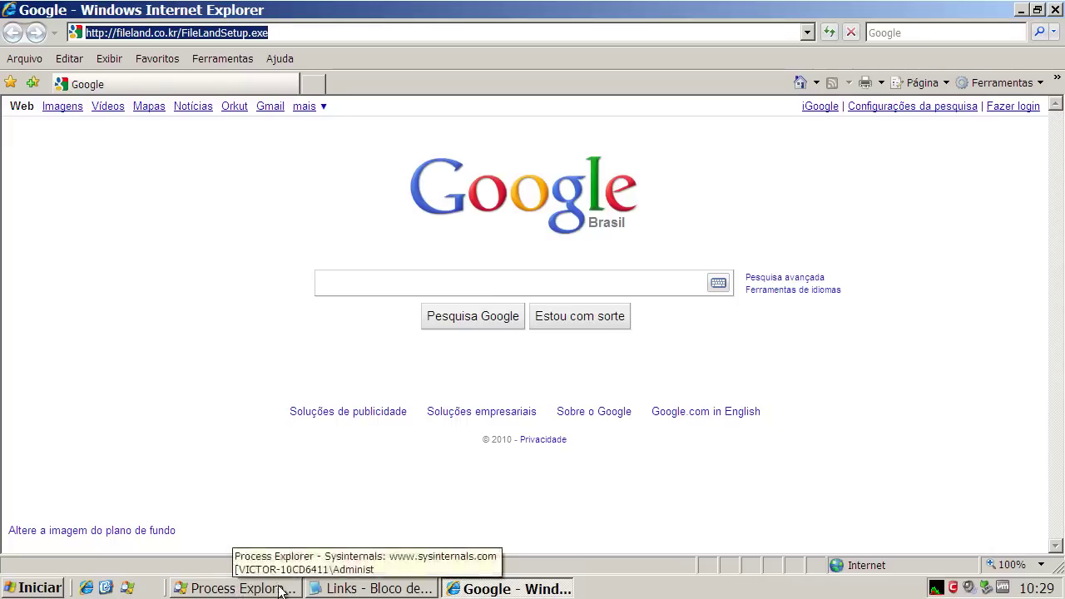
Step: Switch to the Links text file and copy the nubranteh.com/dx.php link
left_click(344, 586)
double_click(223, 246)
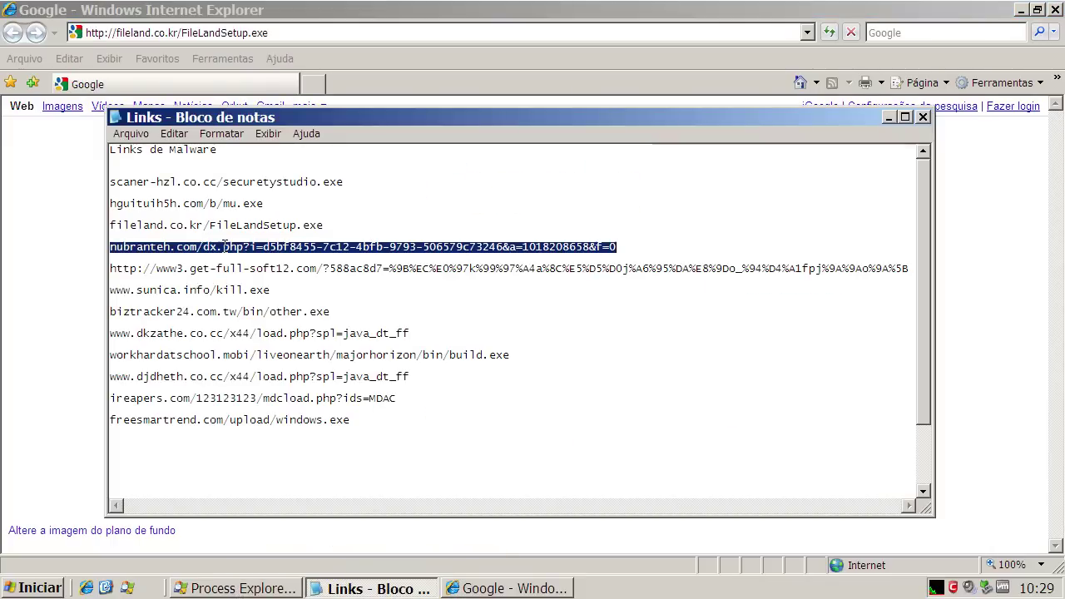
right_click(223, 245)
left_click(249, 294)
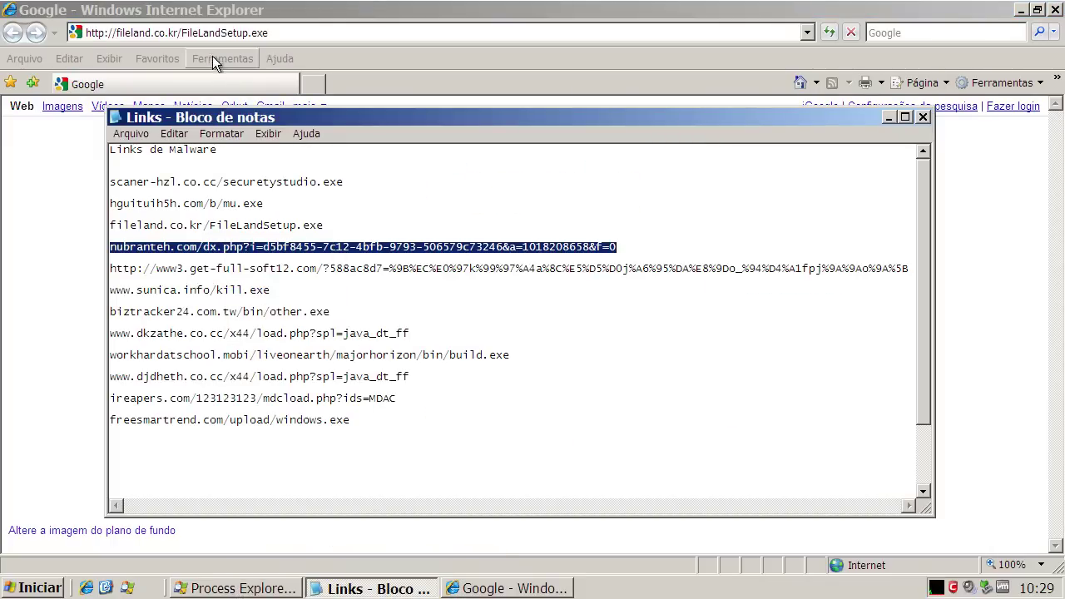
Step: Load the copied nubranteh.com/dx.php link in Internet Explorer, run the download and remove the item flagged by COMODO
left_click(206, 32)
left_click(206, 32)
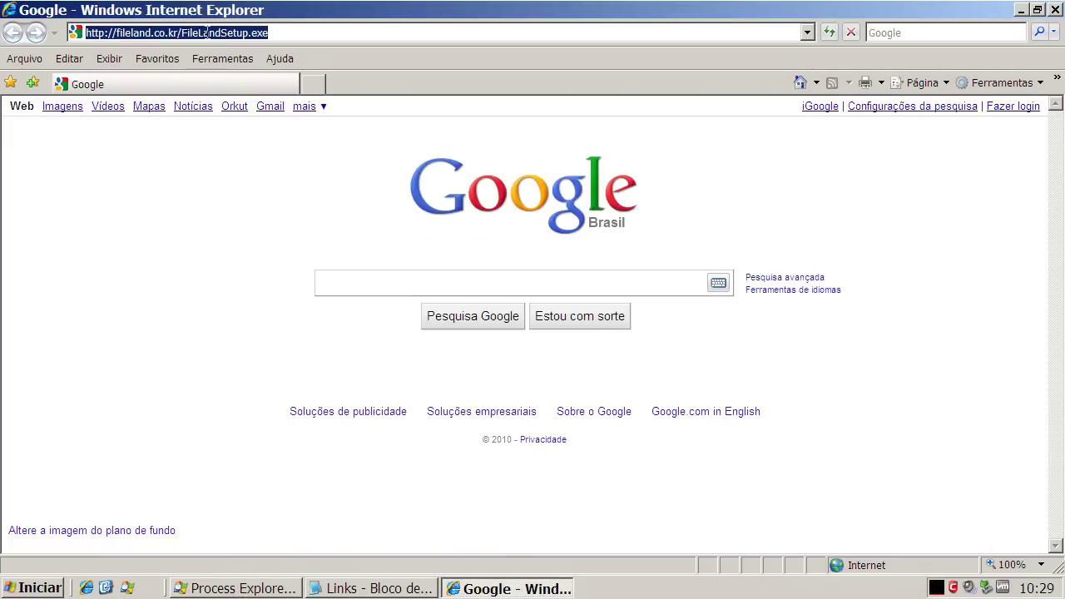
key("ctrl+v")
key("Return")
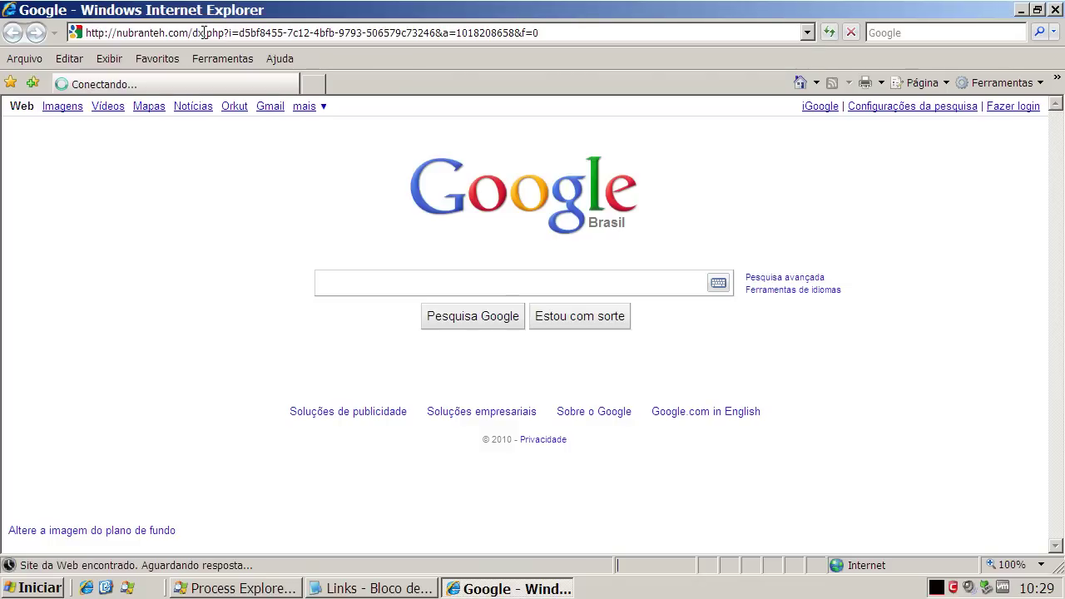
left_click(509, 300)
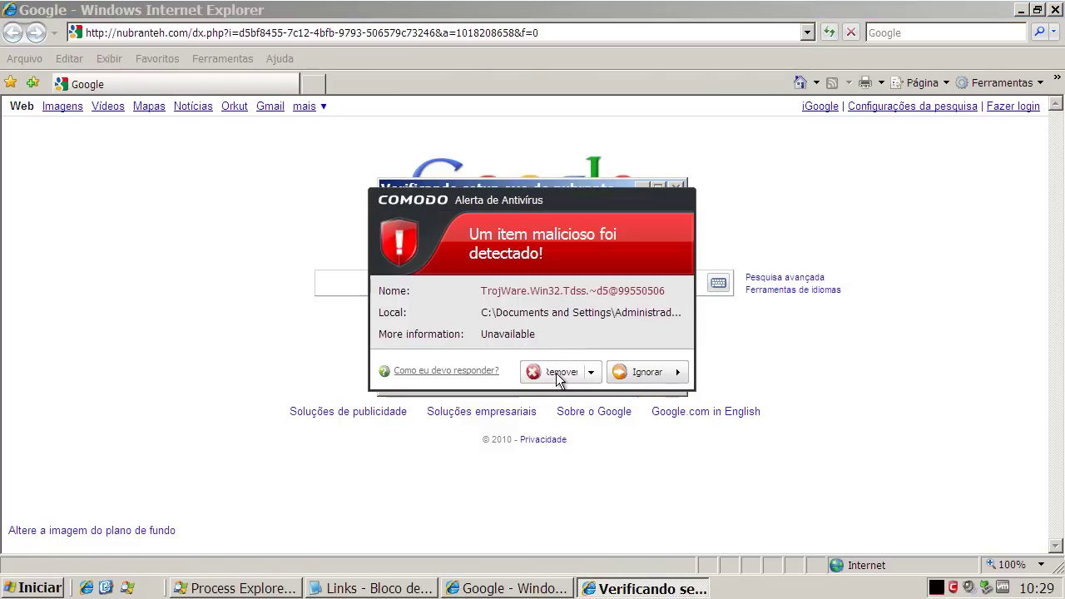
left_click(554, 371)
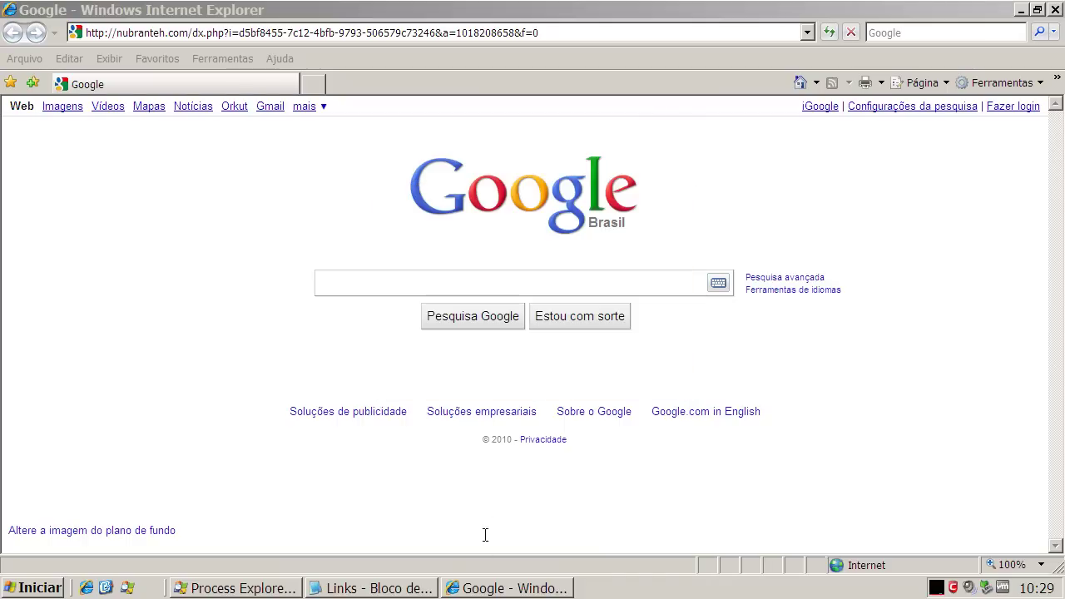
Step: Switch to the Links text file and copy the www3.get-full-soft12.com link
left_click(320, 588)
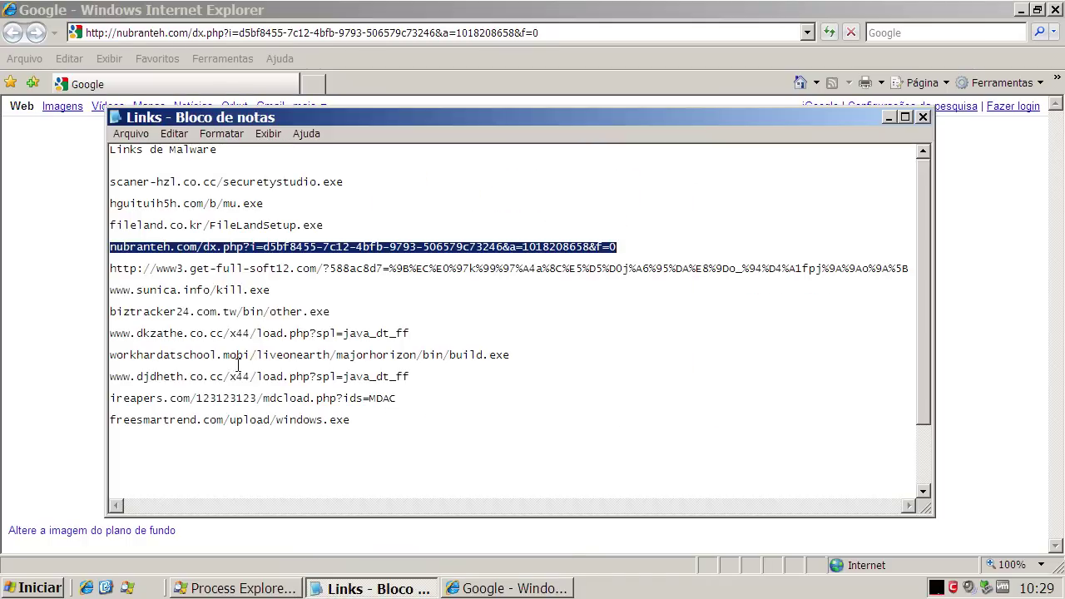
double_click(229, 268)
right_click(228, 268)
left_click(262, 316)
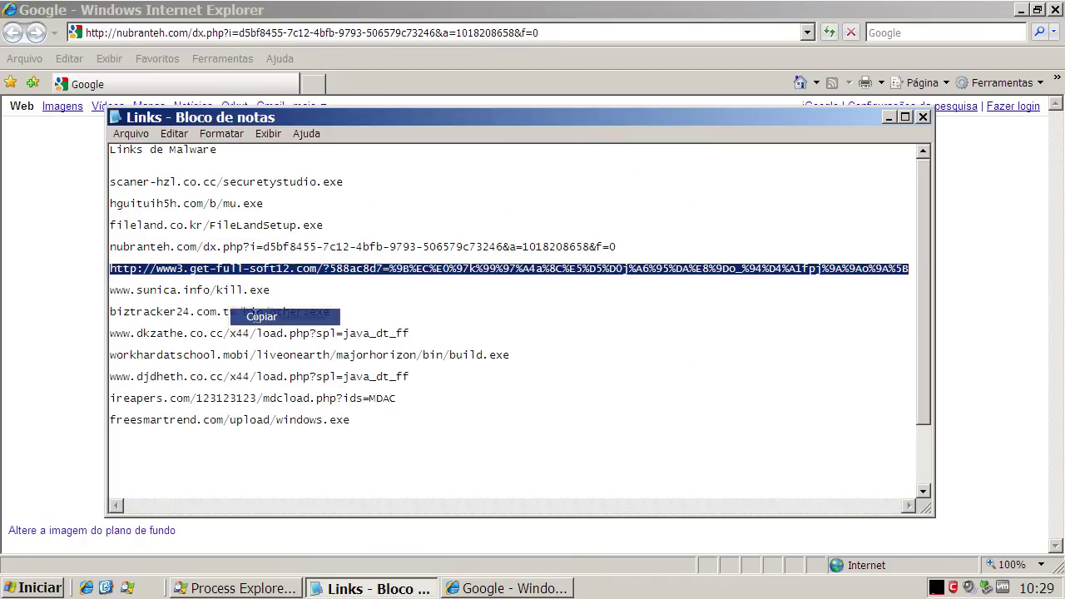
Step: Load the copied www3.get-full-soft12.com link in Internet Explorer and accept the page's prompt to check the system
left_click(214, 33)
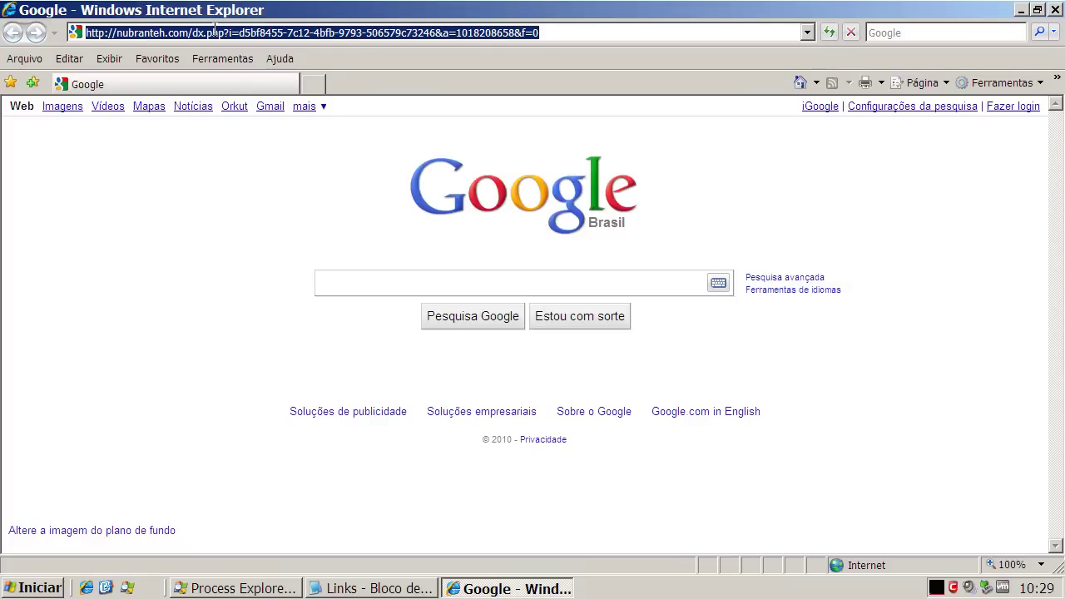
key("ctrl+v")
key("Return")
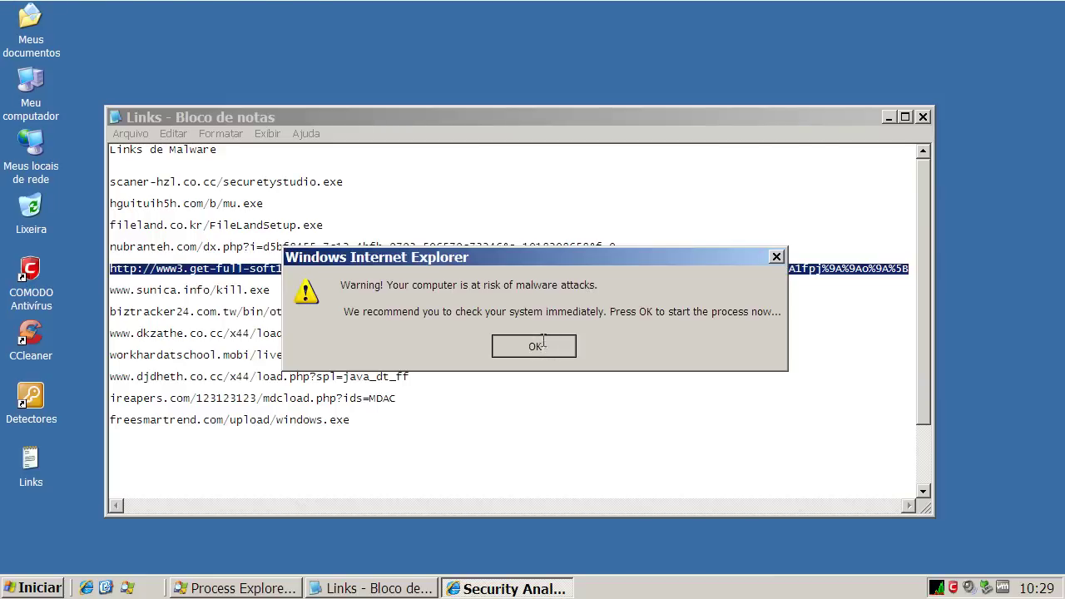
left_click(543, 342)
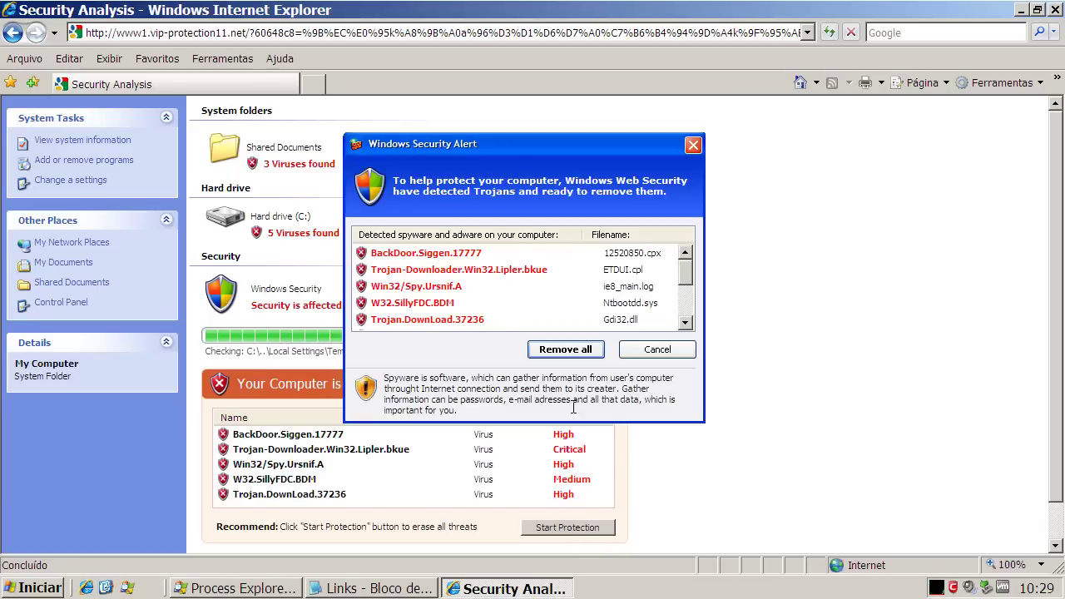
Step: Accept the fake alert's offer to remove all threats, run packupdate107_2204.exe and sandbox it with submission to COMODO enabled
left_click(572, 351)
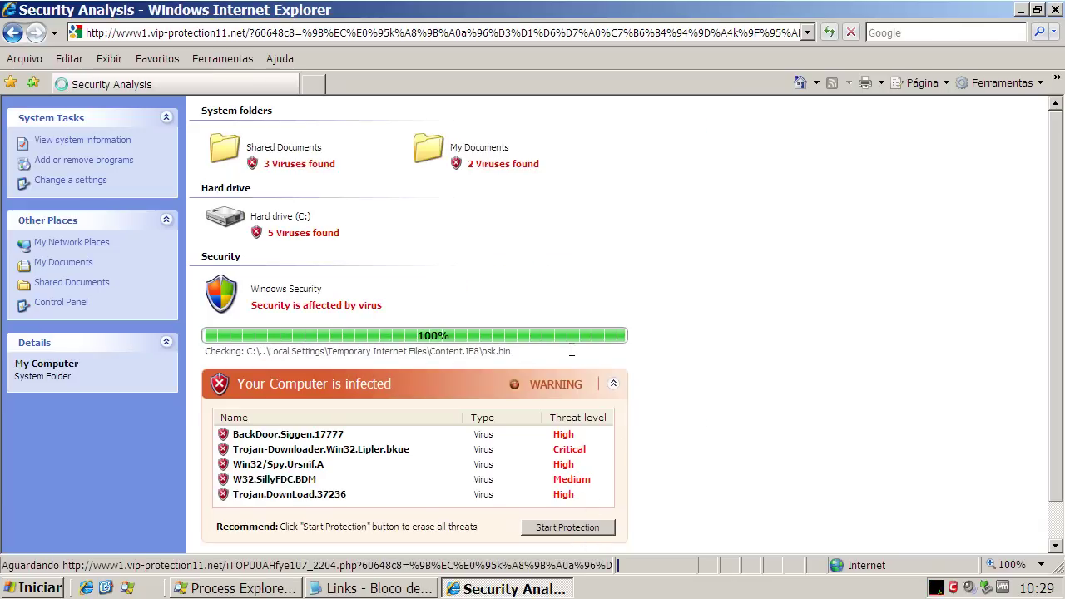
left_click(525, 307)
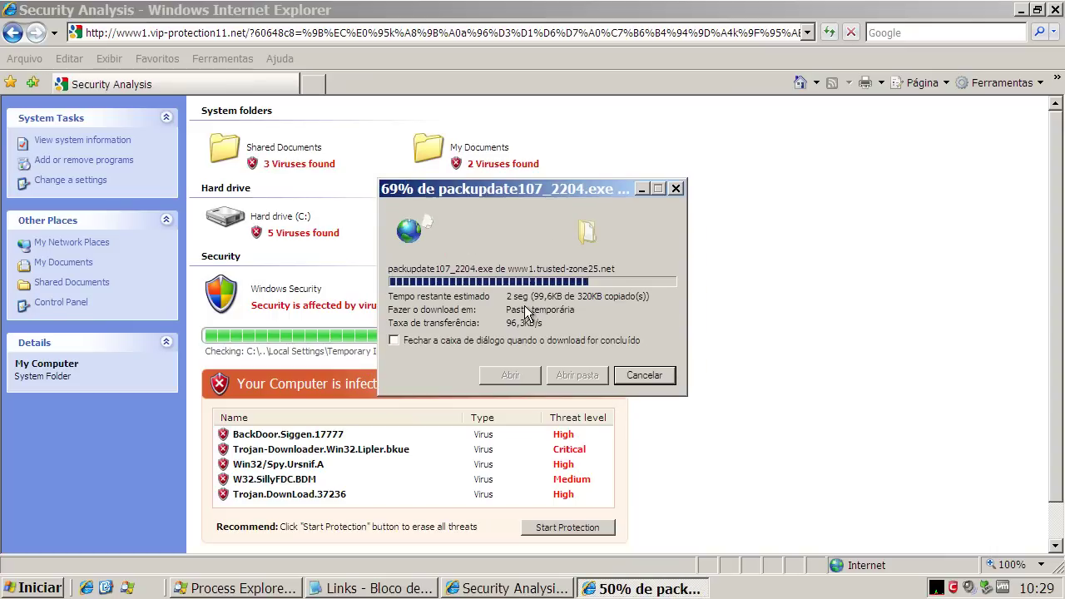
left_click(580, 275)
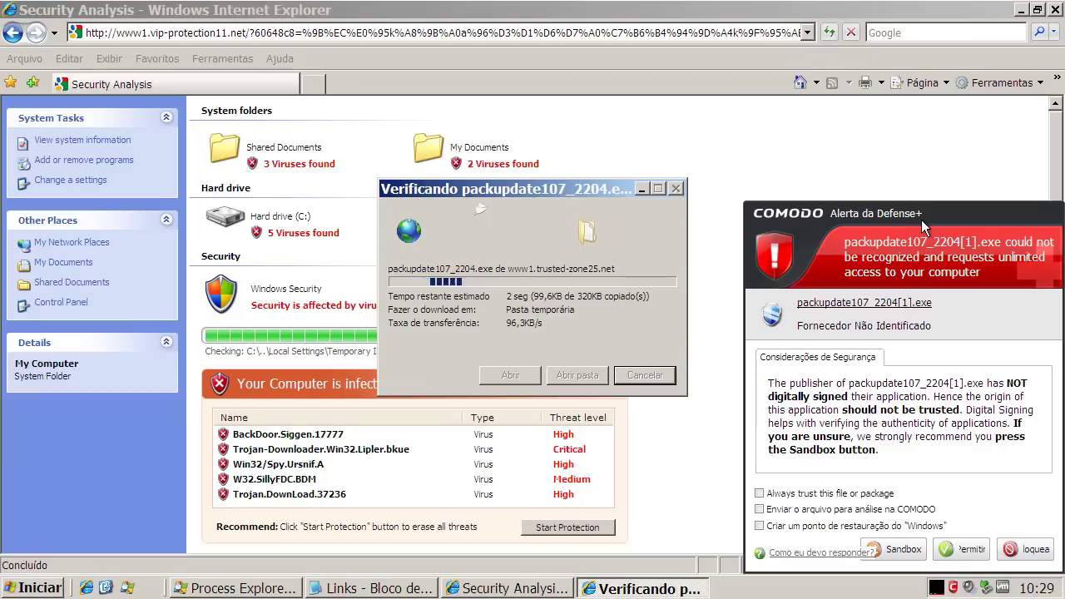
left_click(759, 509)
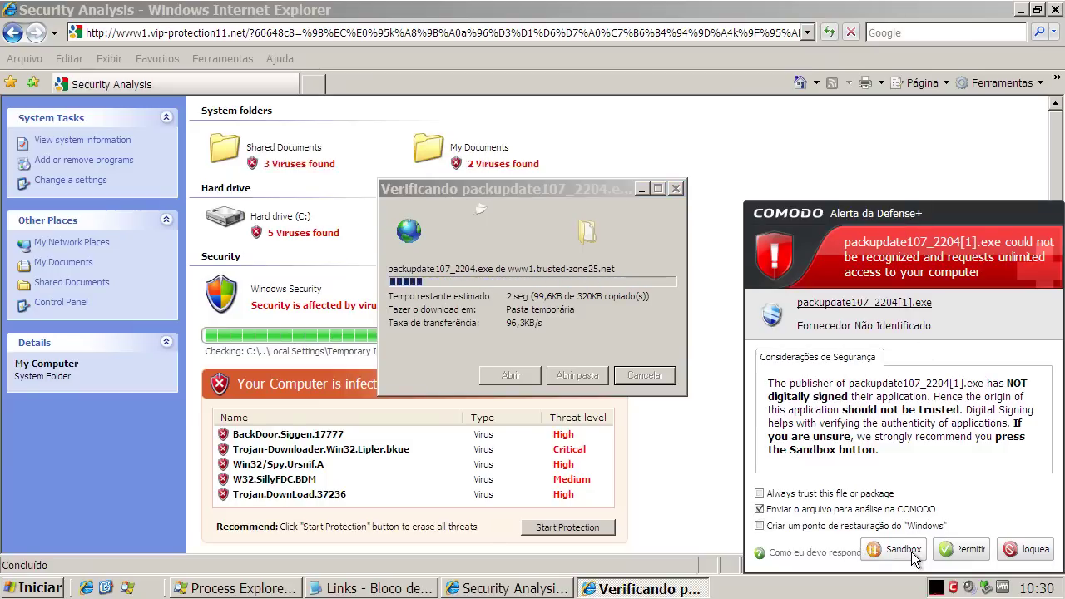
left_click(912, 552)
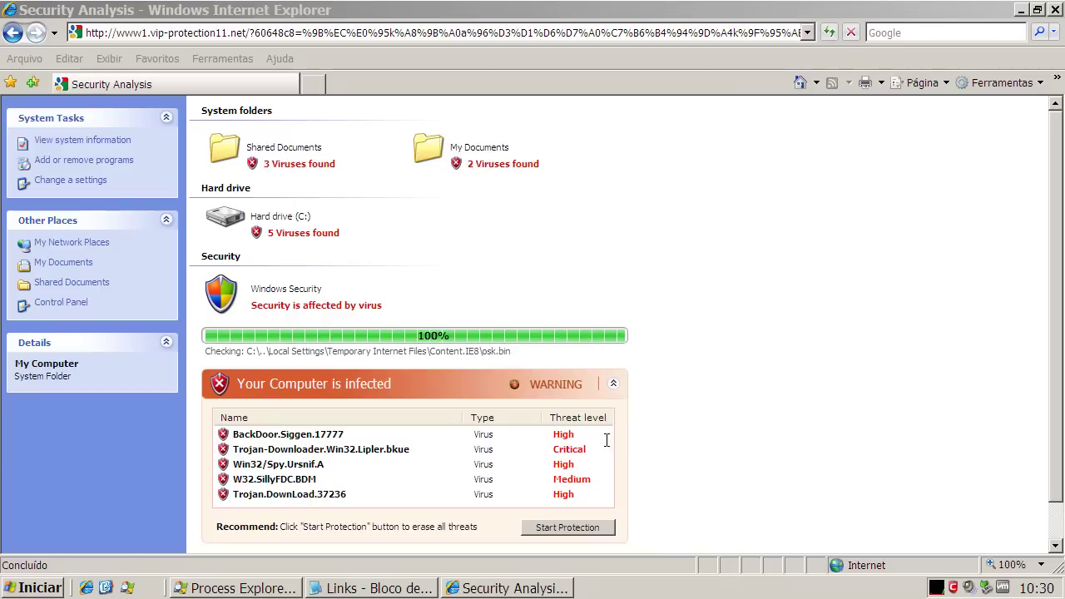
left_click(335, 589)
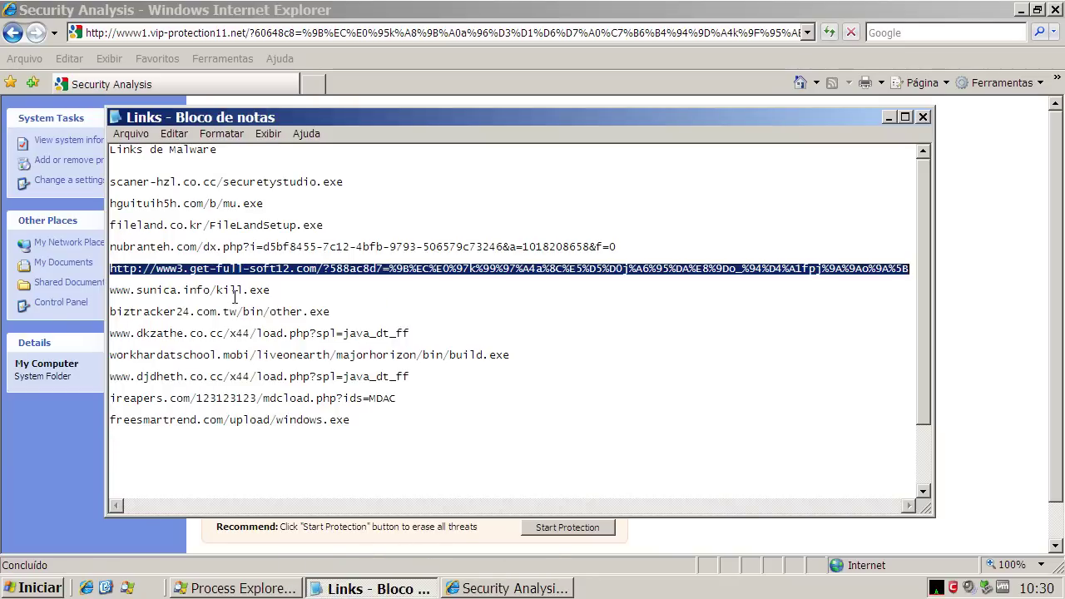
double_click(235, 296)
right_click(234, 292)
left_click(257, 341)
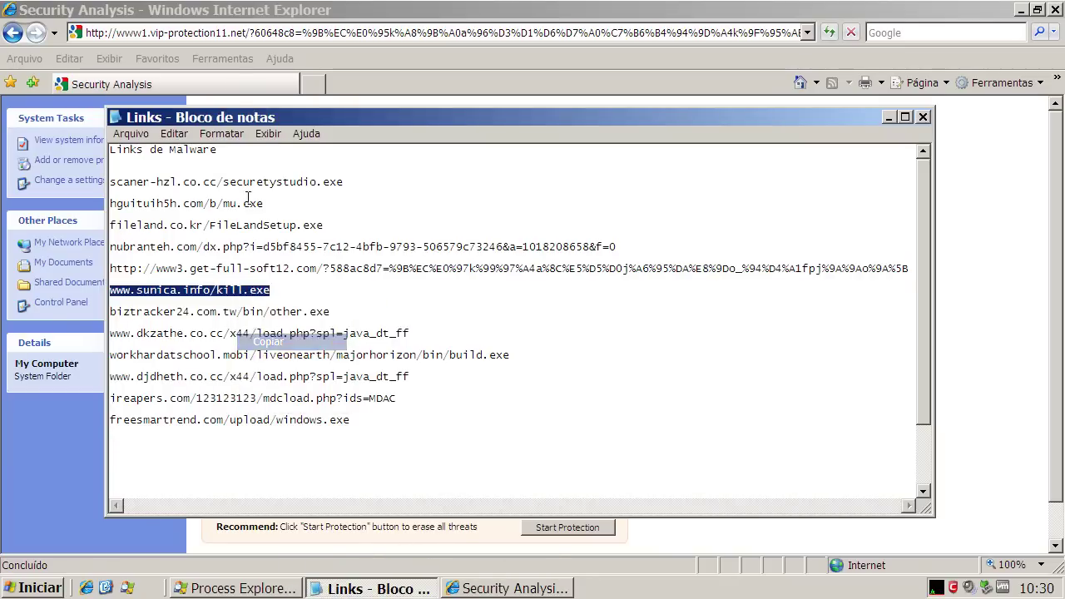
left_click(238, 31)
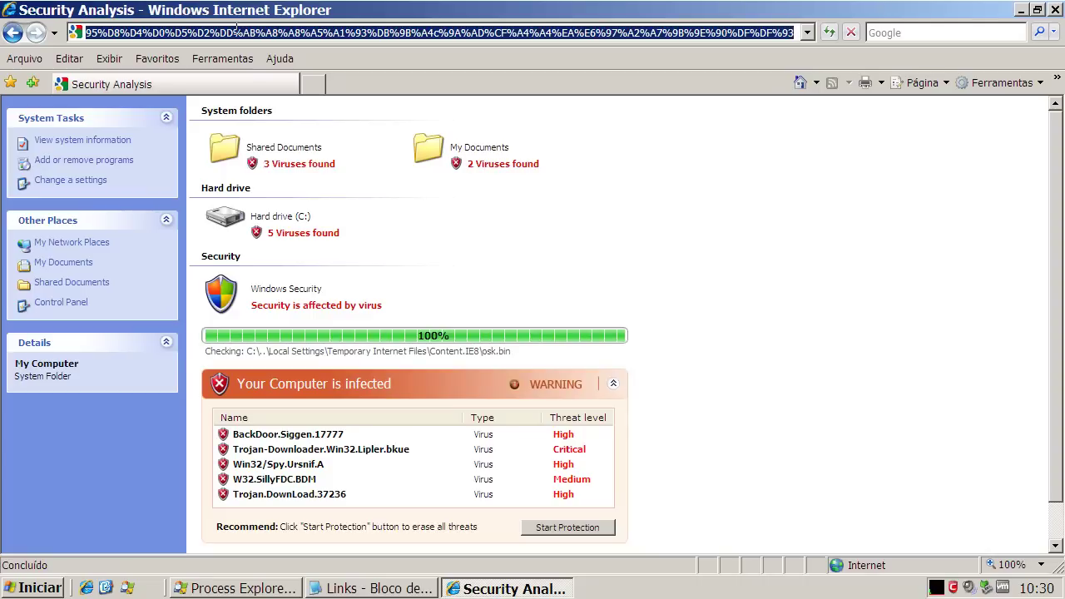
key("ctrl+v")
key("Return")
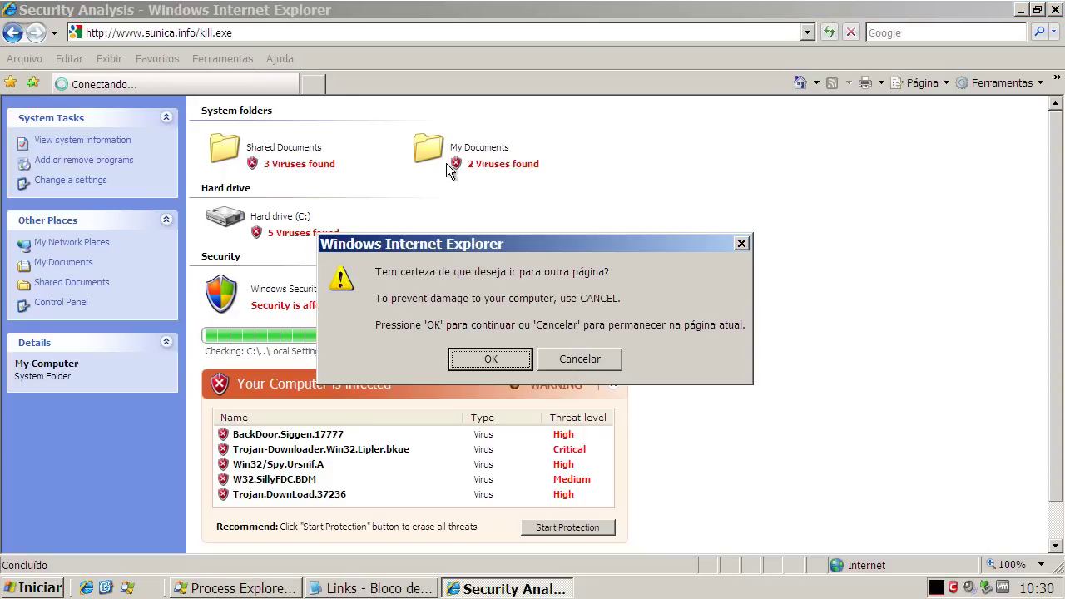
left_click(474, 360)
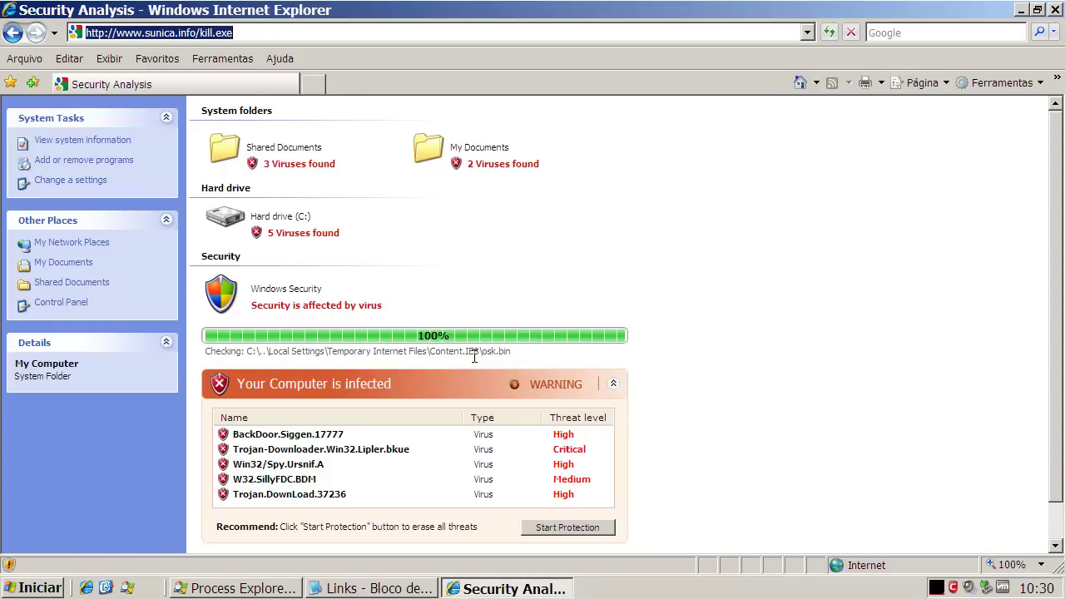
left_click(627, 104)
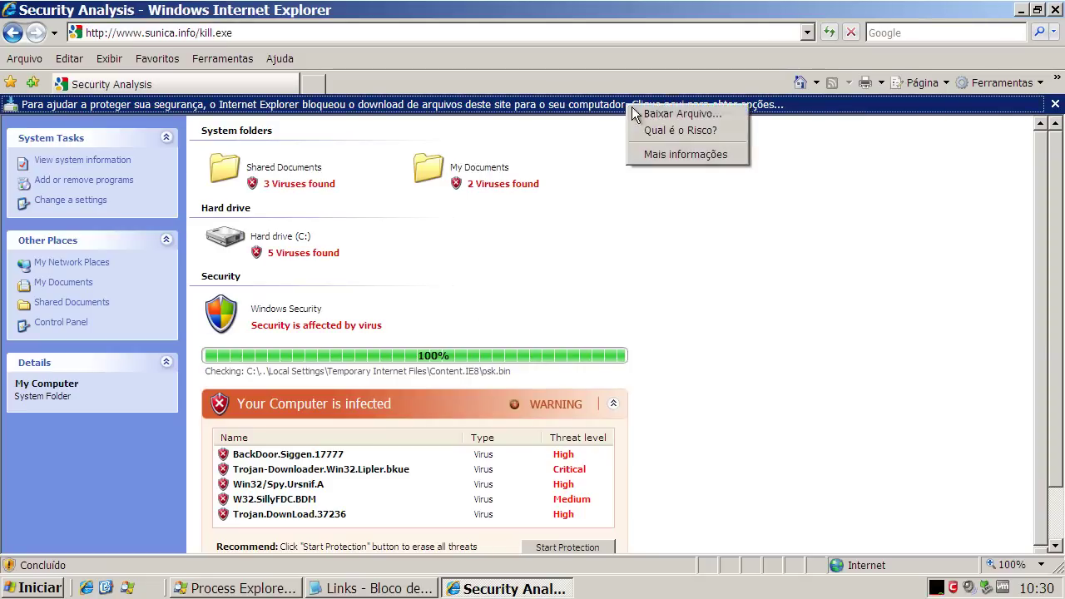
left_click(681, 114)
left_click(513, 362)
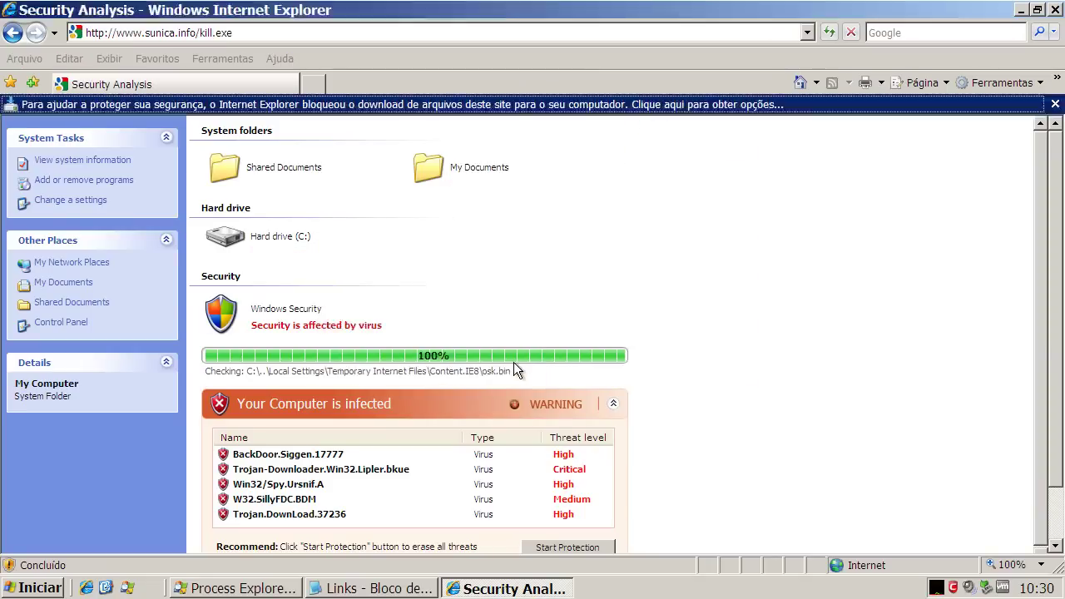
left_click(518, 358)
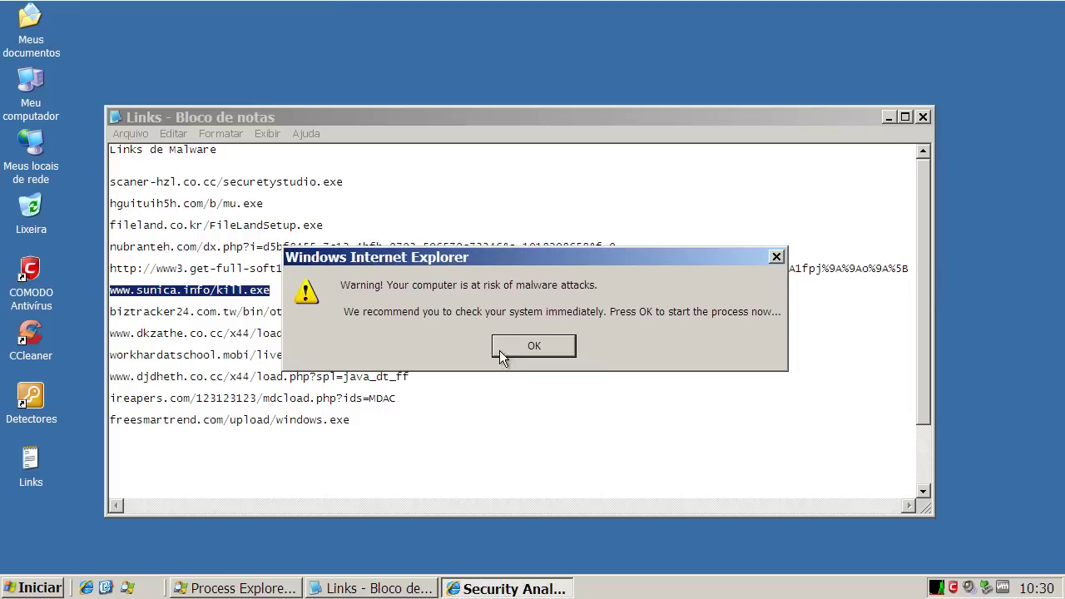
Step: Dismiss the page's malware warning and close the Security Analysis browser window, confirming leaving the page
left_click(499, 350)
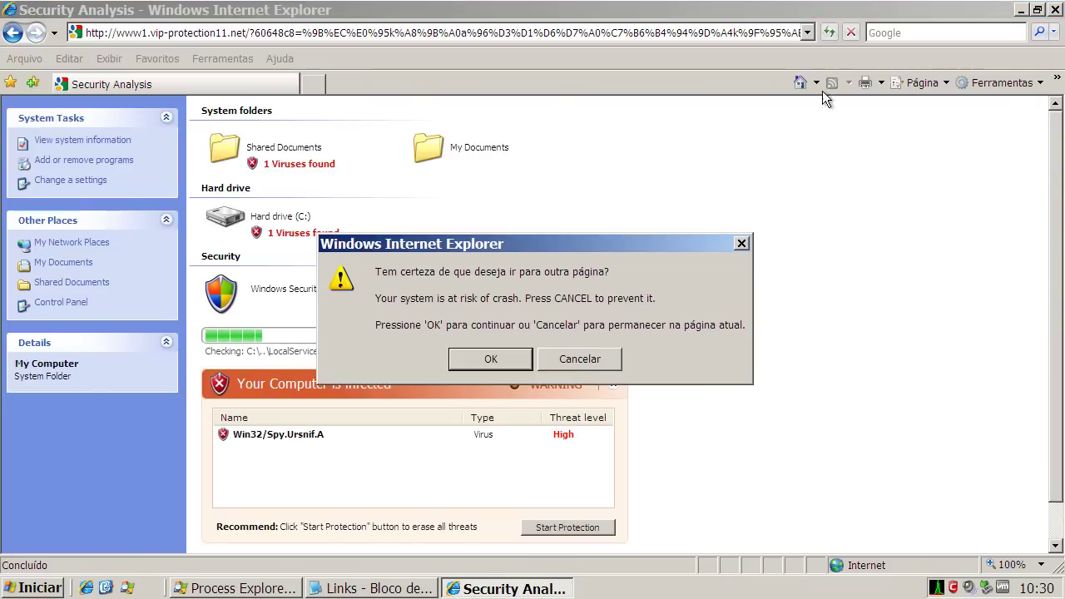
left_click(476, 364)
left_click(482, 359)
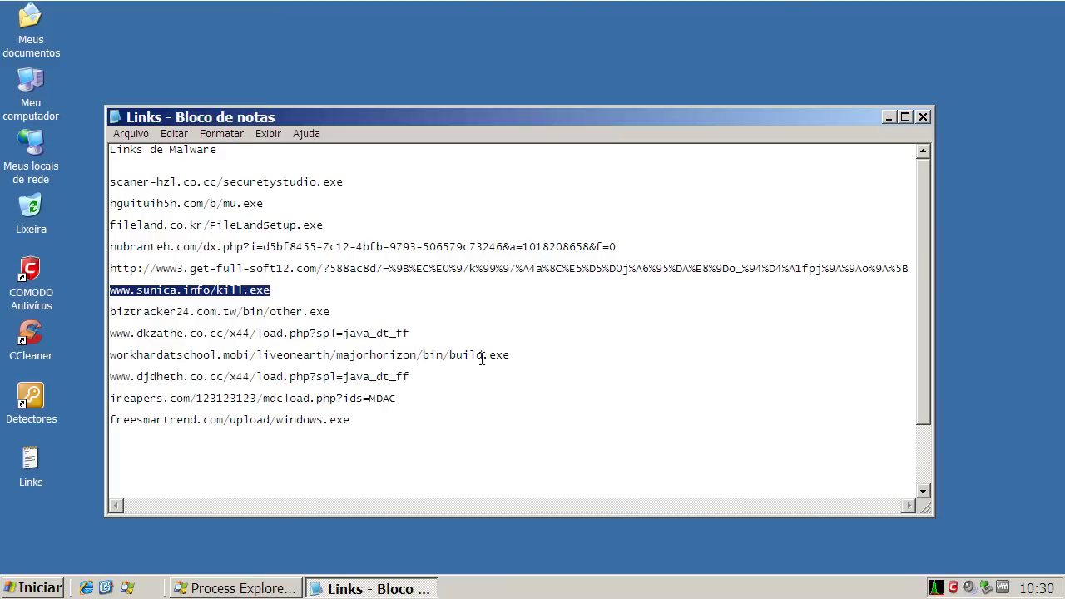
left_click(86, 588)
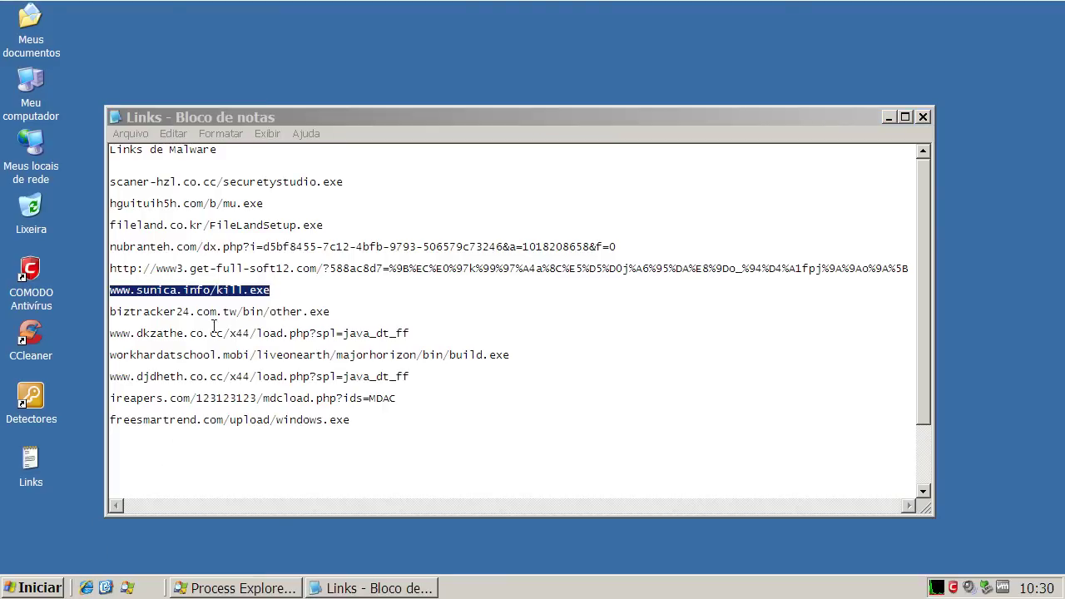
left_click(181, 31)
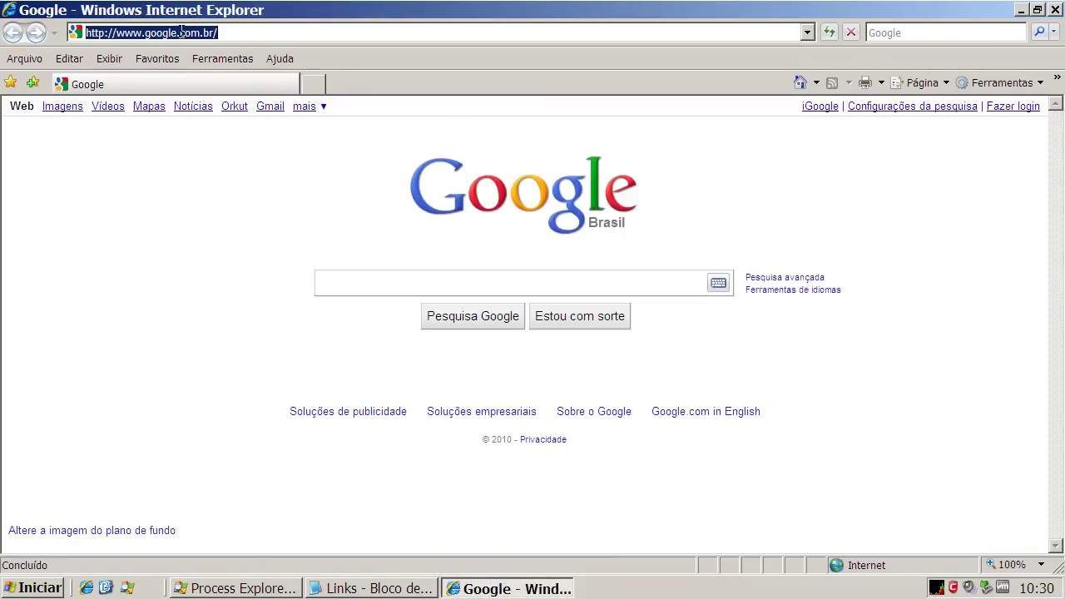
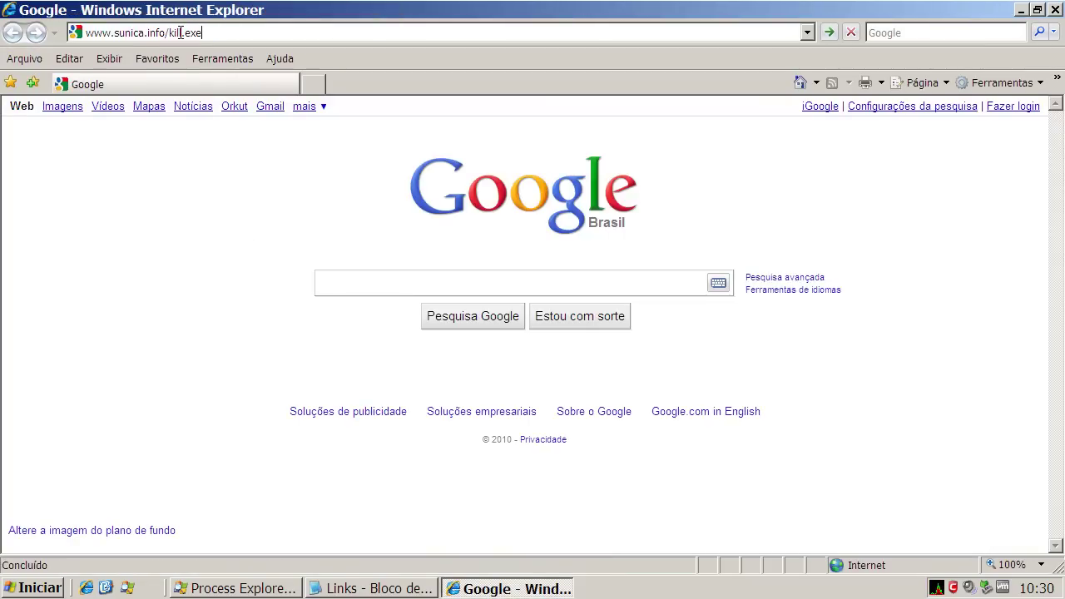
key("Return")
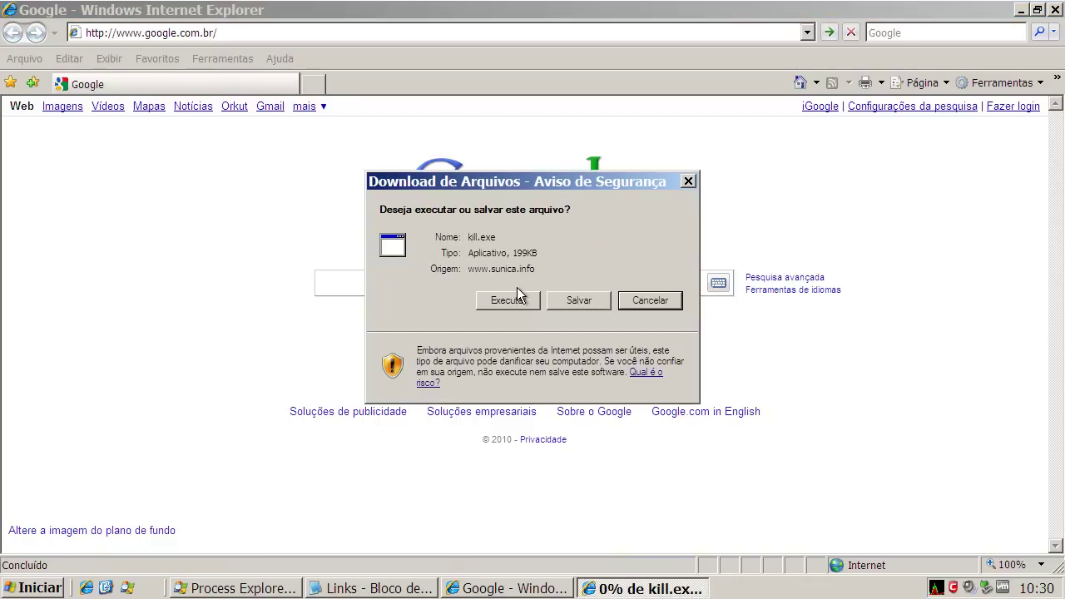
left_click(518, 298)
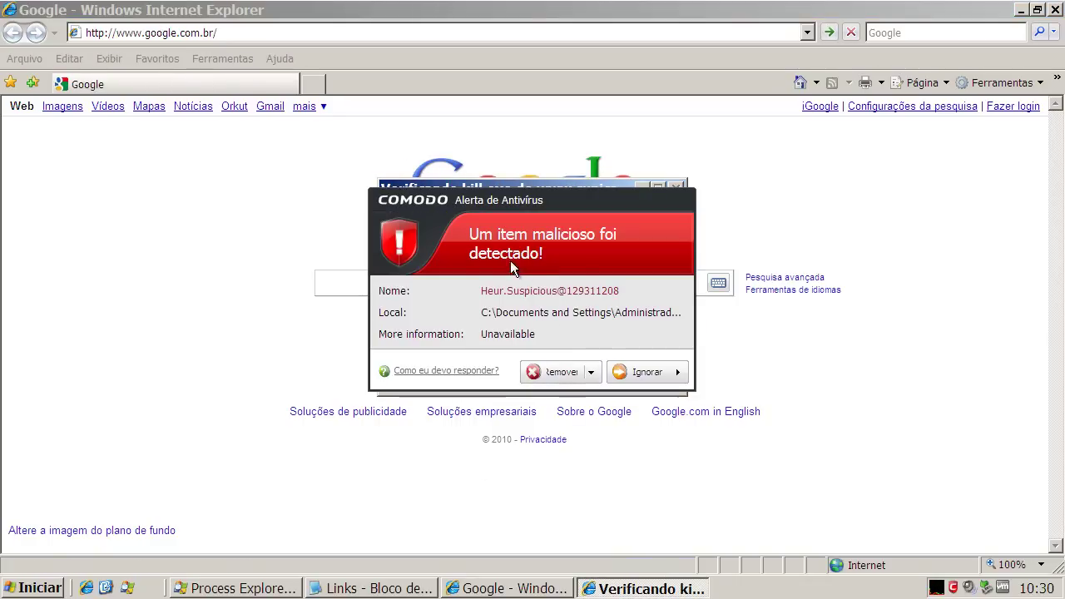
Step: Remove the malicious item detected in kill.exe and copy the link biztracker24.com.tw/bin/other.exe from the Links text file
left_click(550, 372)
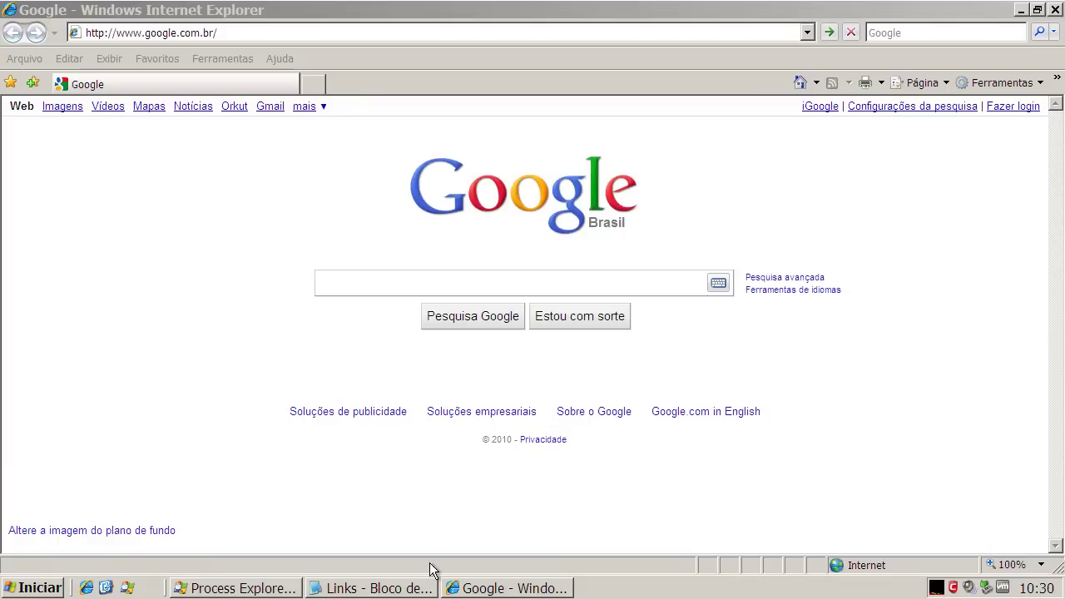
left_click(407, 591)
double_click(285, 311)
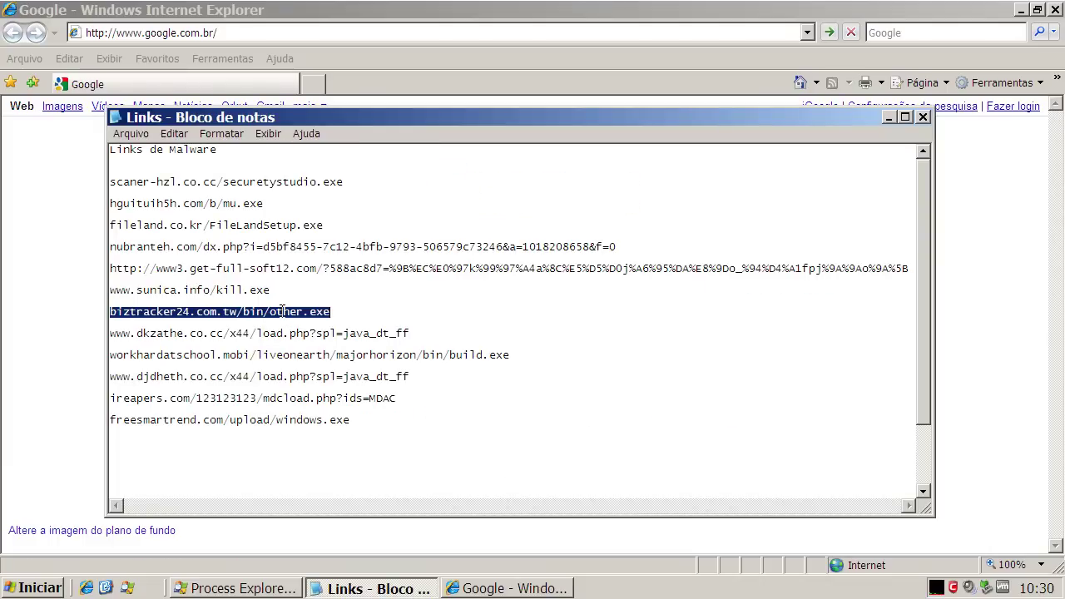
right_click(283, 312)
left_click(310, 364)
Step: Load biztracker24.com.tw/bin/other.exe in Internet Explorer, run the download and dismiss the alert about the isolated application
left_click(253, 33)
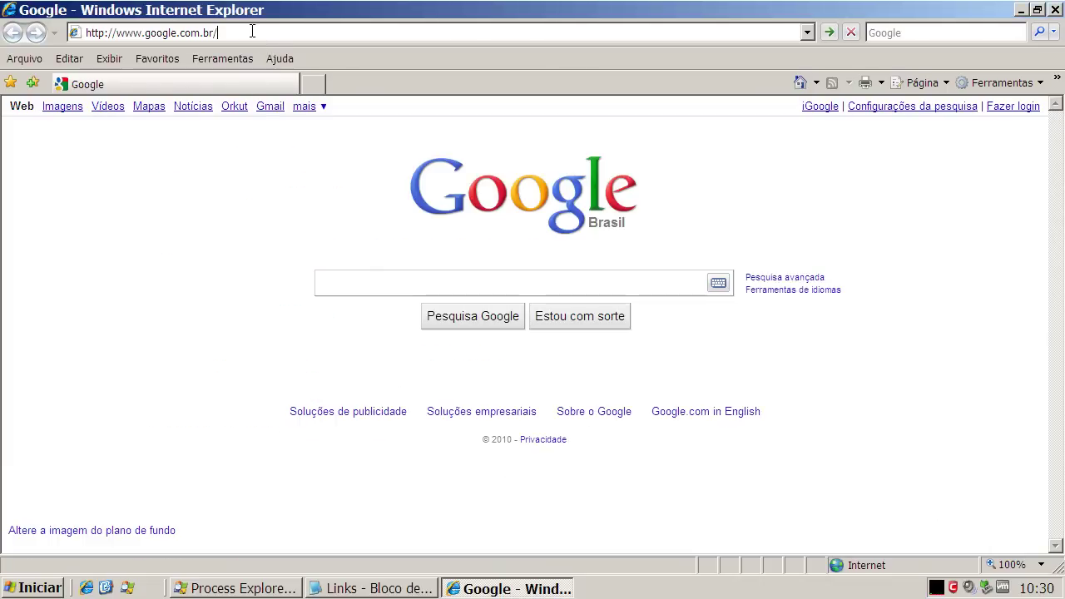
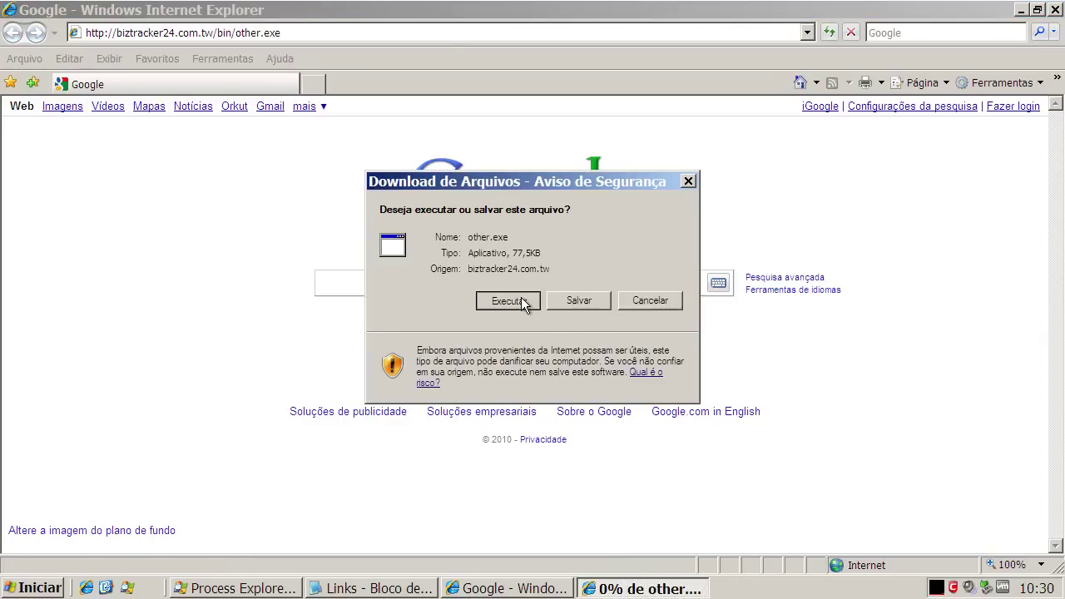
left_click(610, 301)
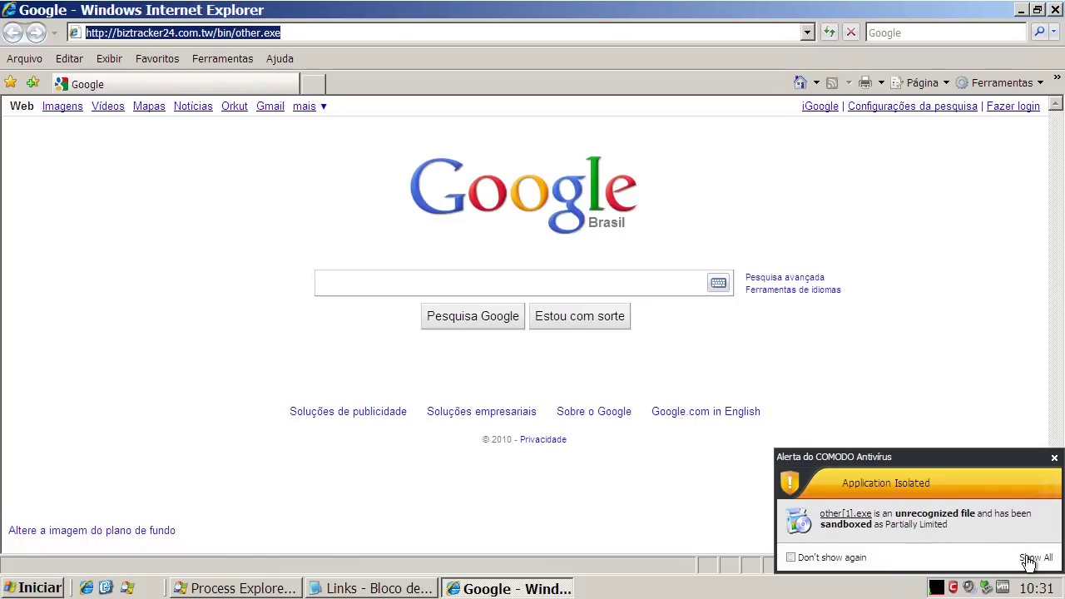
left_click(1054, 458)
left_click(332, 588)
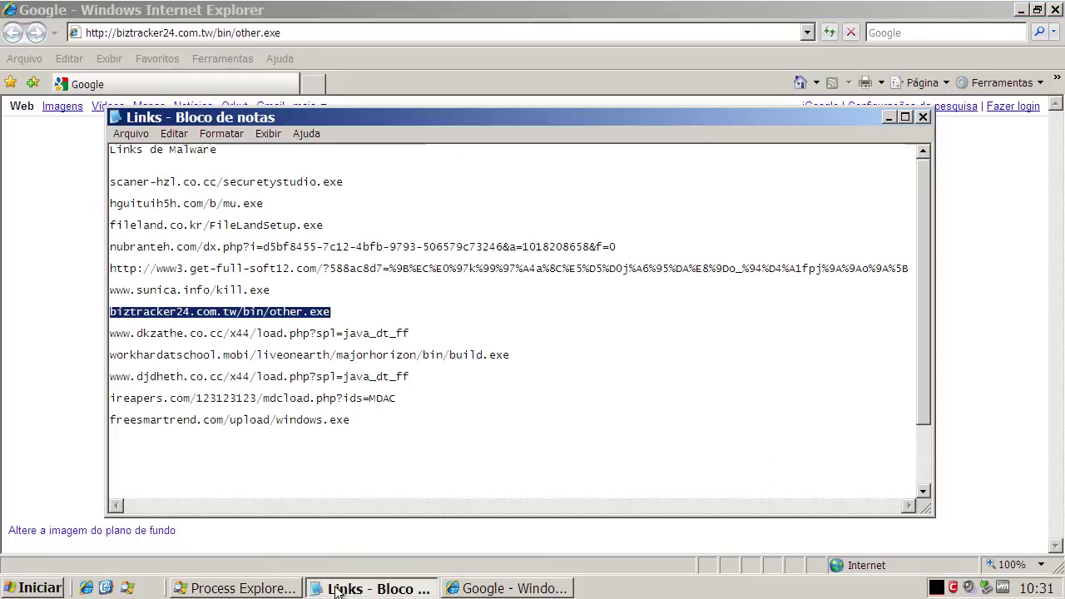
left_click(183, 333)
double_click(183, 333)
right_click(182, 335)
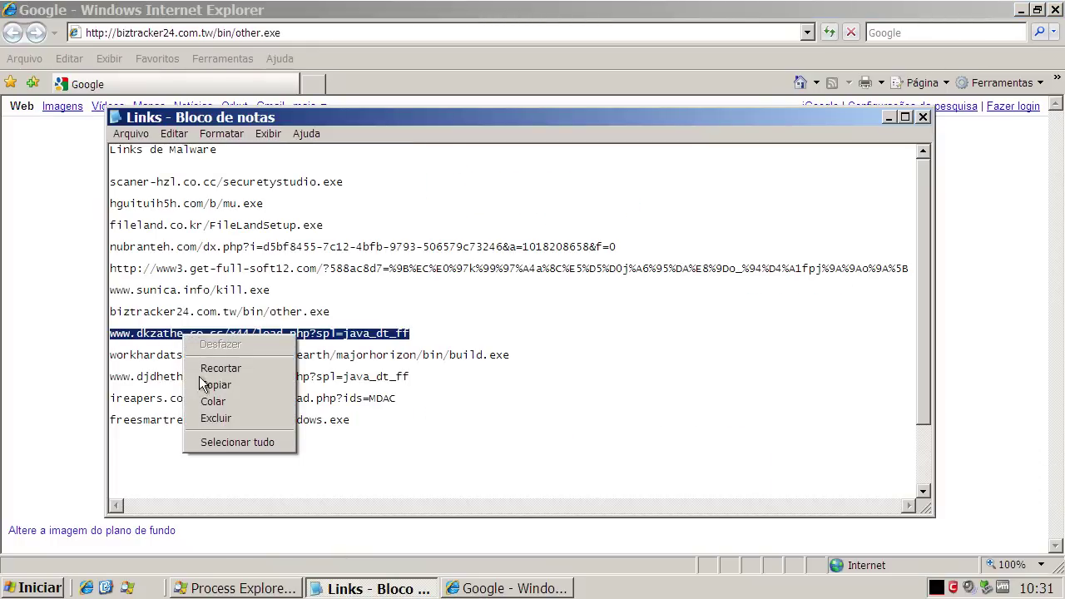
left_click(199, 386)
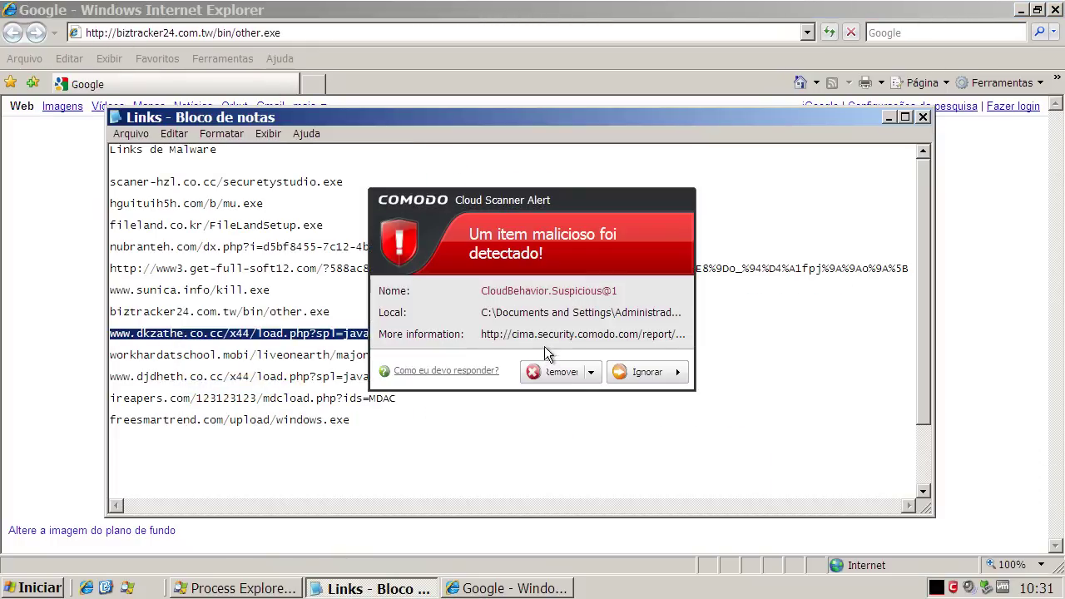
left_click(537, 373)
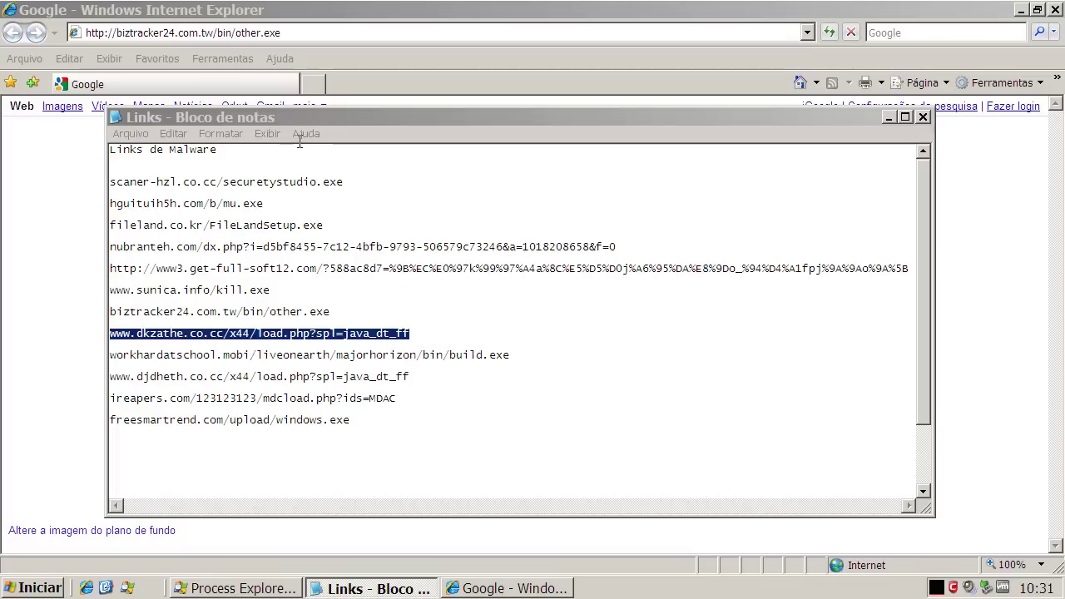
left_click(181, 37)
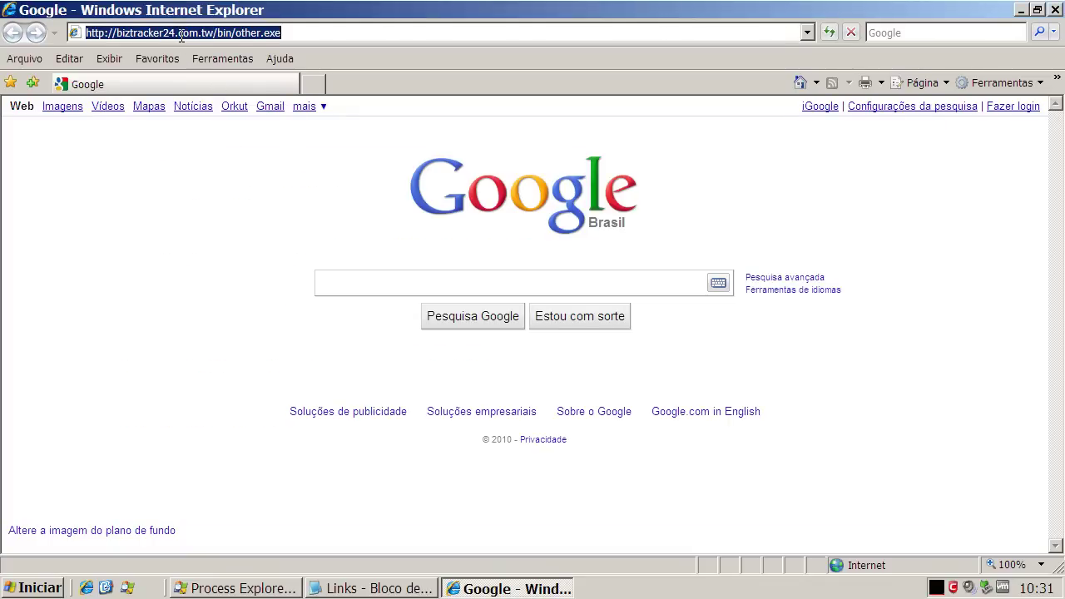
key("ctrl+v")
key("Return")
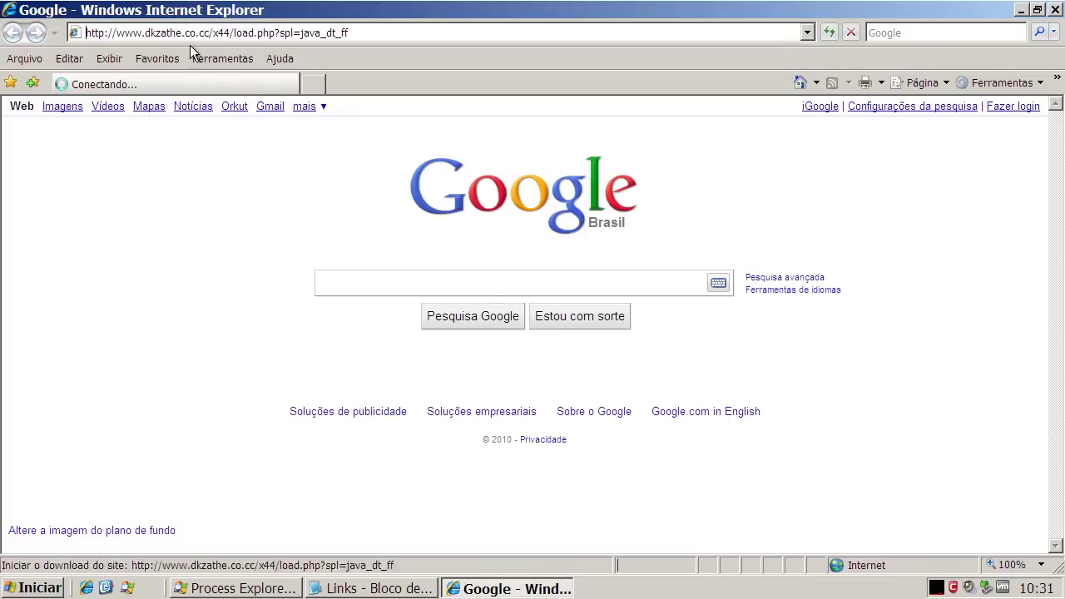
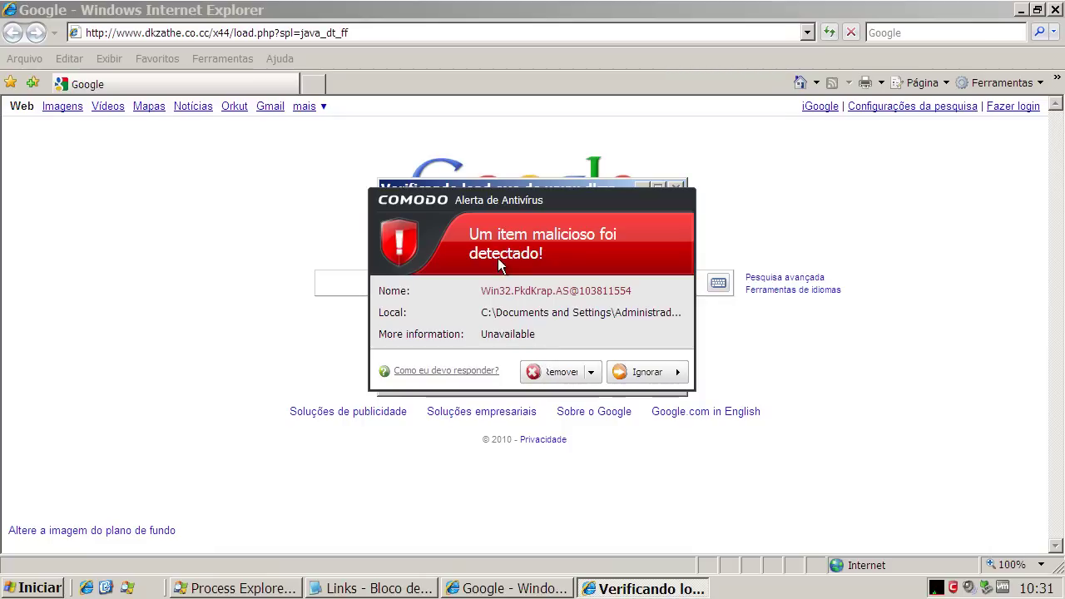
left_click(559, 372)
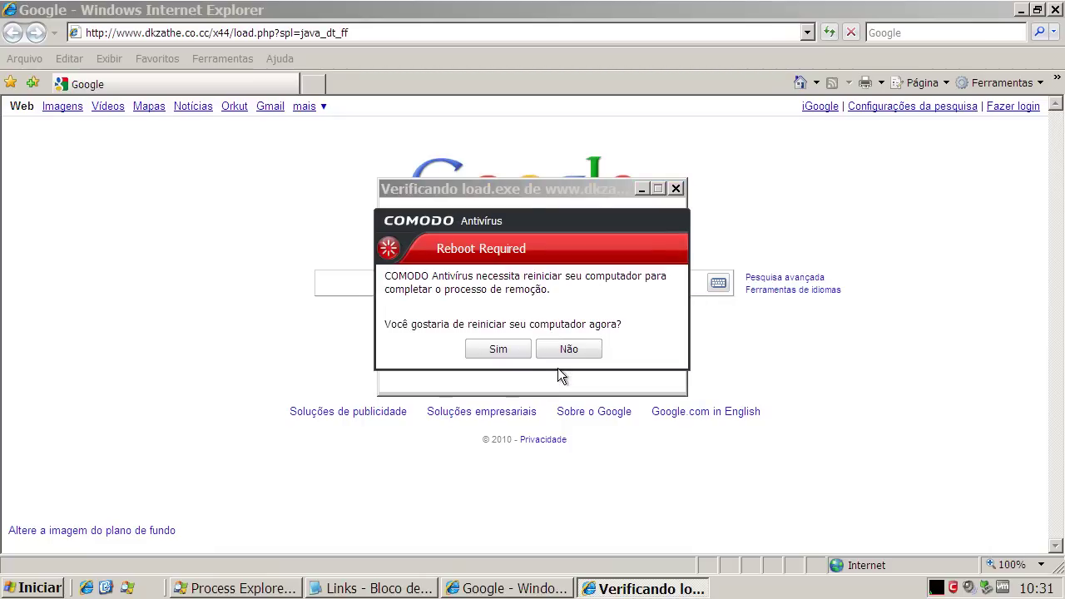
left_click(594, 351)
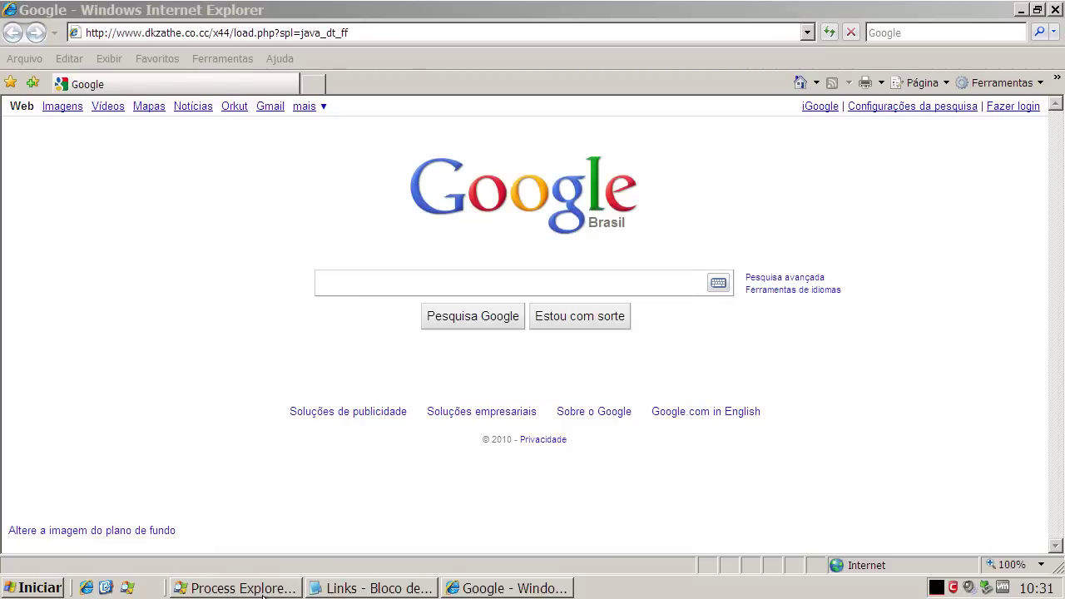
Step: Switch to the Links text file and copy the link workhardatschool.mobi/liveonearth/majorhorizon/bin/build.exe
left_click(354, 589)
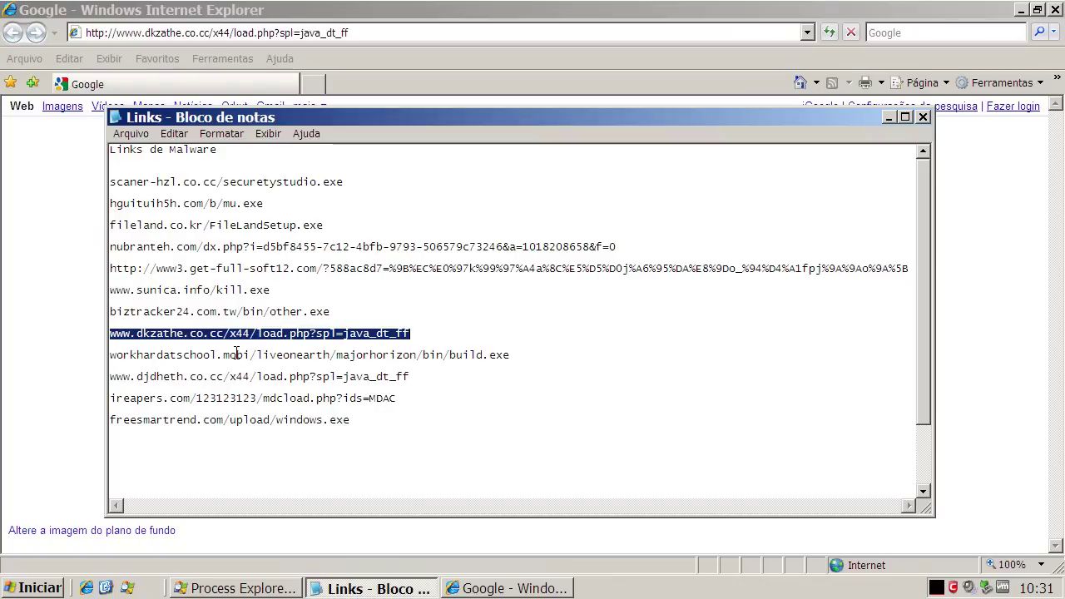
key("Right")
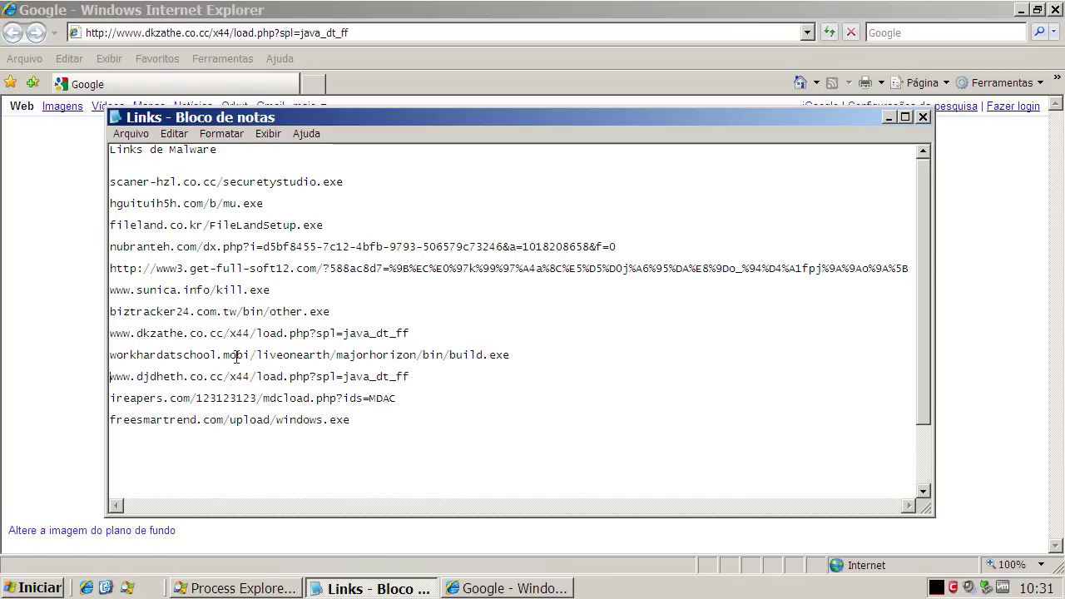
left_click_drag(509, 354, 111, 355)
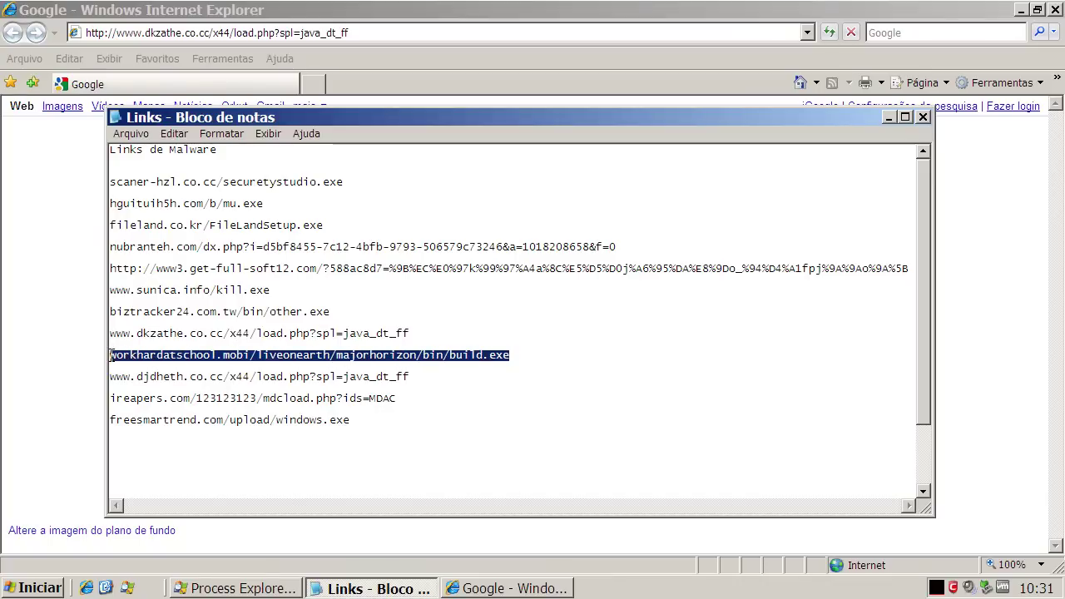
right_click(121, 355)
left_click(148, 406)
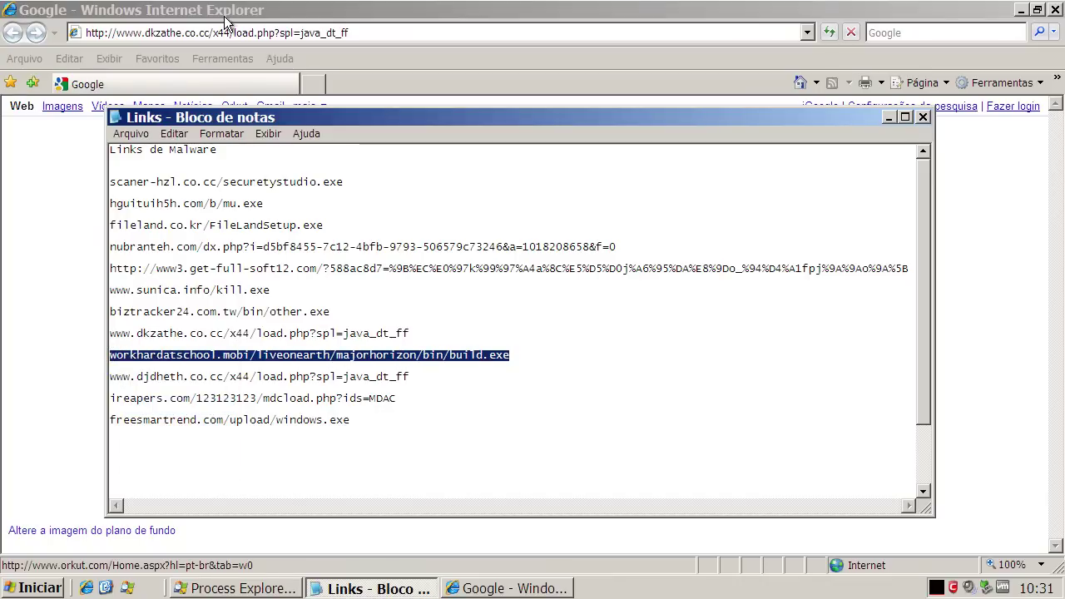
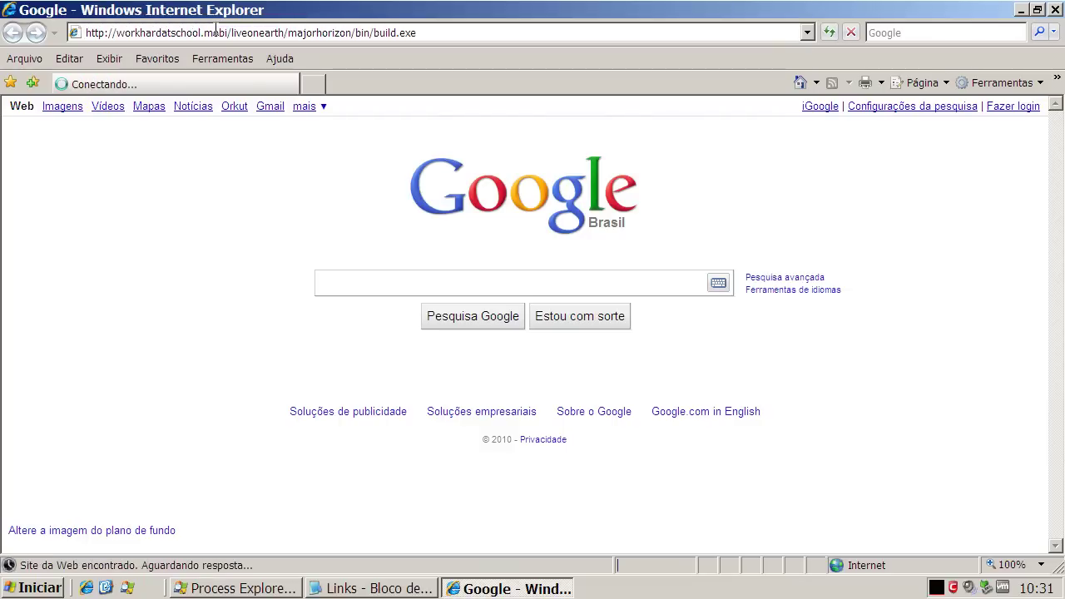
Step: Run build.exe from the workhardatschool.mobi link in Internet Explorer and remove the malicious item detected in it
left_click(508, 300)
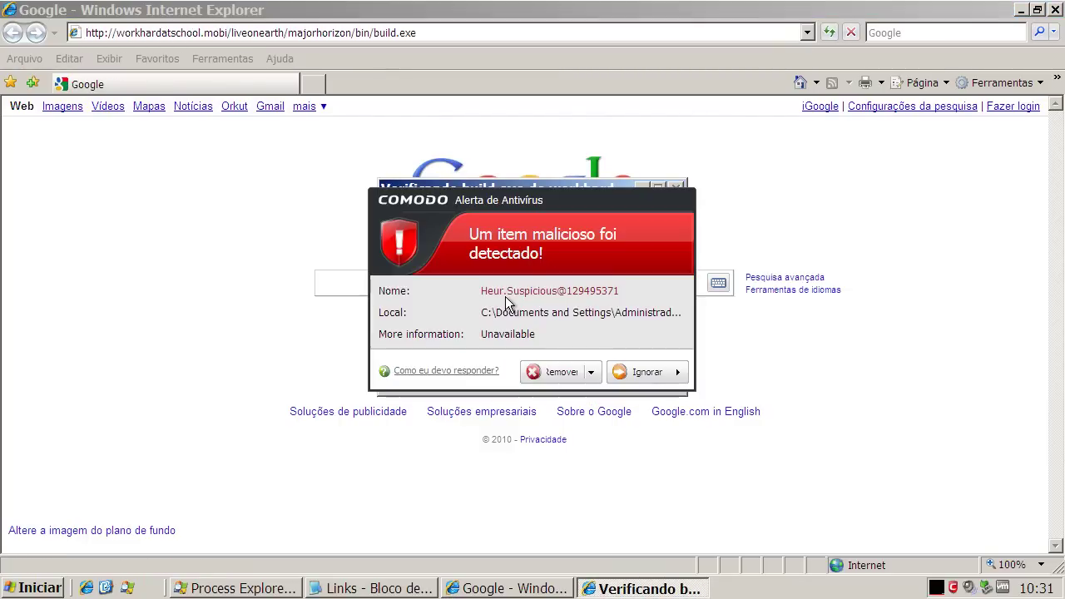
left_click(570, 376)
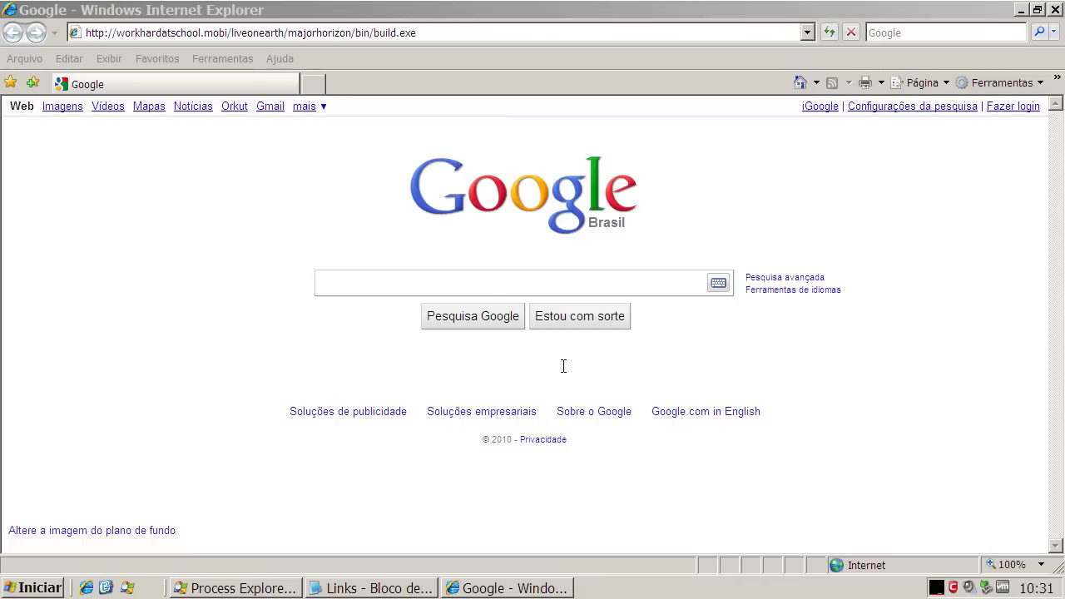
left_click(345, 589)
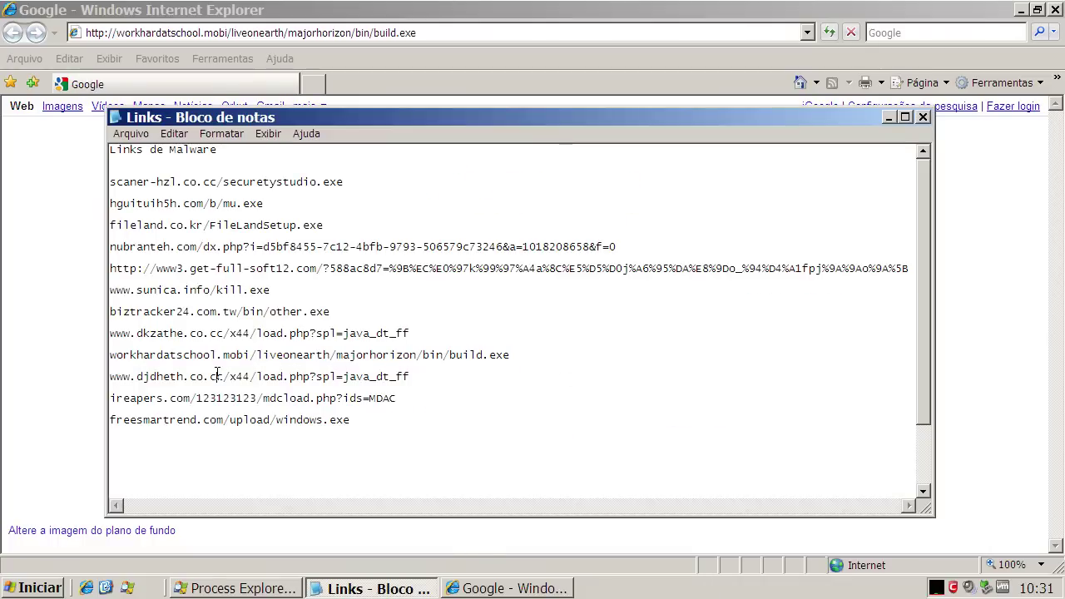
double_click(216, 377)
right_click(218, 376)
left_click(249, 425)
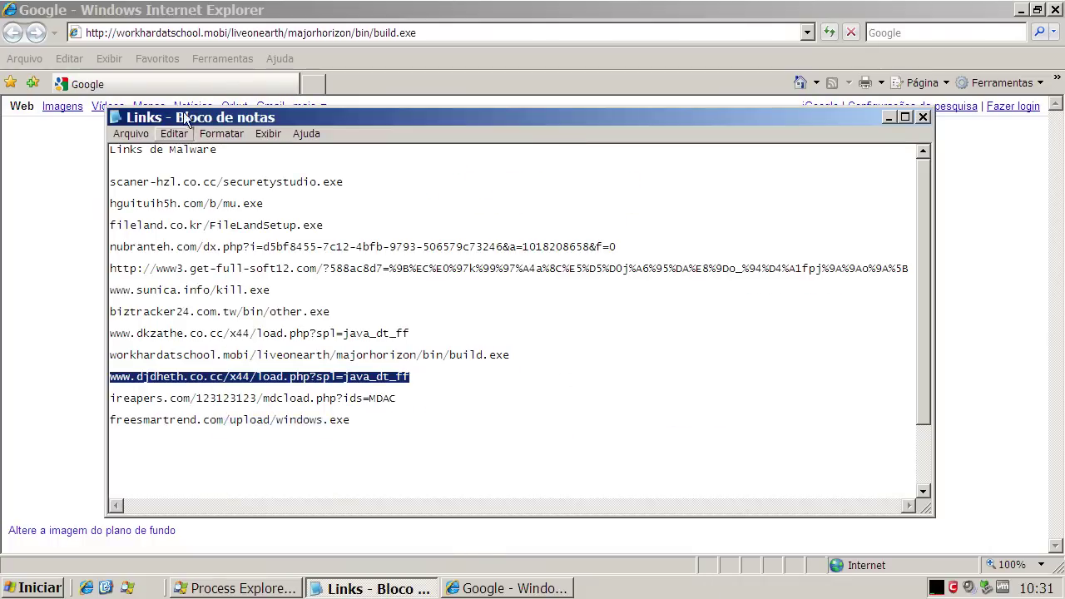
left_click(183, 33)
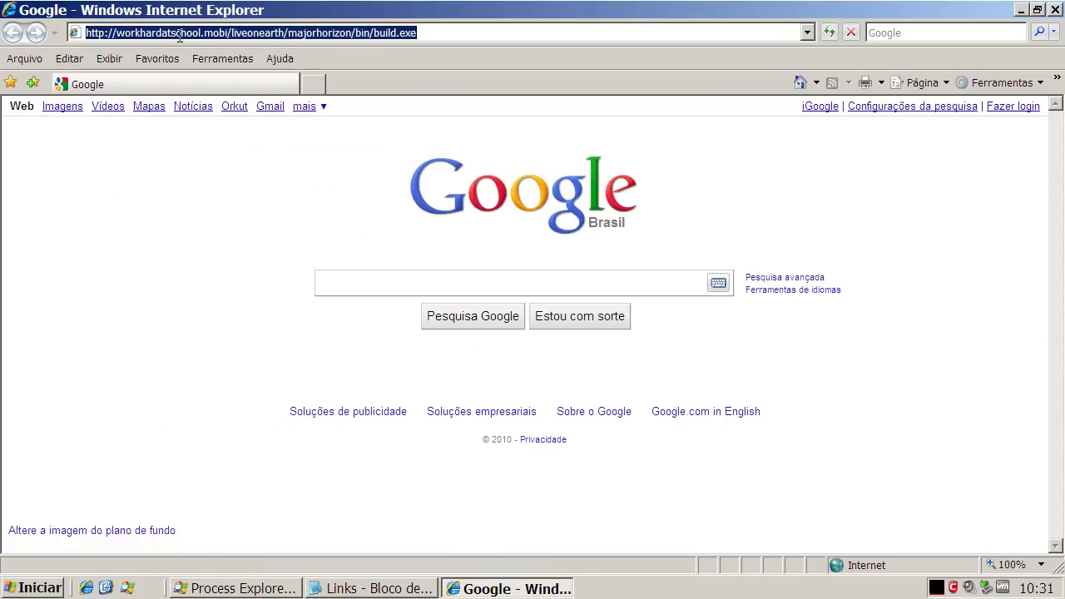
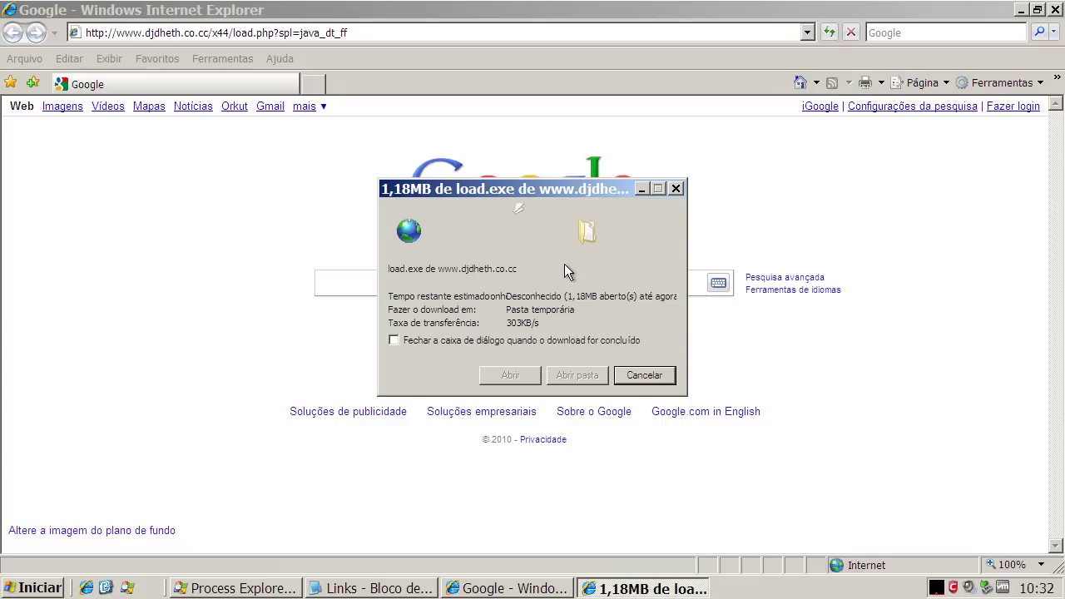
Step: Copy the link ireapers.com/123123123/mdcload.php?ids=MDAC from the Links text file and remove the malicious item detected in load.exe
left_click(391, 588)
double_click(226, 399)
right_click(228, 399)
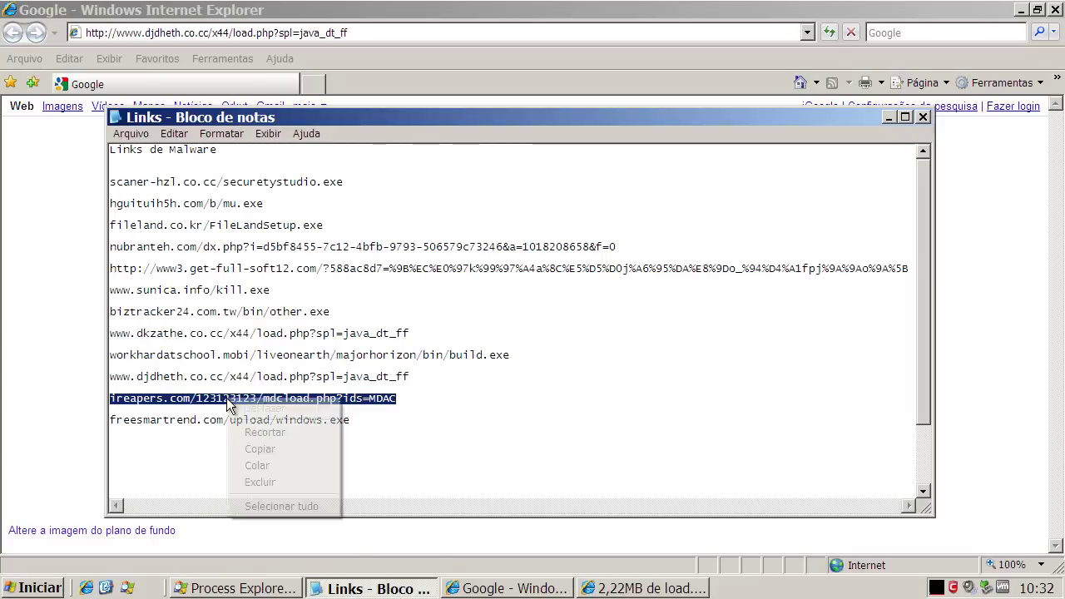
left_click(261, 447)
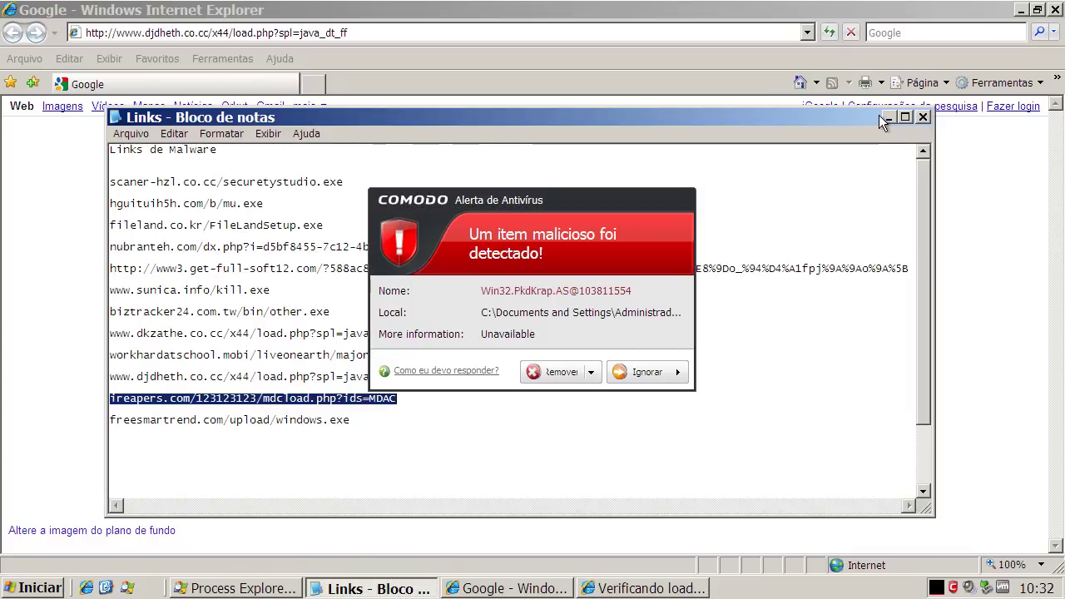
left_click(887, 116)
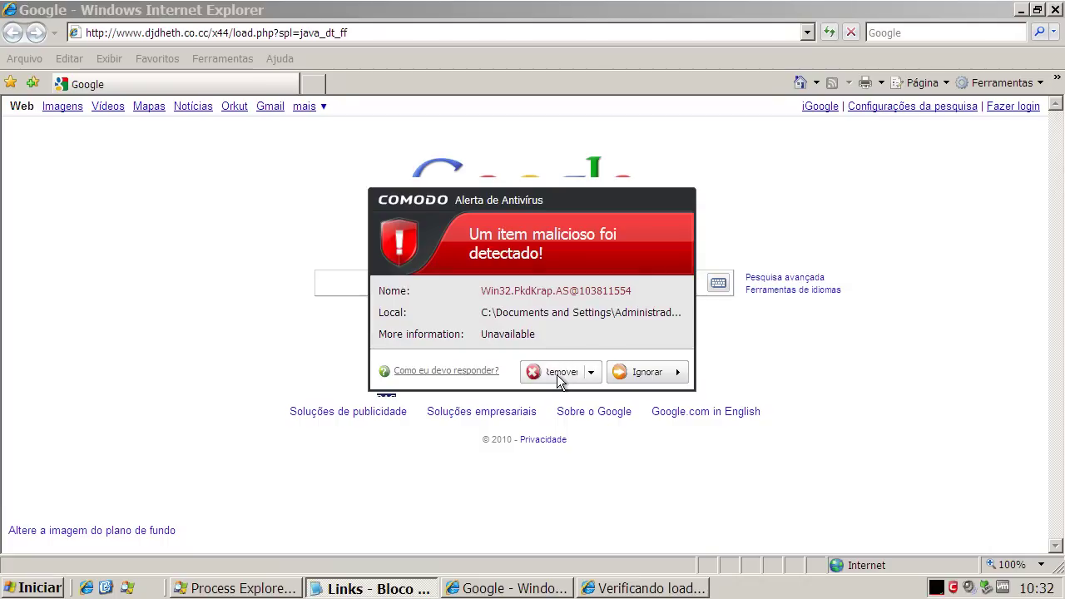
left_click(556, 374)
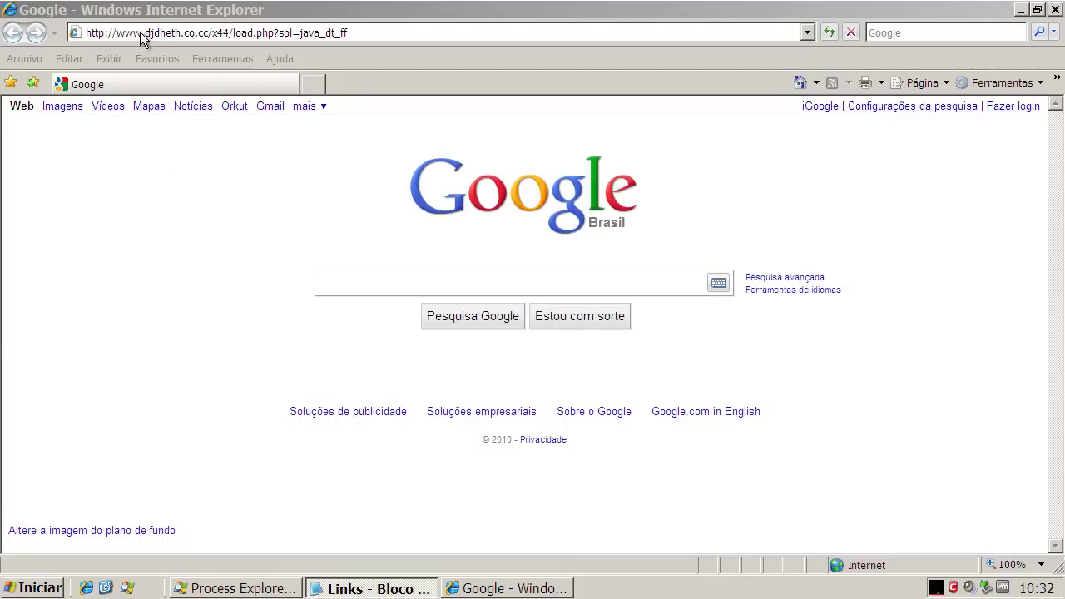
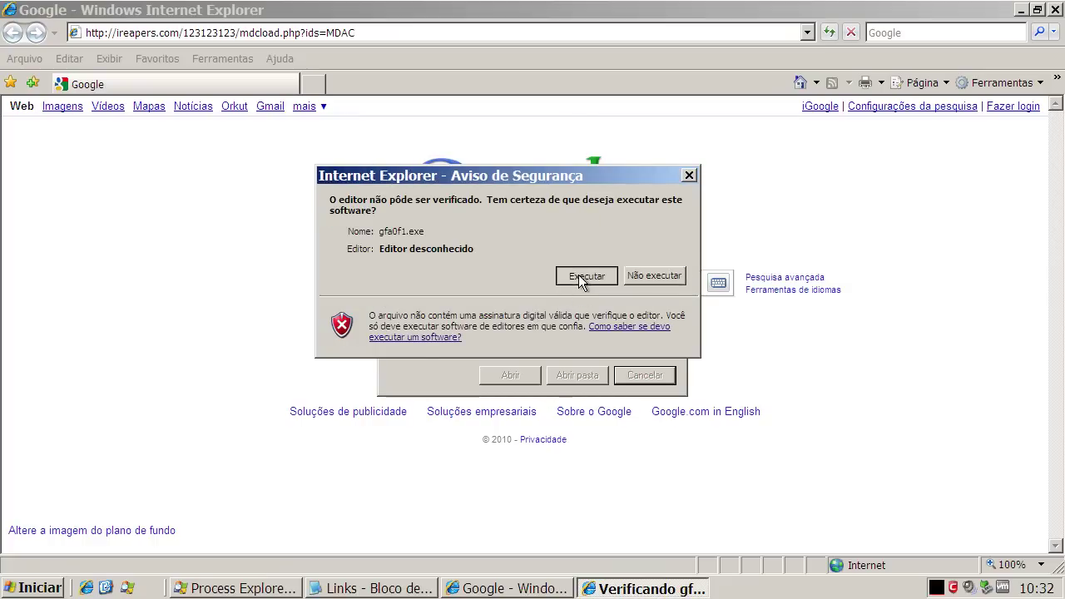
Step: Run gfa0f1.exe from the ireapers.com link despite the unknown publisher and decline to send the error report
left_click(580, 275)
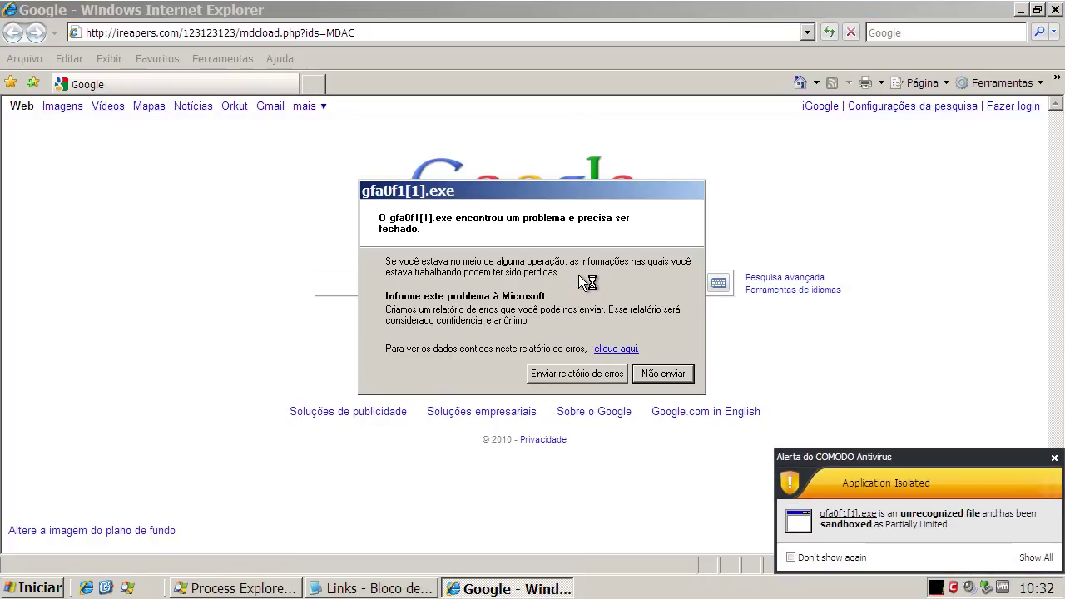
left_click(671, 376)
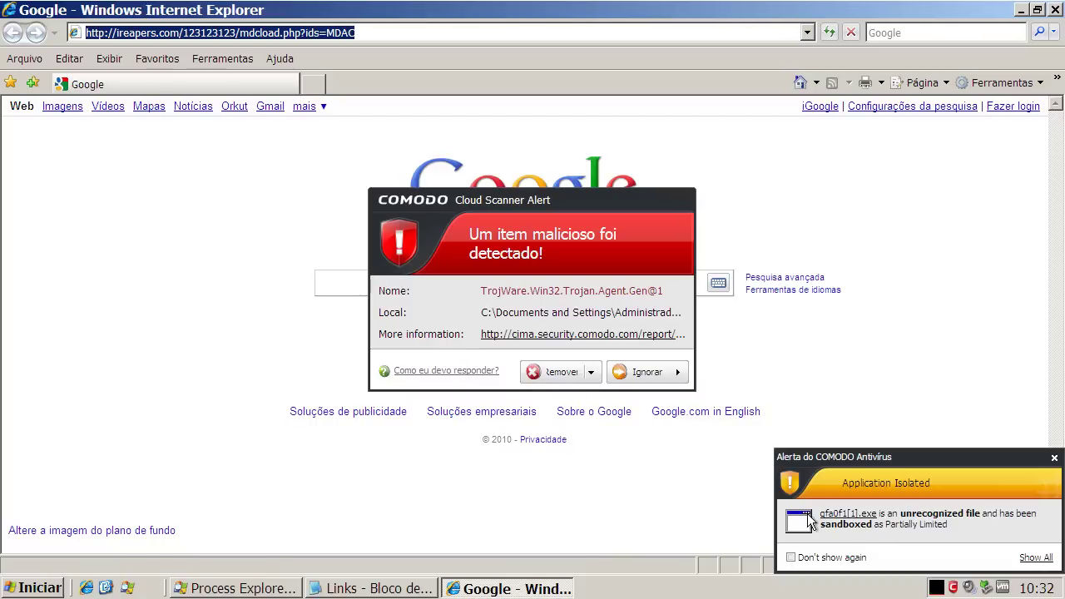
Step: Remove the malicious items flagged by the Cloud Scanner and dismiss the alert about the isolated gfa0f1[1].exe
left_click(553, 380)
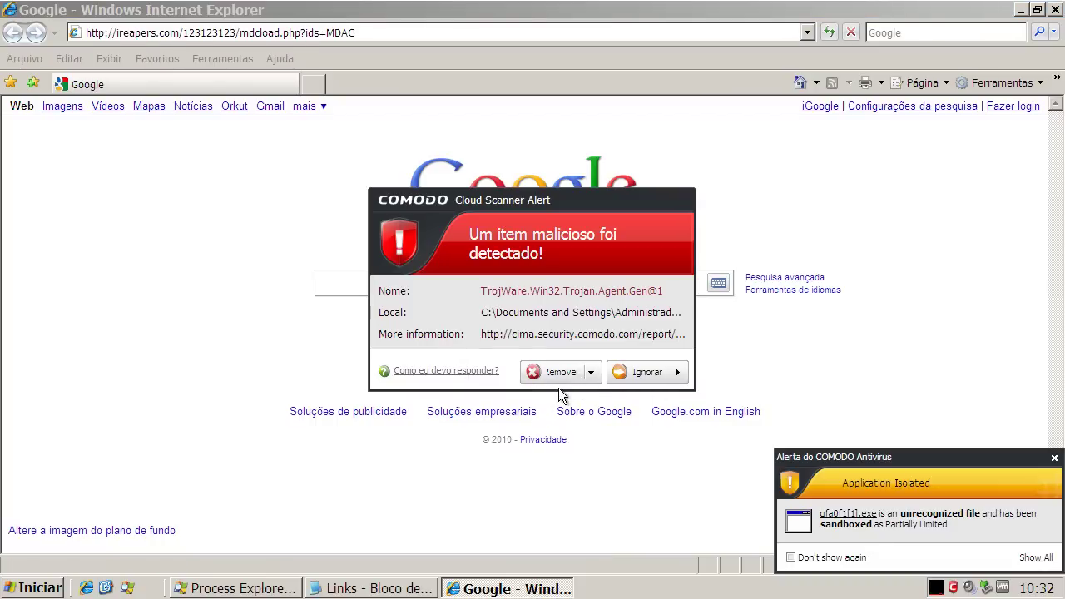
left_click(555, 377)
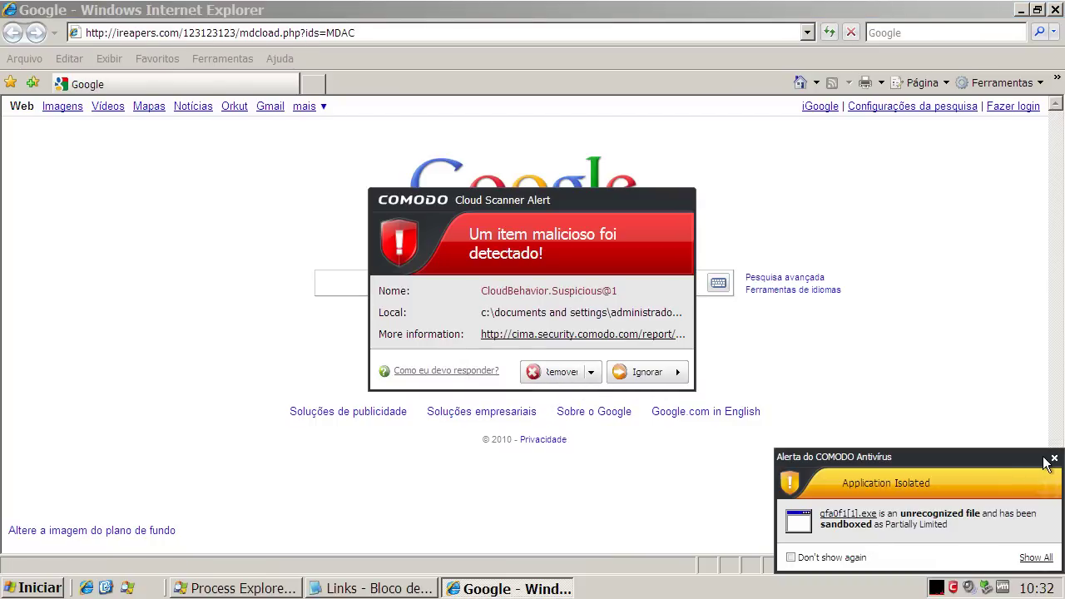
left_click(1052, 458)
left_click(562, 380)
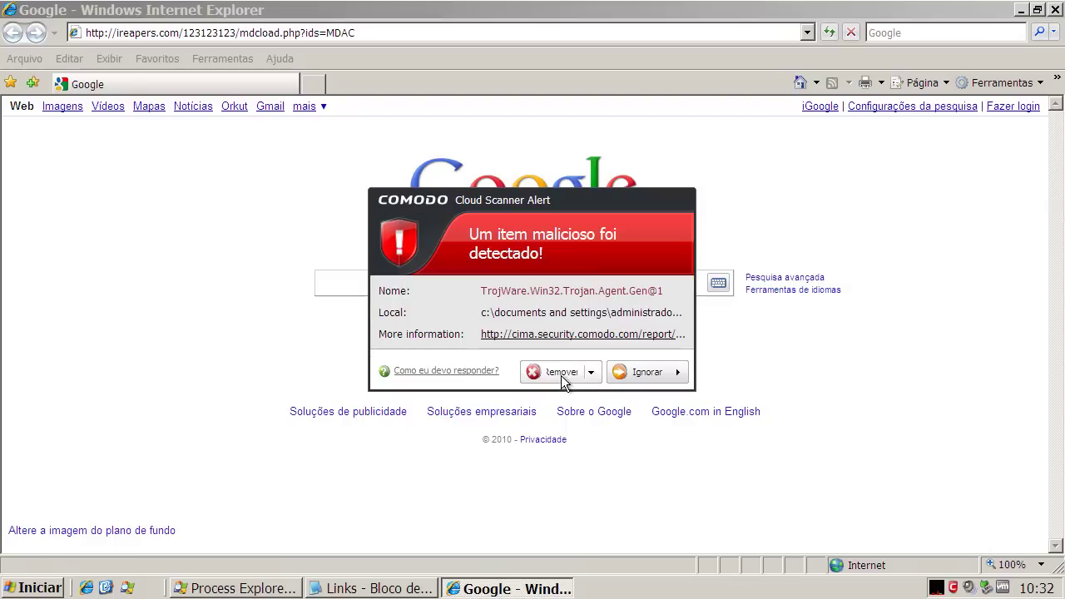
Step: Remove the malicious item flagged by the Cloud Scanner and load freesmartrend.com/upload/windows.exe from the Links text file in Internet Explorer
left_click(554, 374)
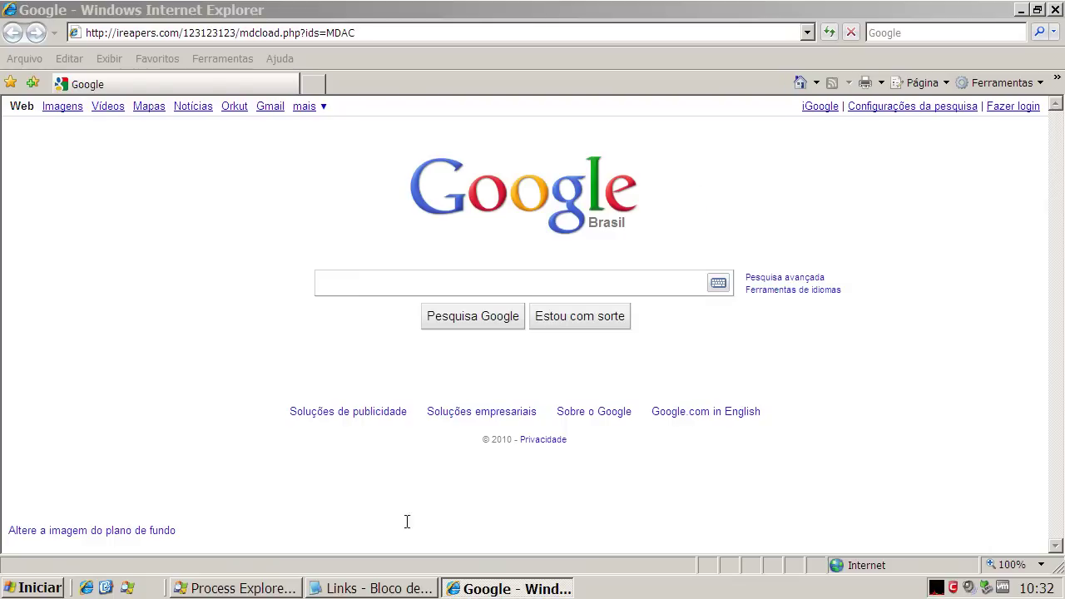
left_click(346, 585)
left_click(216, 419)
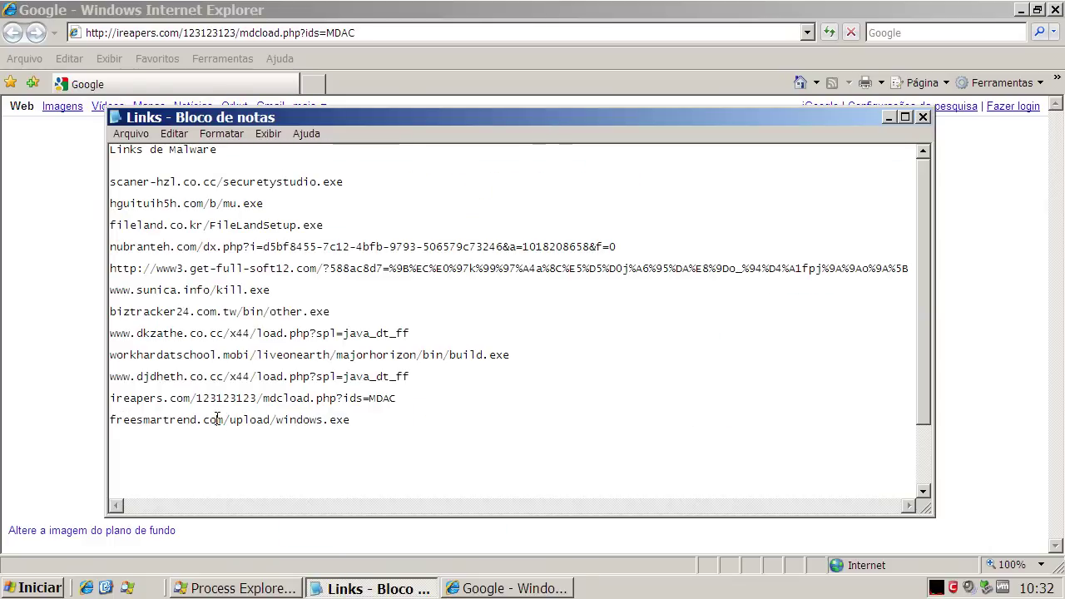
double_click(216, 419)
right_click(218, 422)
left_click(240, 469)
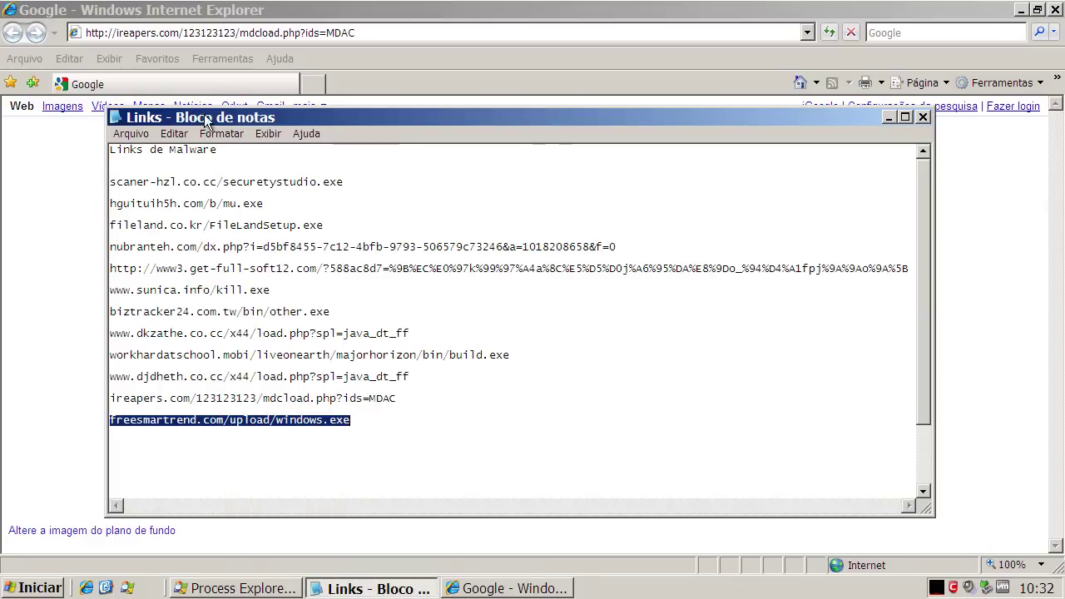
left_click(184, 33)
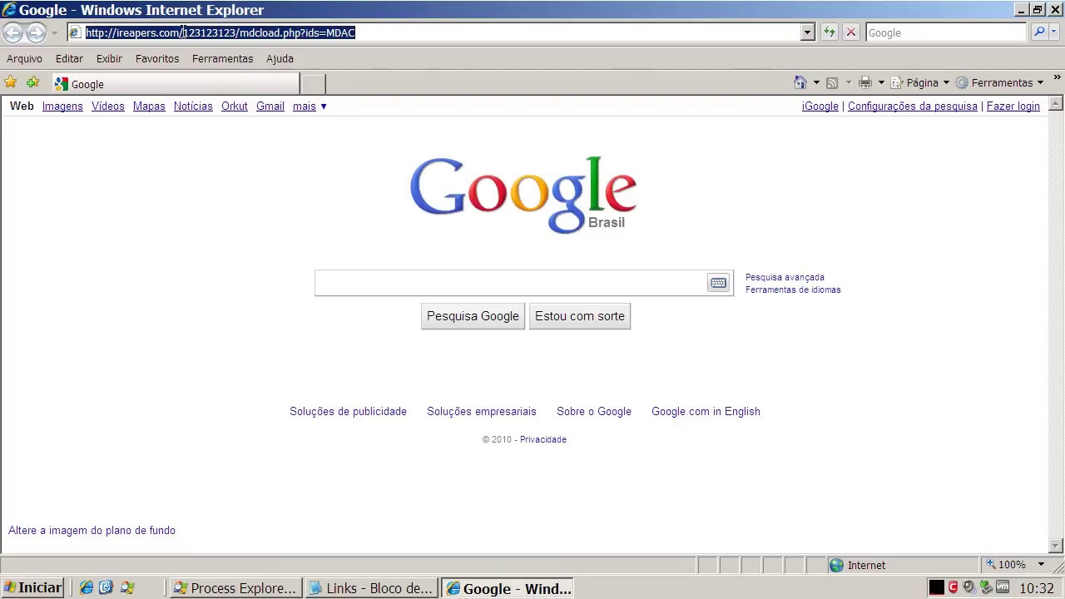
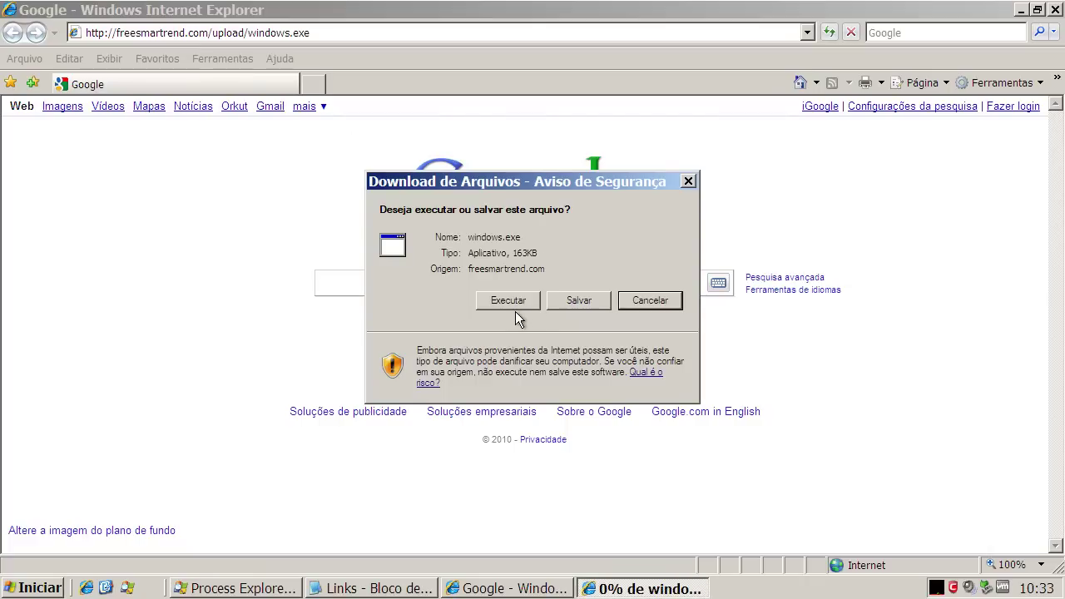
Step: Run windows.exe from freesmartrend.com despite the unknown publisher, dismissing the isolation alert and declining to send the error report
left_click(515, 307)
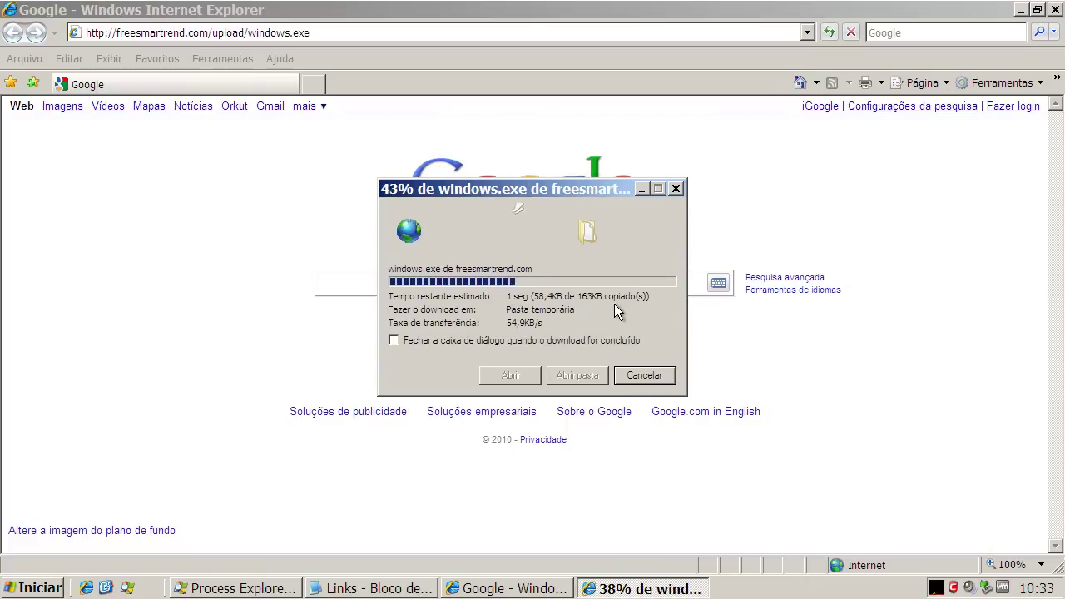
left_click(1054, 10)
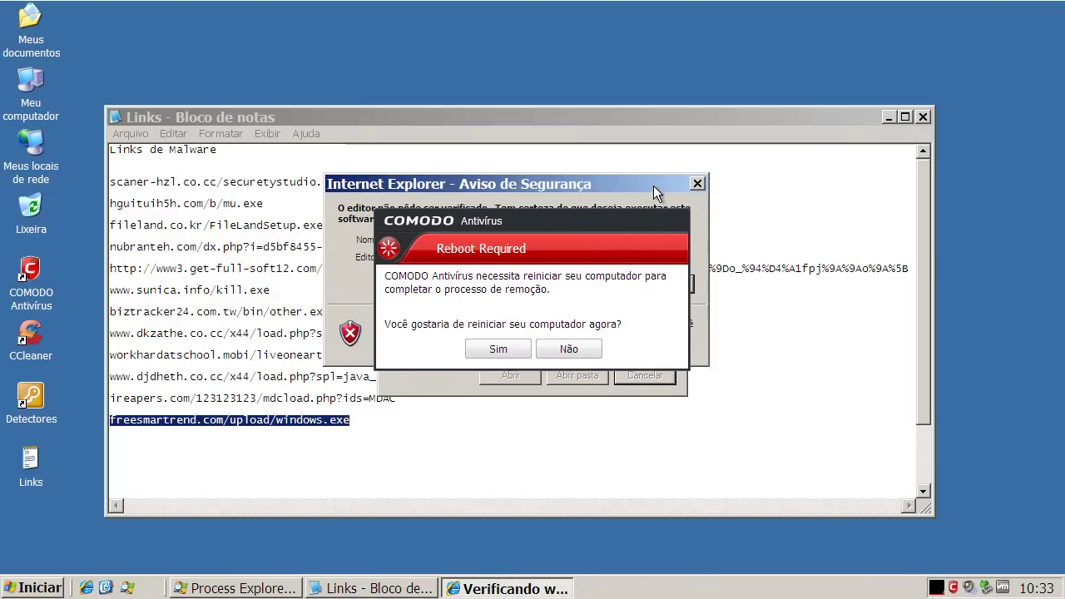
left_click_drag(590, 187, 892, 297)
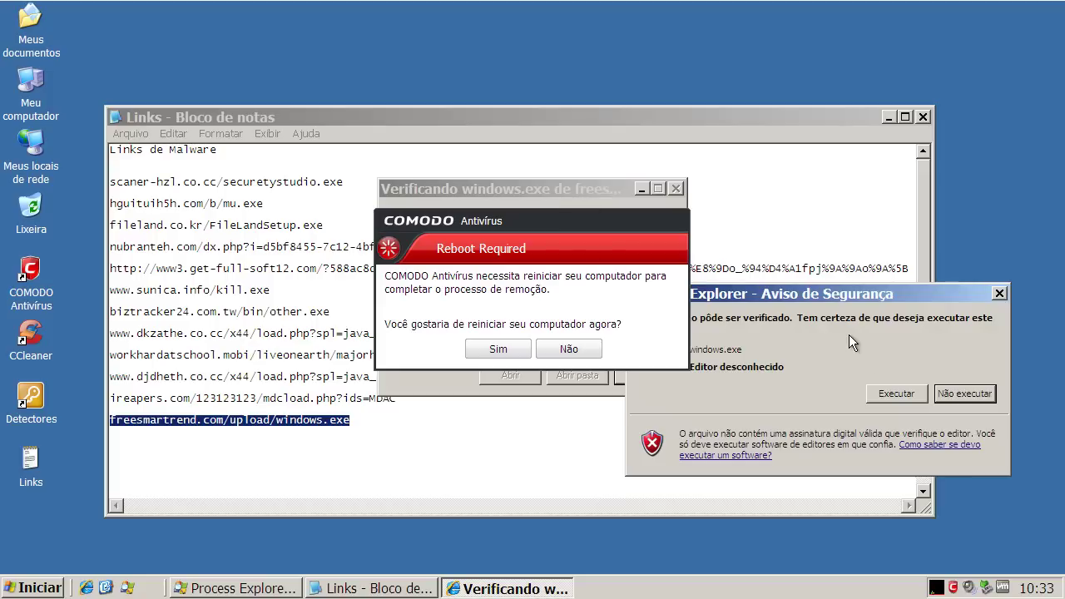
left_click_drag(852, 292, 889, 317)
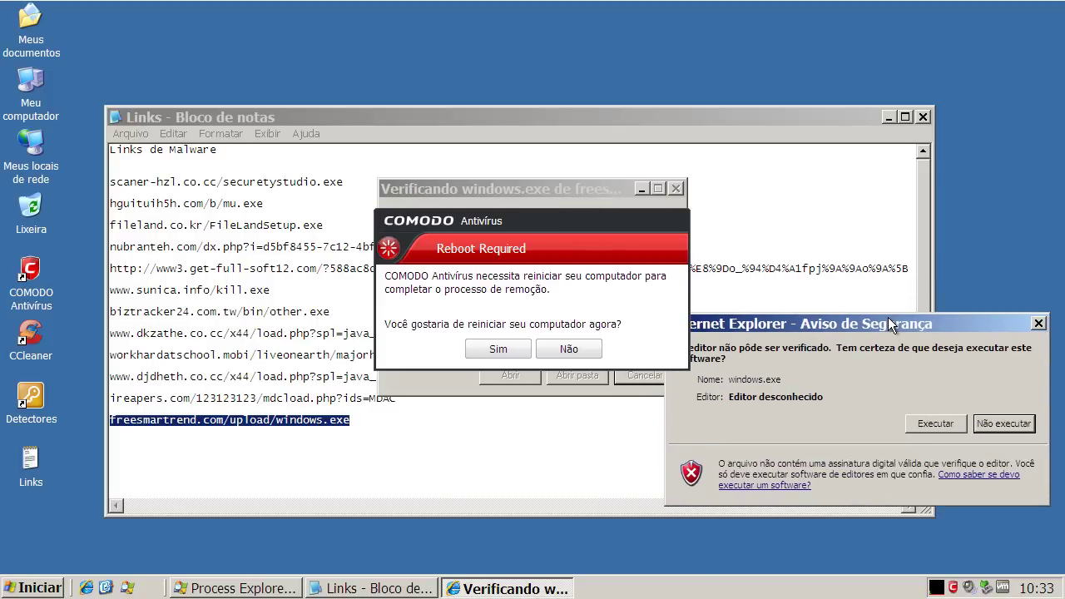
left_click(935, 424)
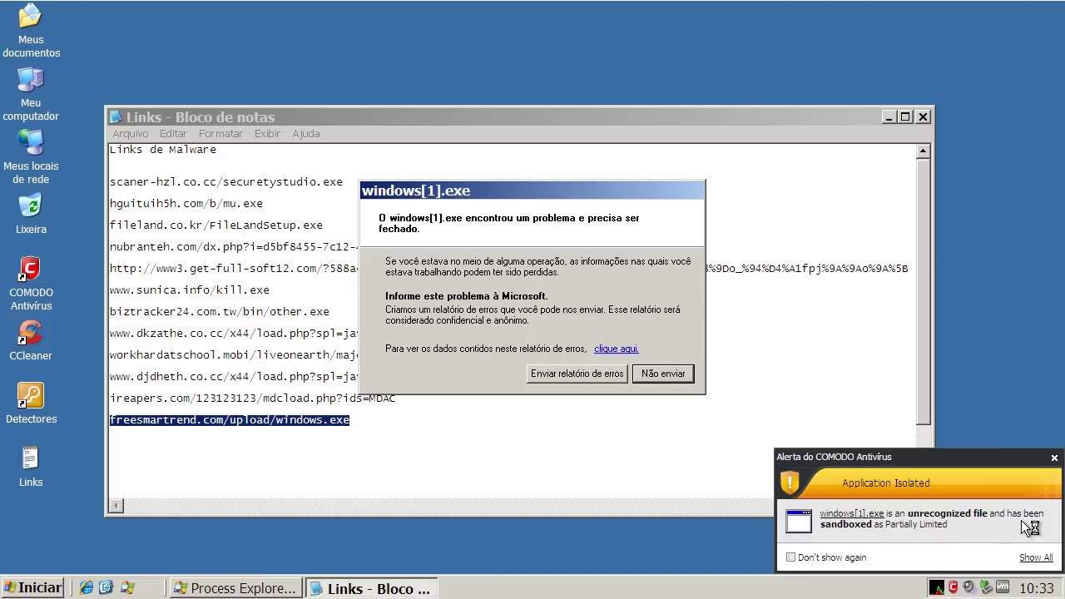
left_click(1054, 459)
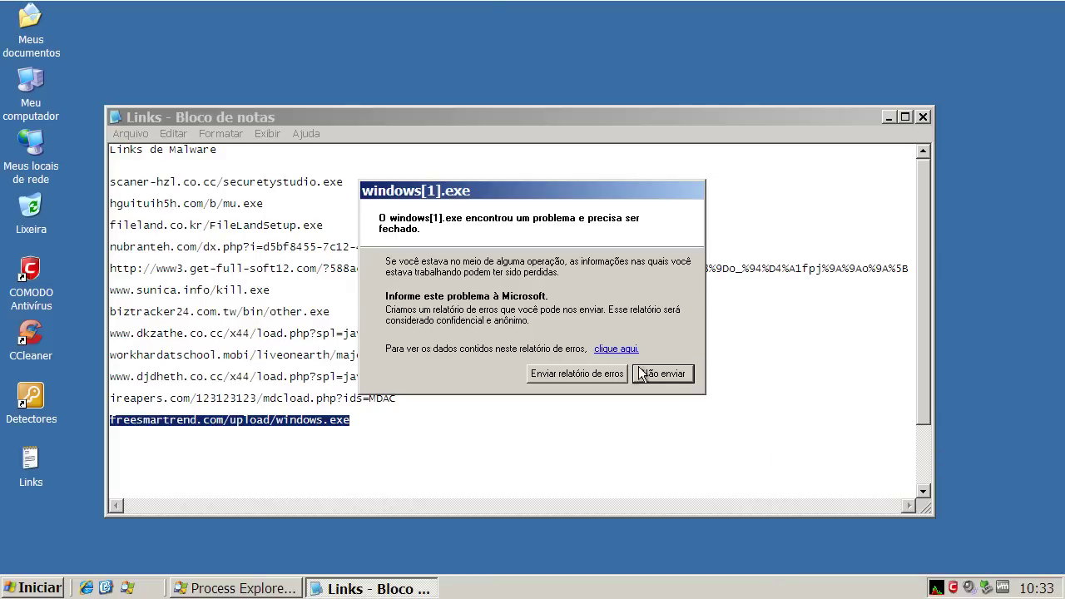
left_click(663, 373)
Step: Accept the computer restart that COMODO Antivirus requires to complete the removal process
left_click(561, 373)
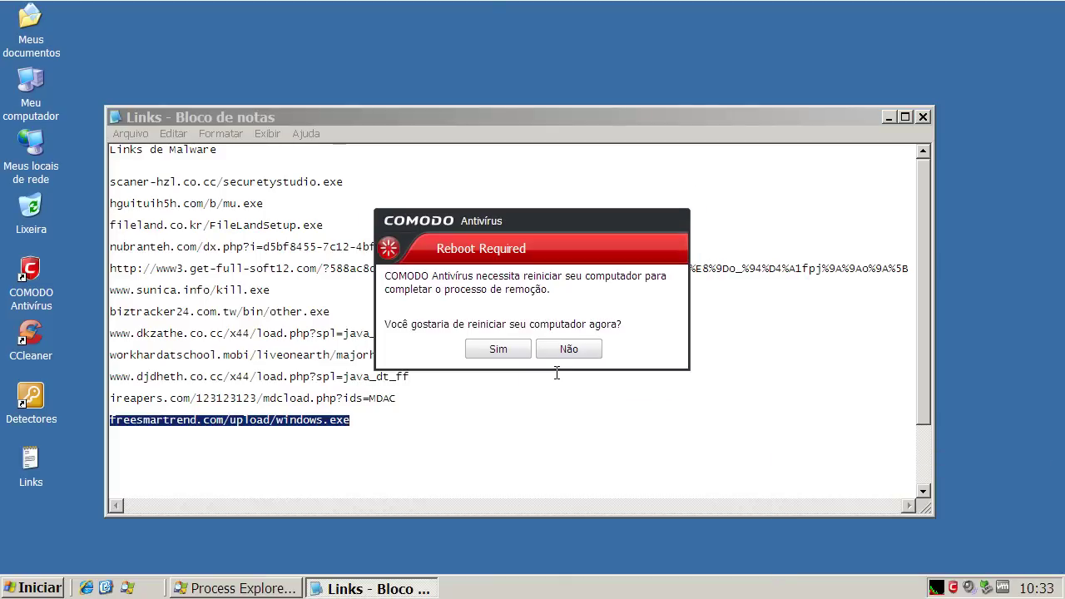
left_click(565, 350)
left_click(535, 371)
left_click(503, 348)
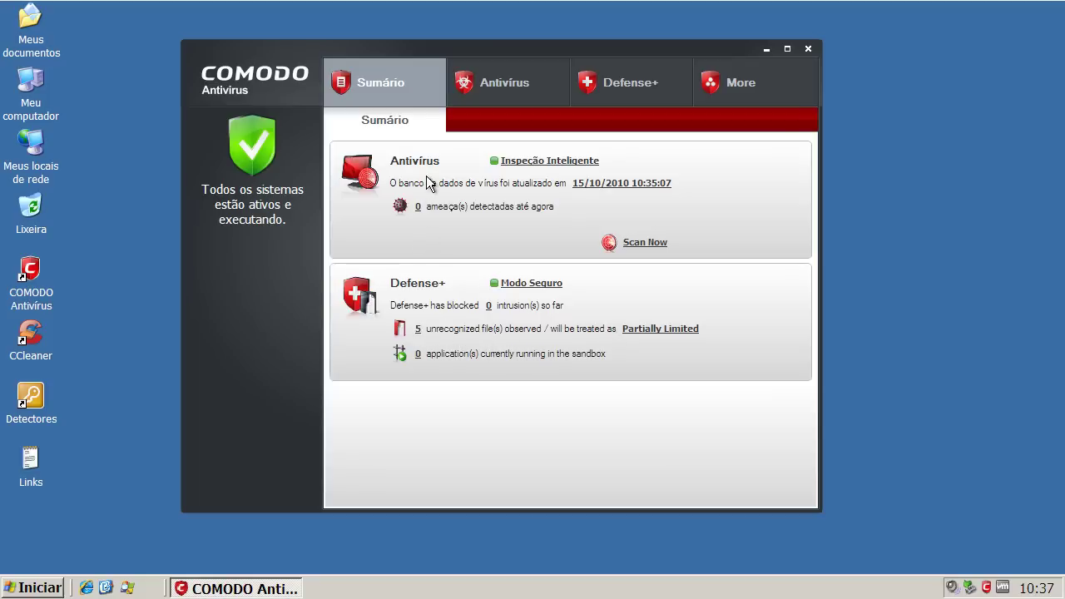
Step: Run a COMODO Antivirus scan with the Meu Computador profile and close the scan results and the program
left_click(494, 80)
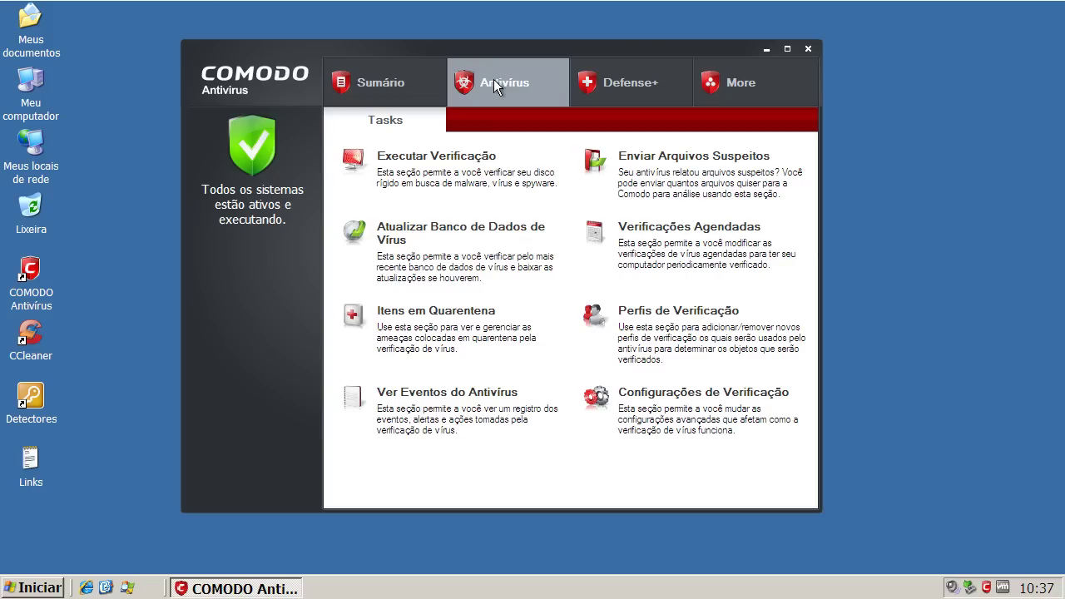
left_click(433, 154)
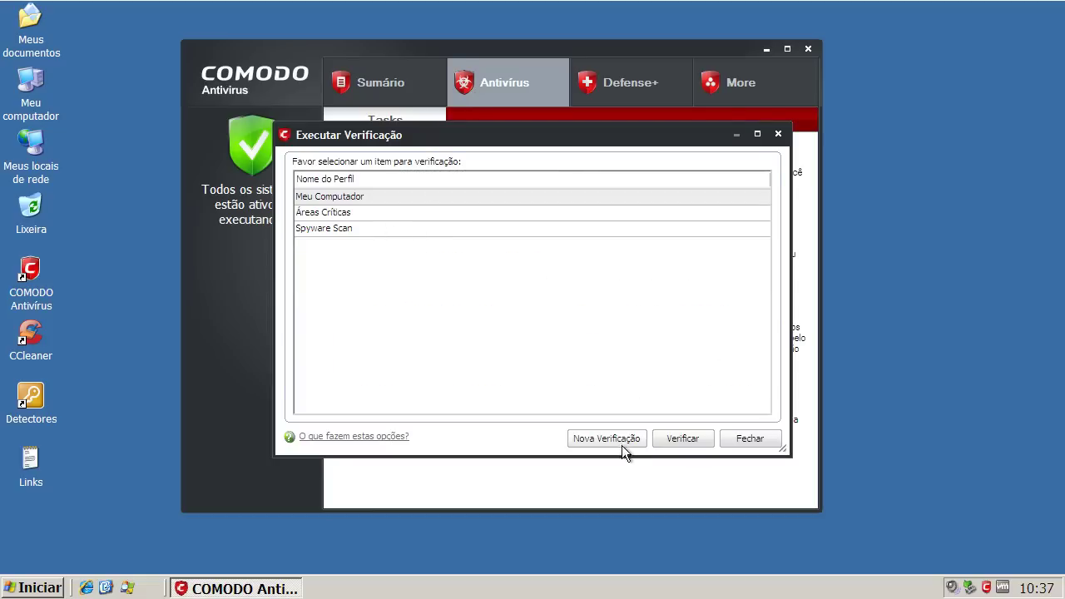
left_click(680, 438)
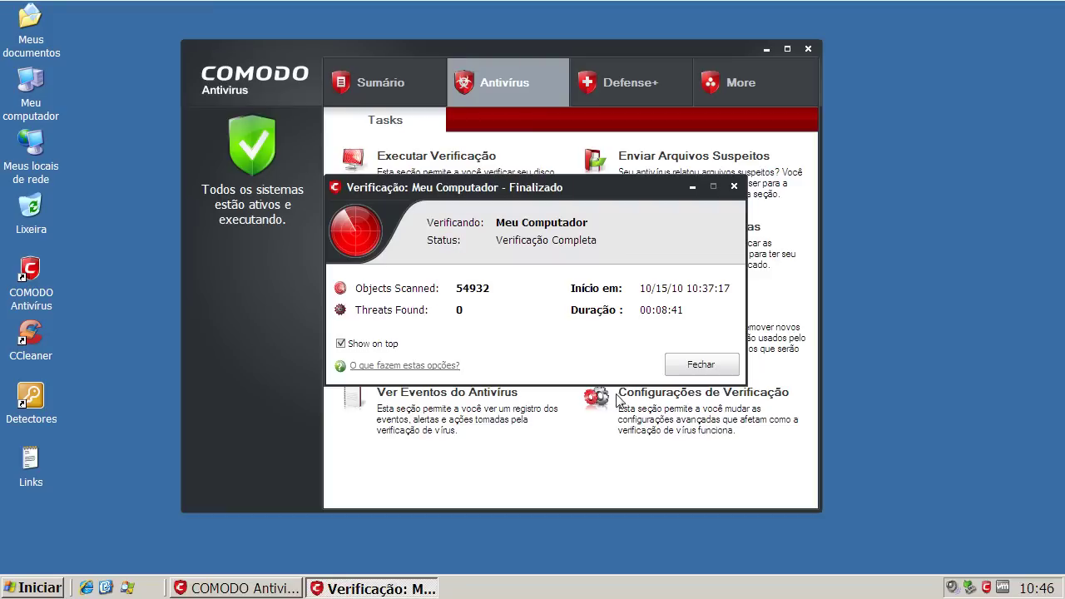
left_click(695, 367)
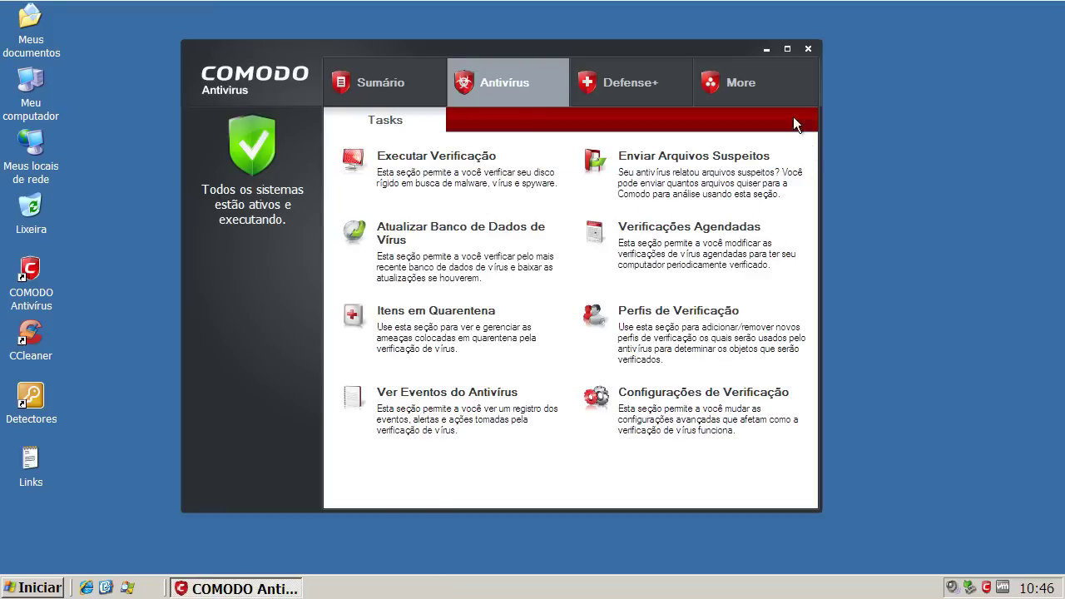
left_click(809, 49)
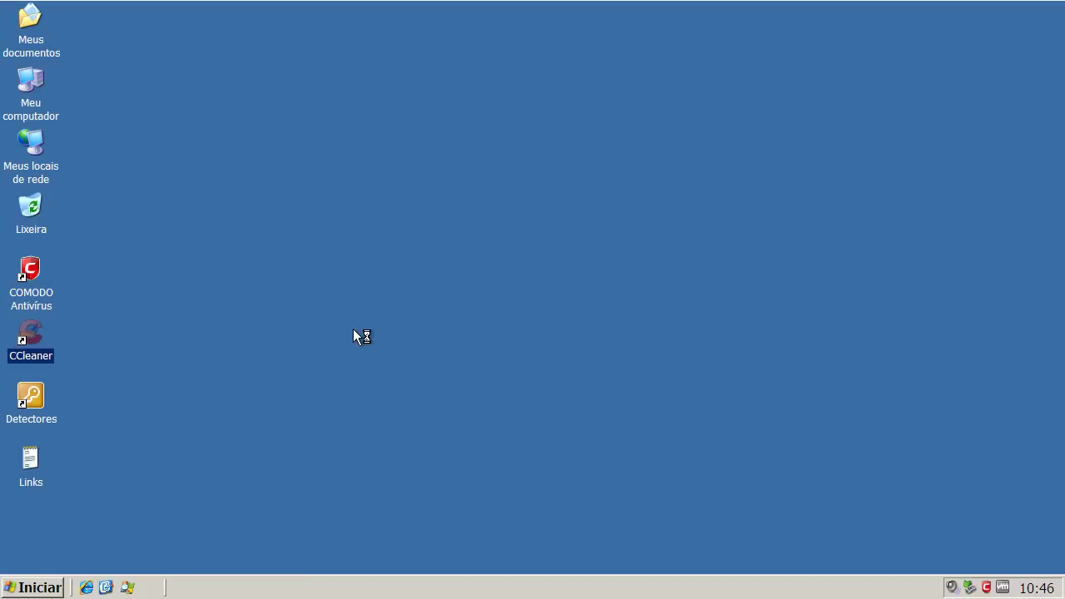
Step: Switch to CCleaner and run the cleanup of temporary files, cookies and history
left_click(730, 434)
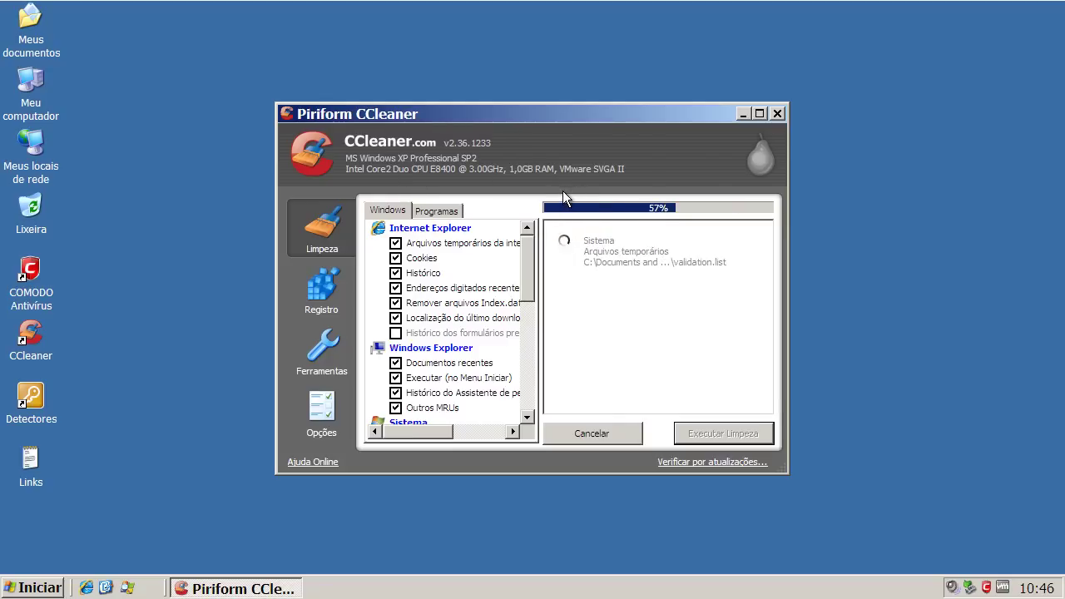
left_click(754, 434)
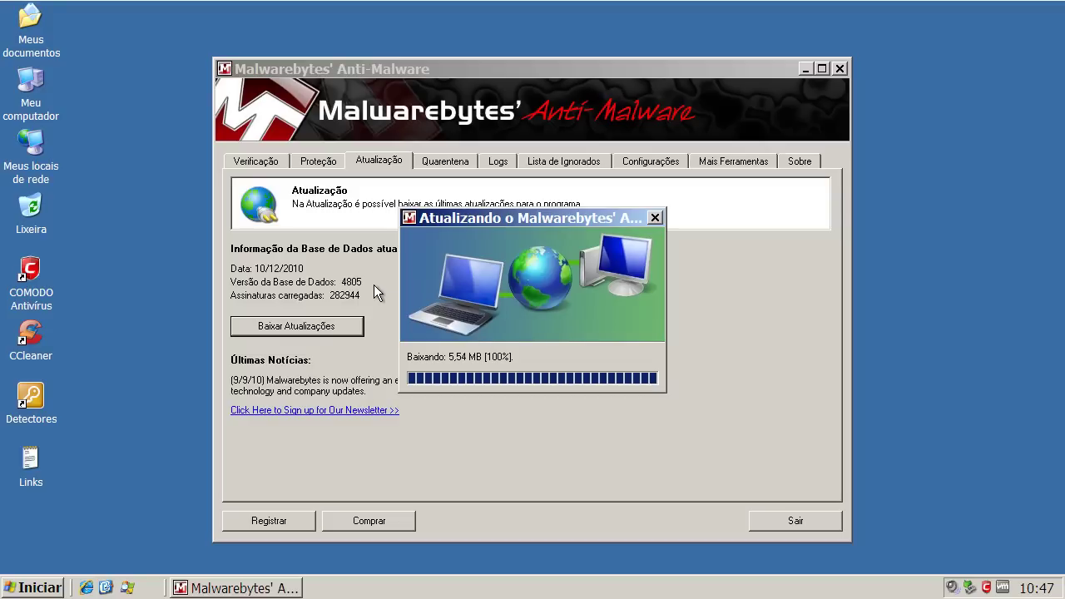
Step: Finish updating the Malwarebytes' Anti-Malware database, run a quick scan of the system and exit the program
left_click(556, 338)
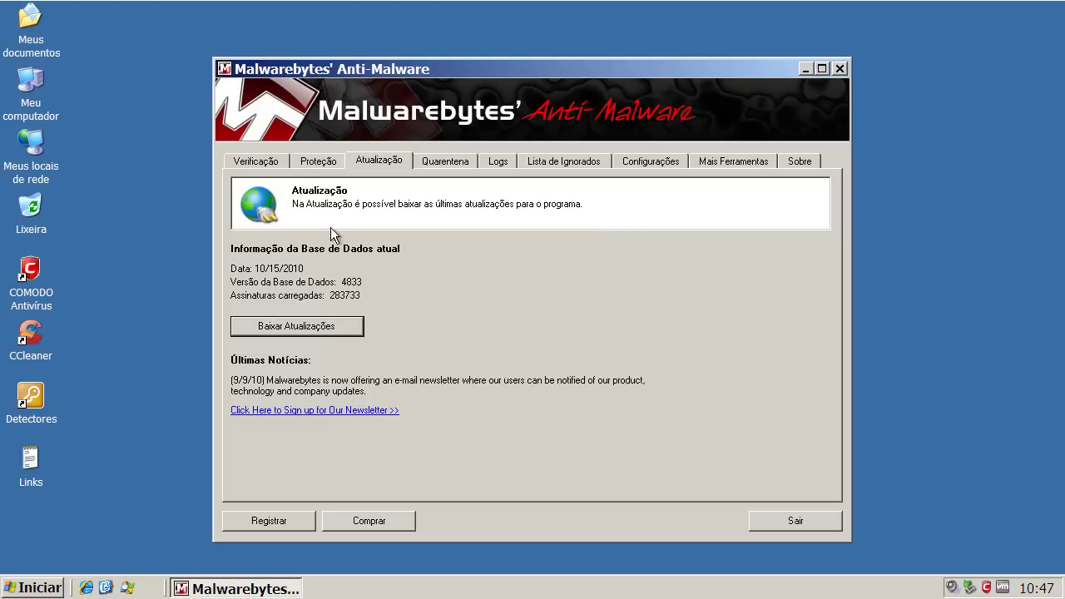
left_click(266, 163)
left_click(314, 419)
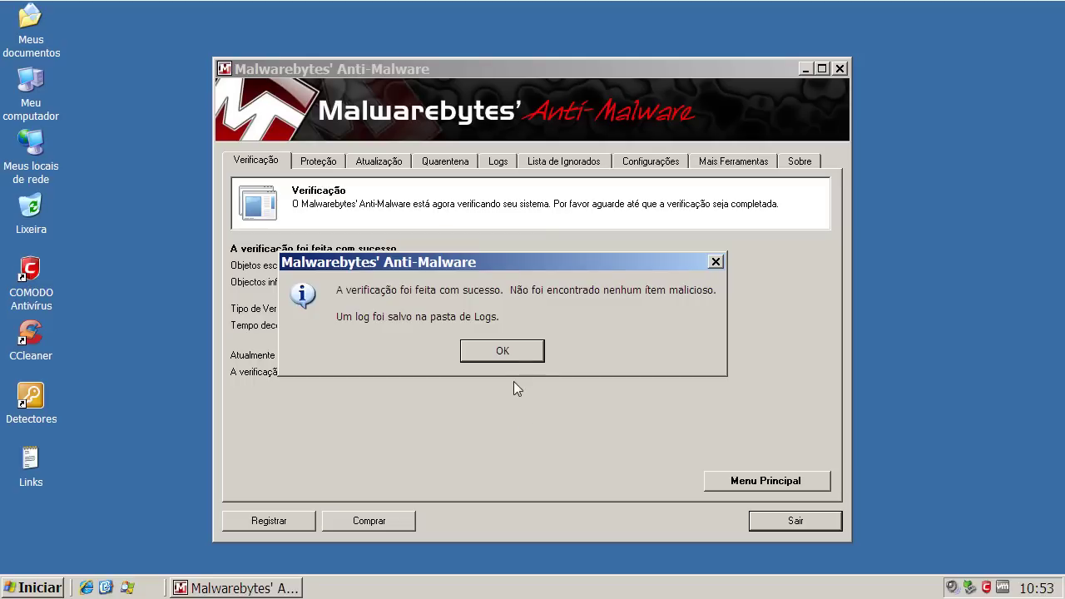
left_click(515, 349)
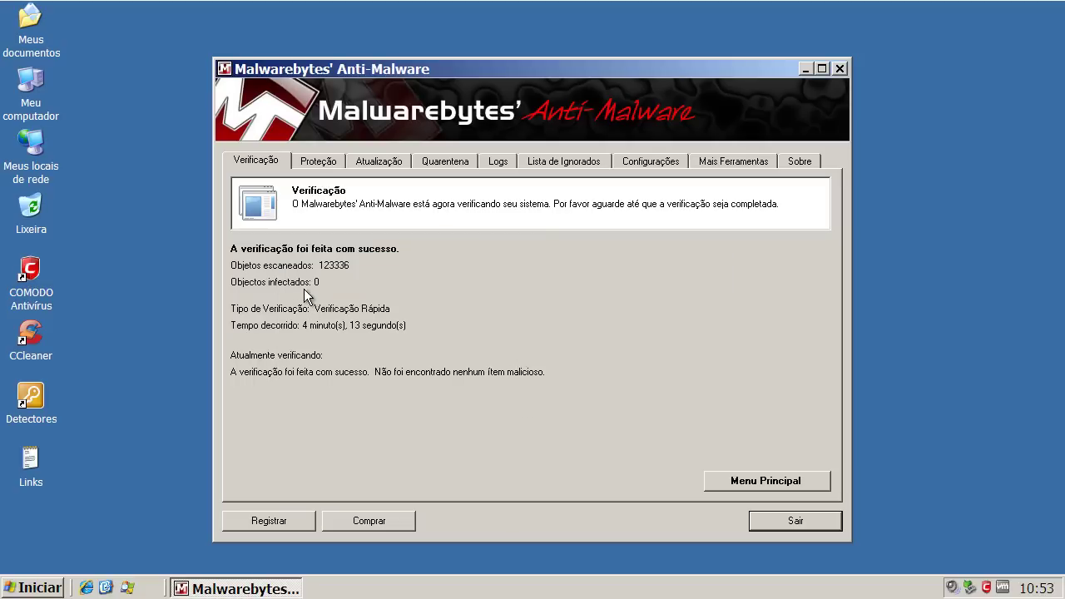
left_click(795, 519)
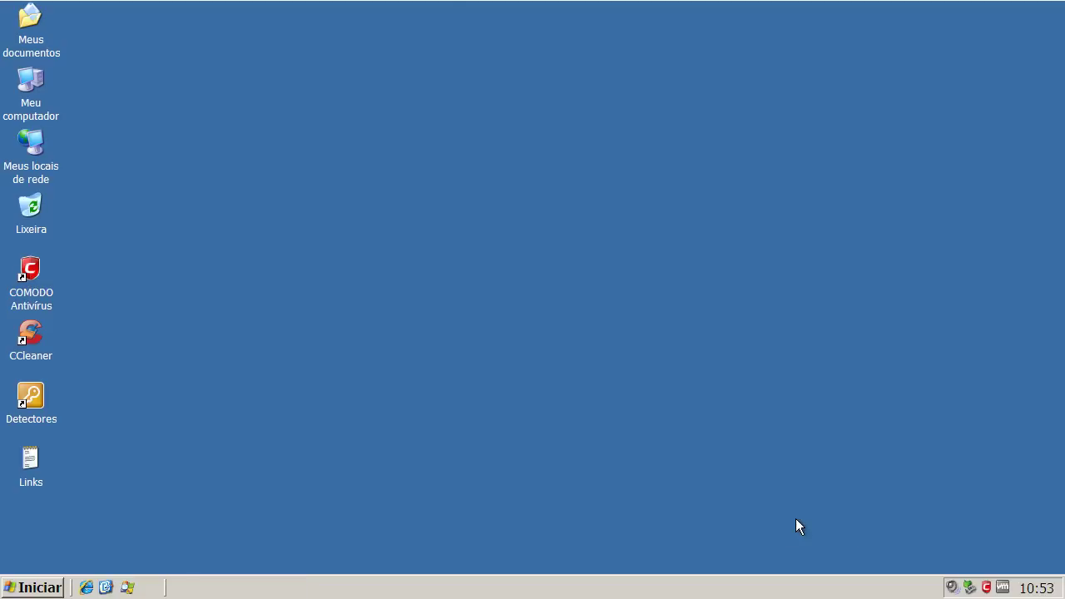
Step: Open HitmanPro35 from the Ferramentas folder, scan the computer with it and close the program
double_click(37, 397)
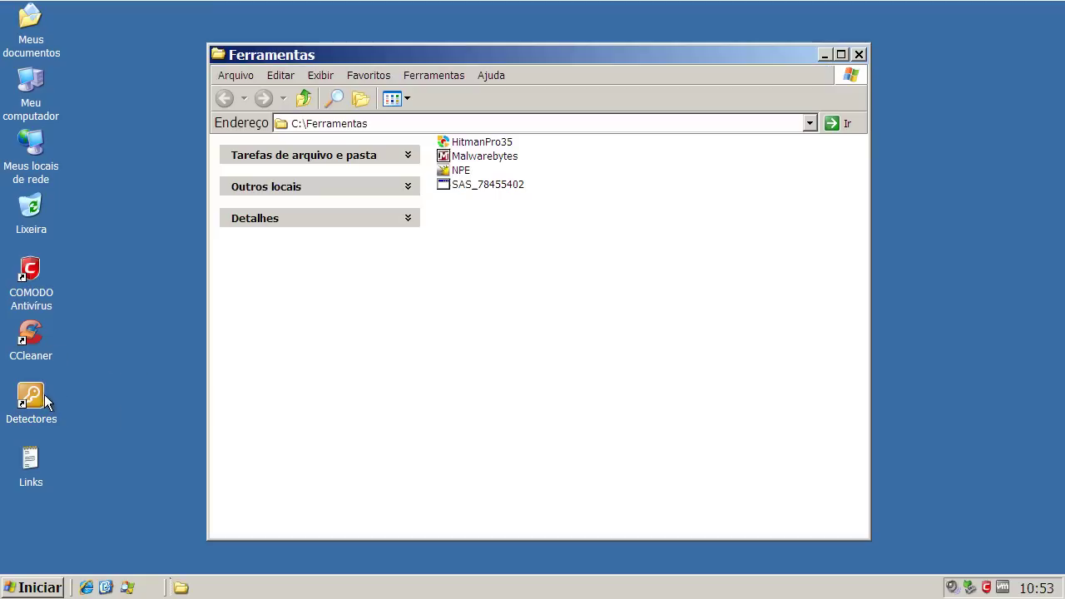
double_click(473, 142)
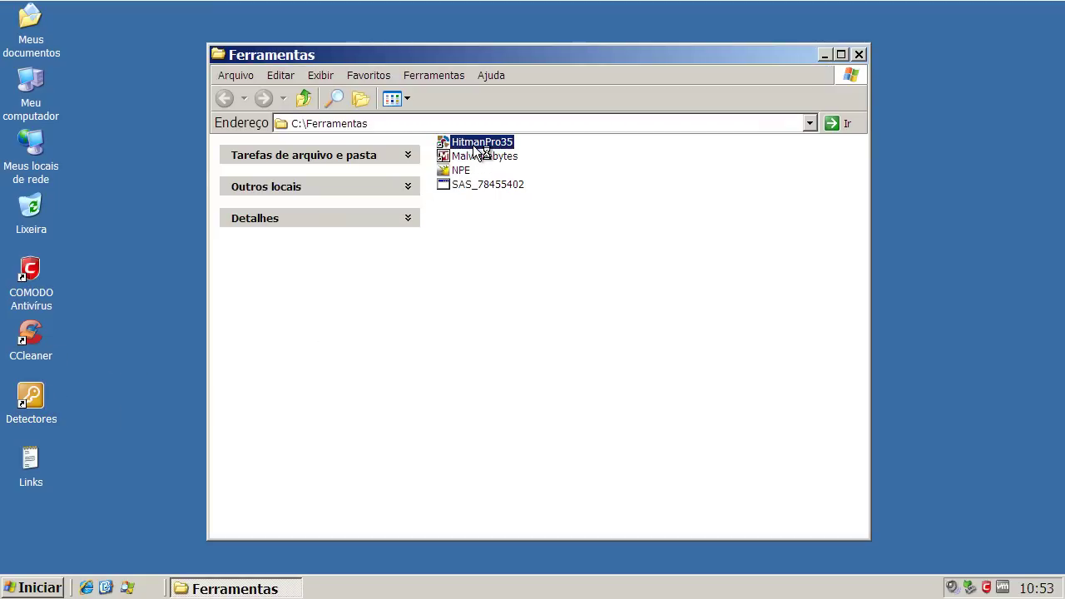
left_click(472, 144)
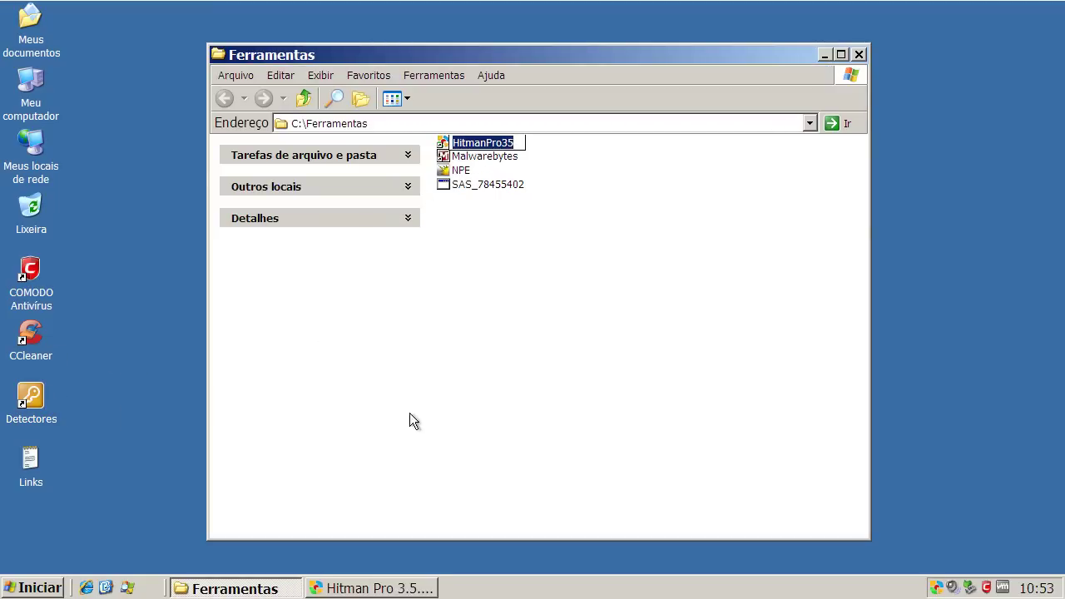
left_click(859, 54)
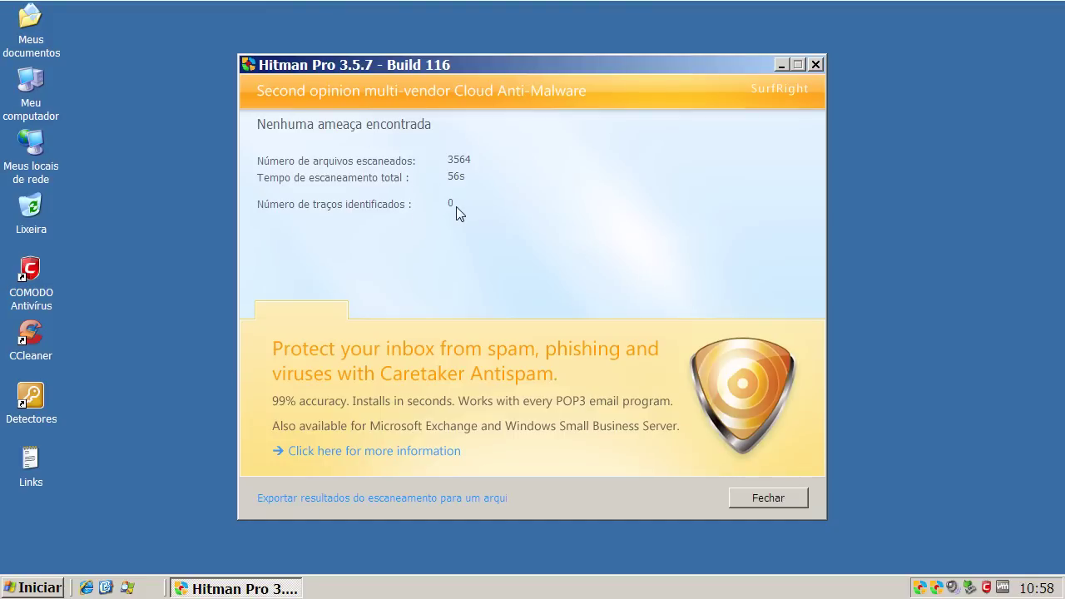
left_click(815, 65)
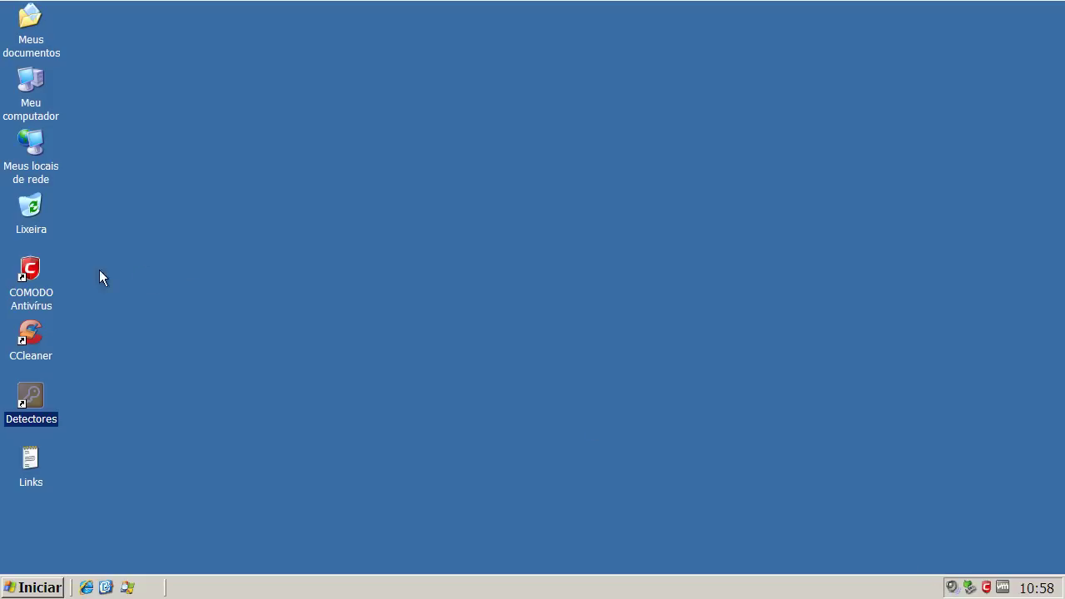
Step: Launch SAS_78455402 from the Ferramentas folder, scan the system with SUPERAntiSpyware and close the program
double_click(35, 392)
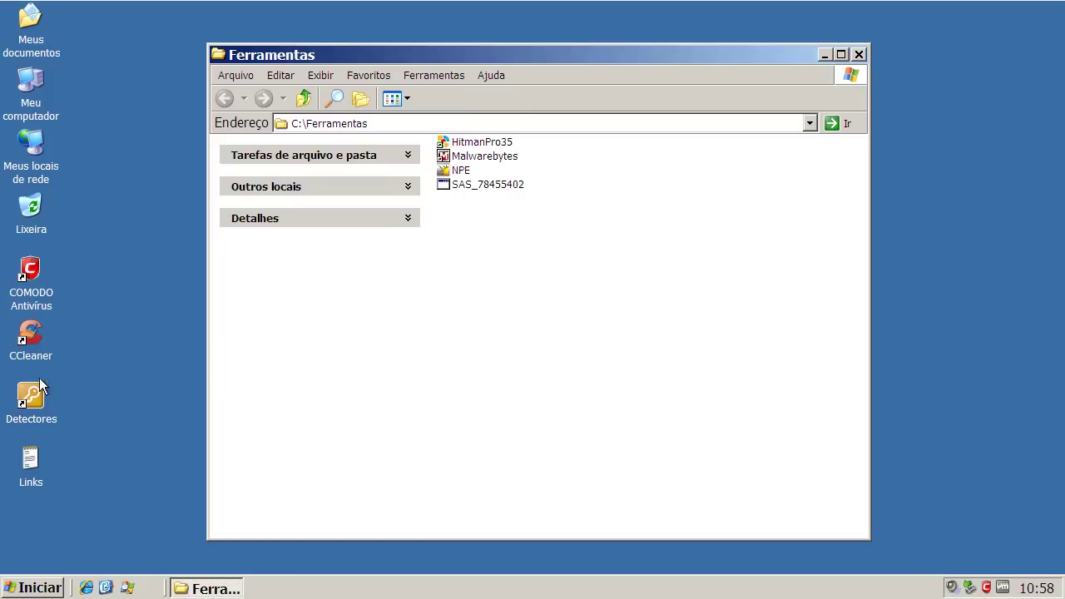
left_click(479, 184)
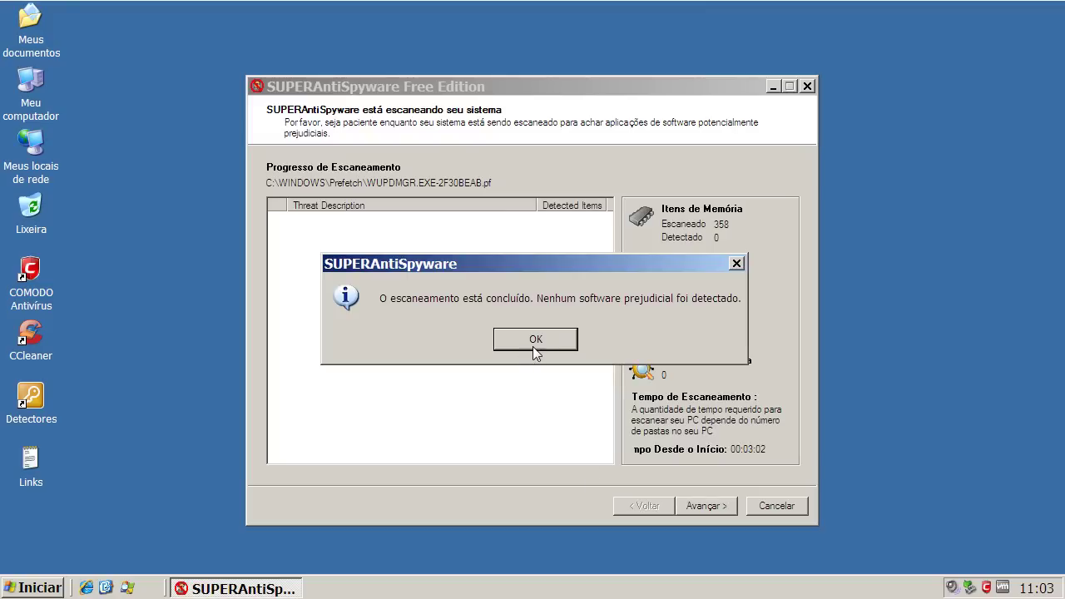
left_click(535, 339)
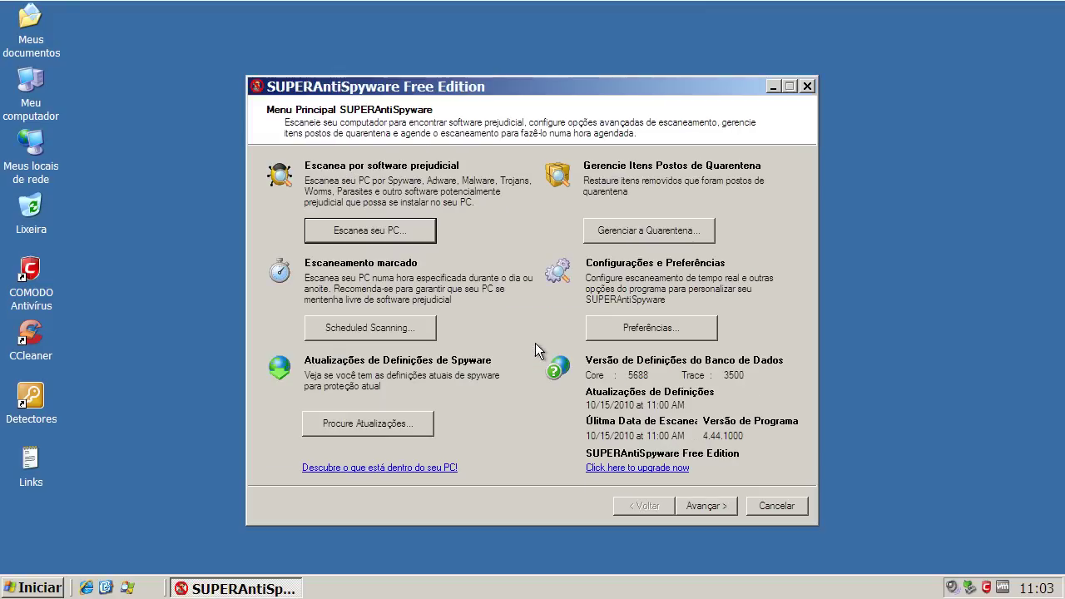
left_click(778, 507)
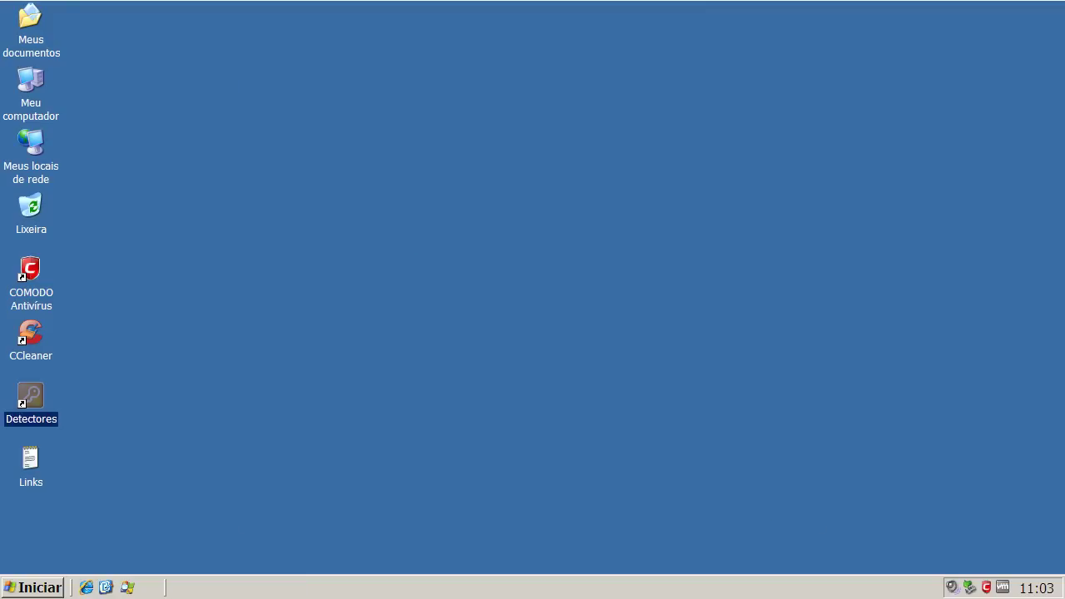
Step: Run NPE.exe from the Ferramentas folder, scan the system with Norton Power Eraser and close it
double_click(38, 397)
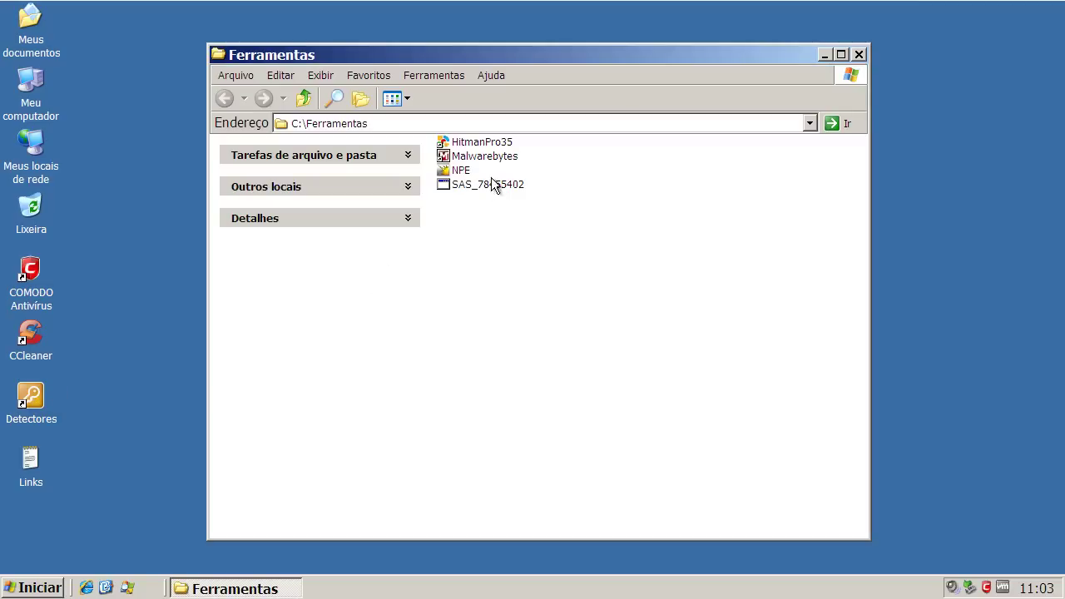
double_click(463, 169)
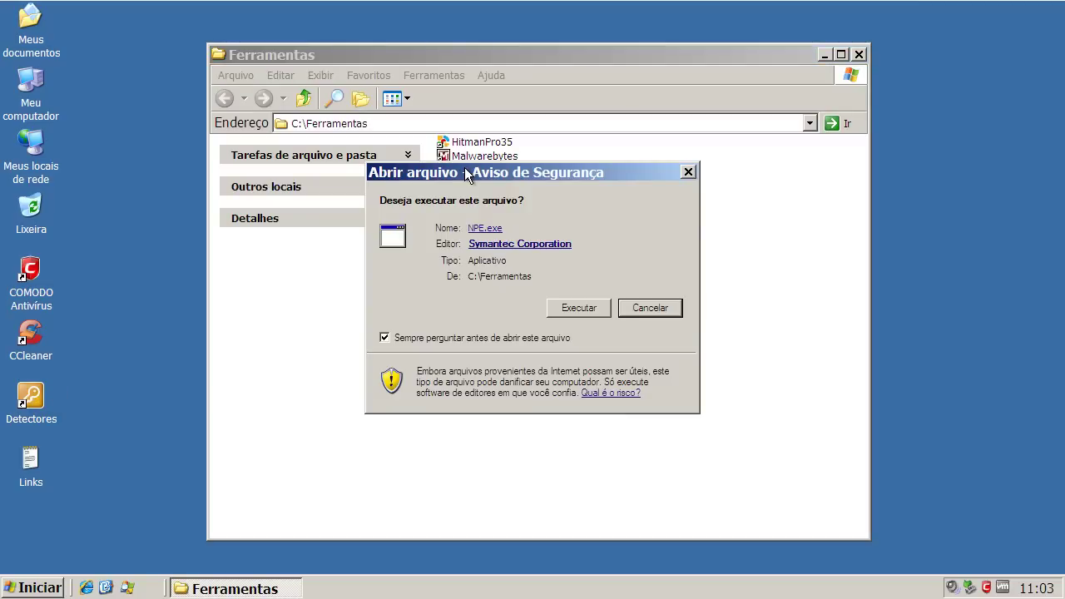
left_click(581, 308)
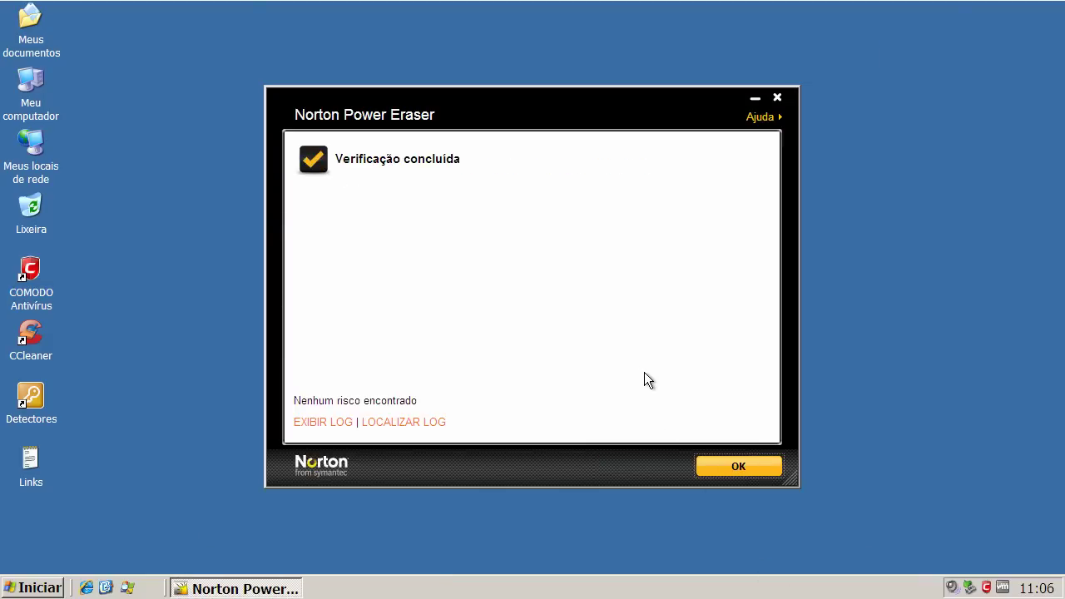
left_click(778, 97)
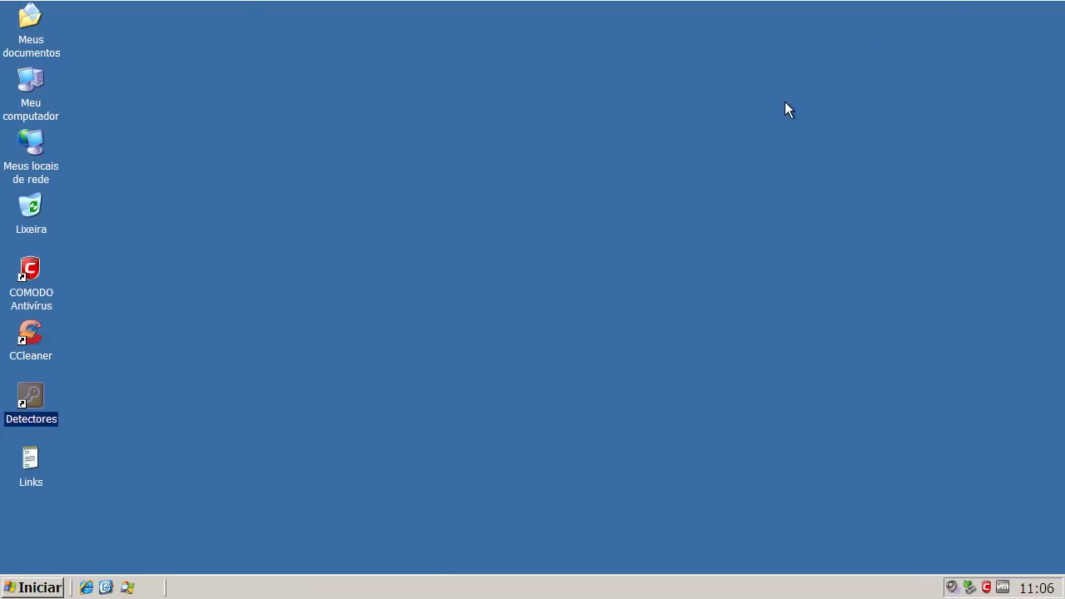
Step: Reopen COMODO Antivirus and review its Antivirus tasks, Defense+ tasks and summary
double_click(986, 587)
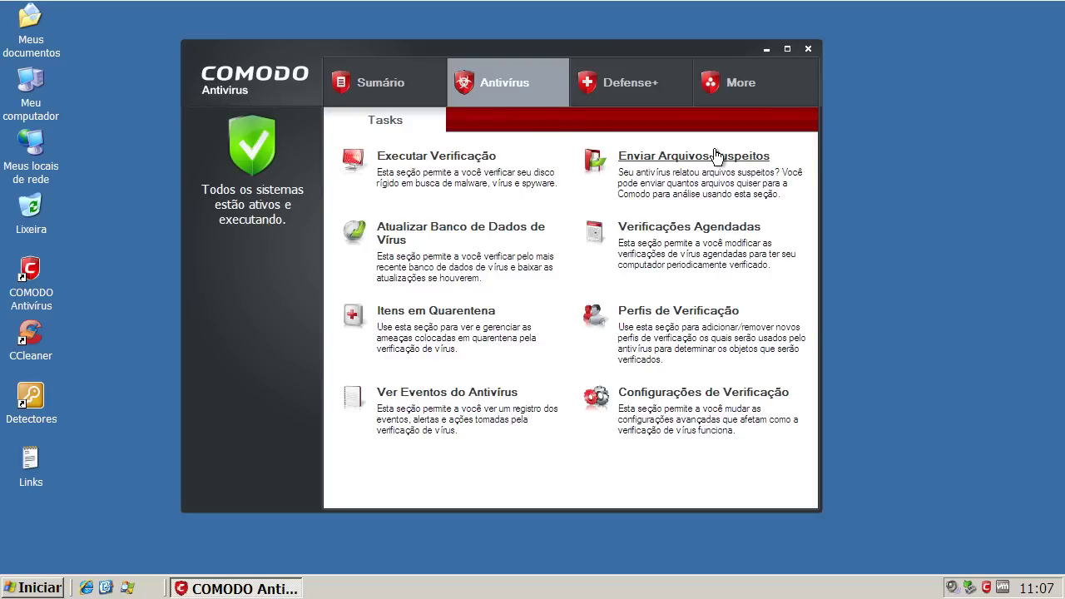
left_click(652, 95)
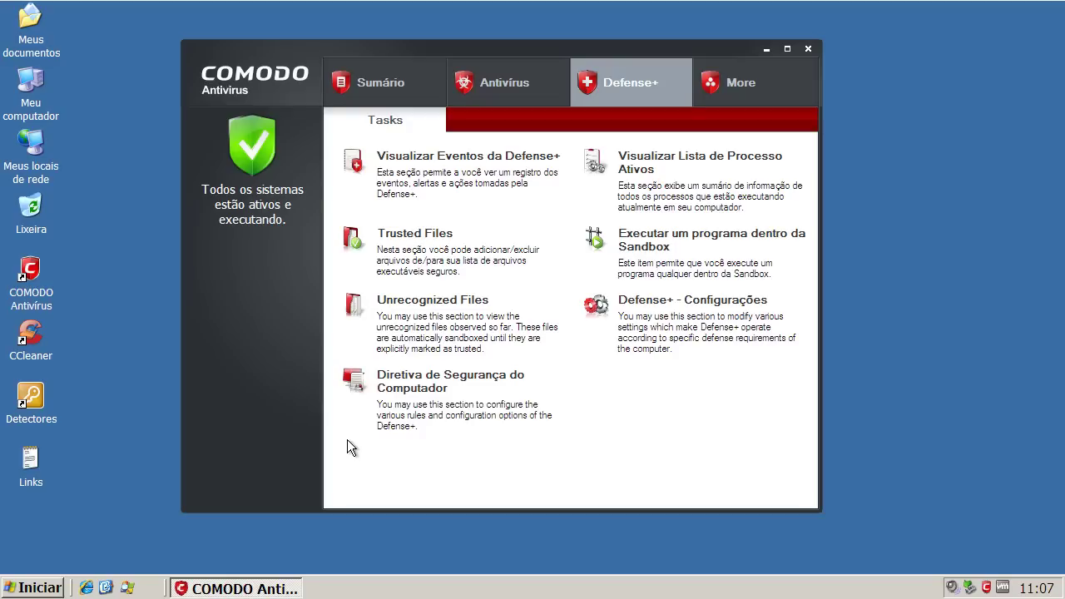
left_click(394, 81)
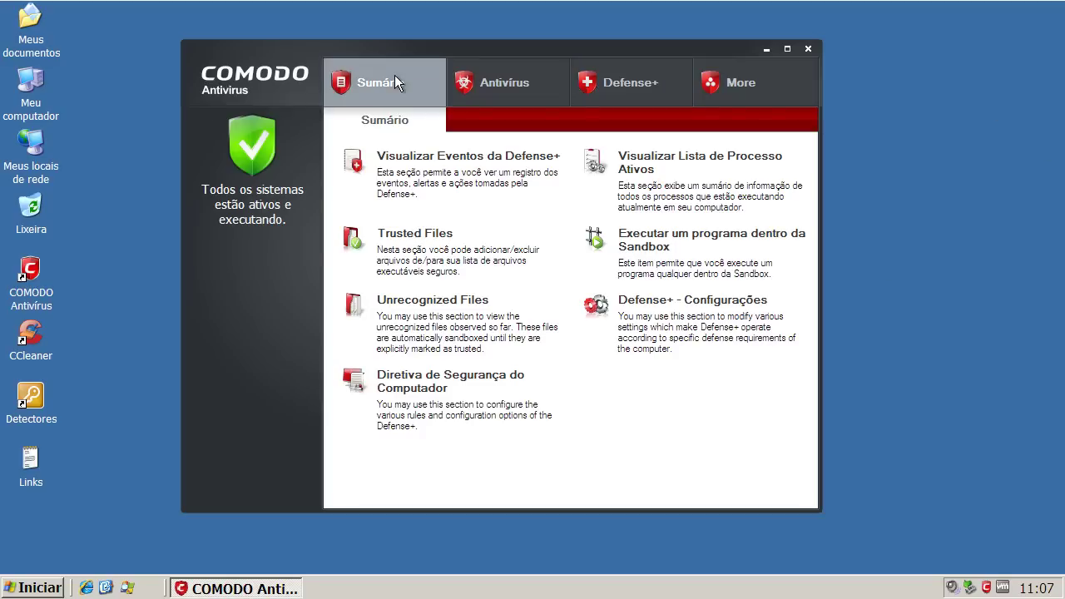